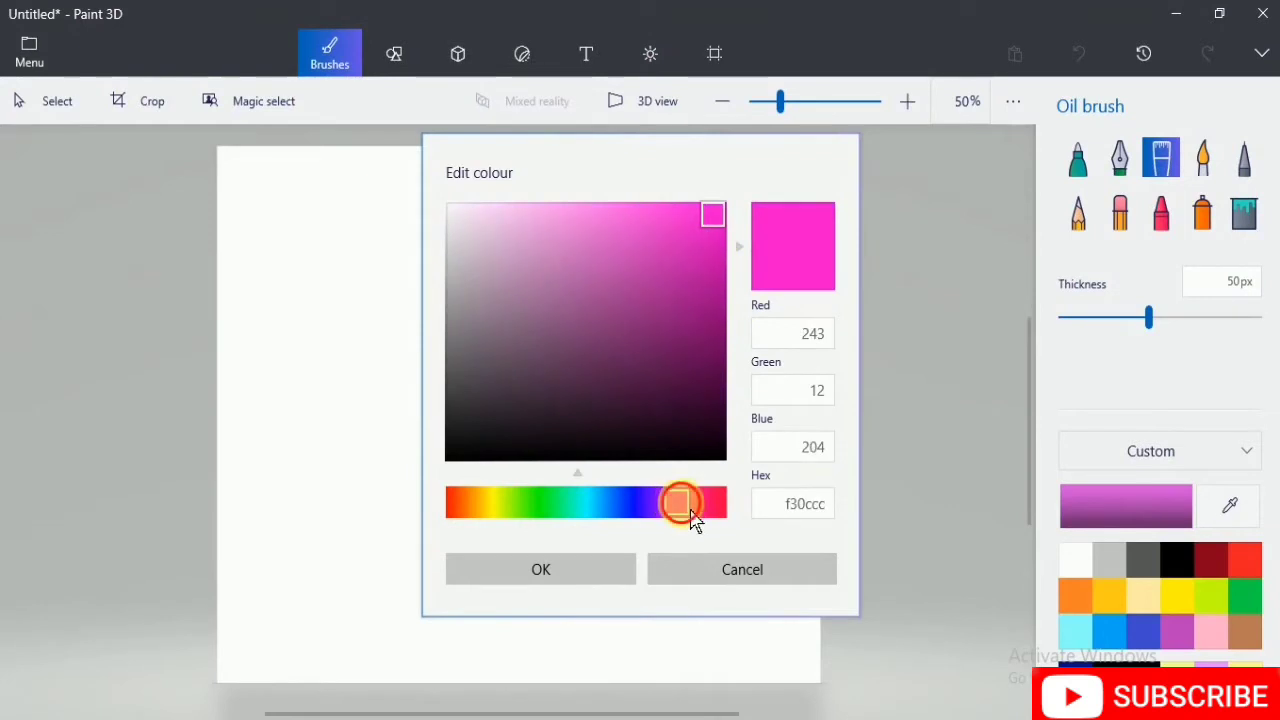
Step: Set a custom hot-pink colour and a thickness of 100 px for the Oil brush
left_click_drag(695, 520, 700, 510)
left_click(584, 578)
left_click(1258, 317)
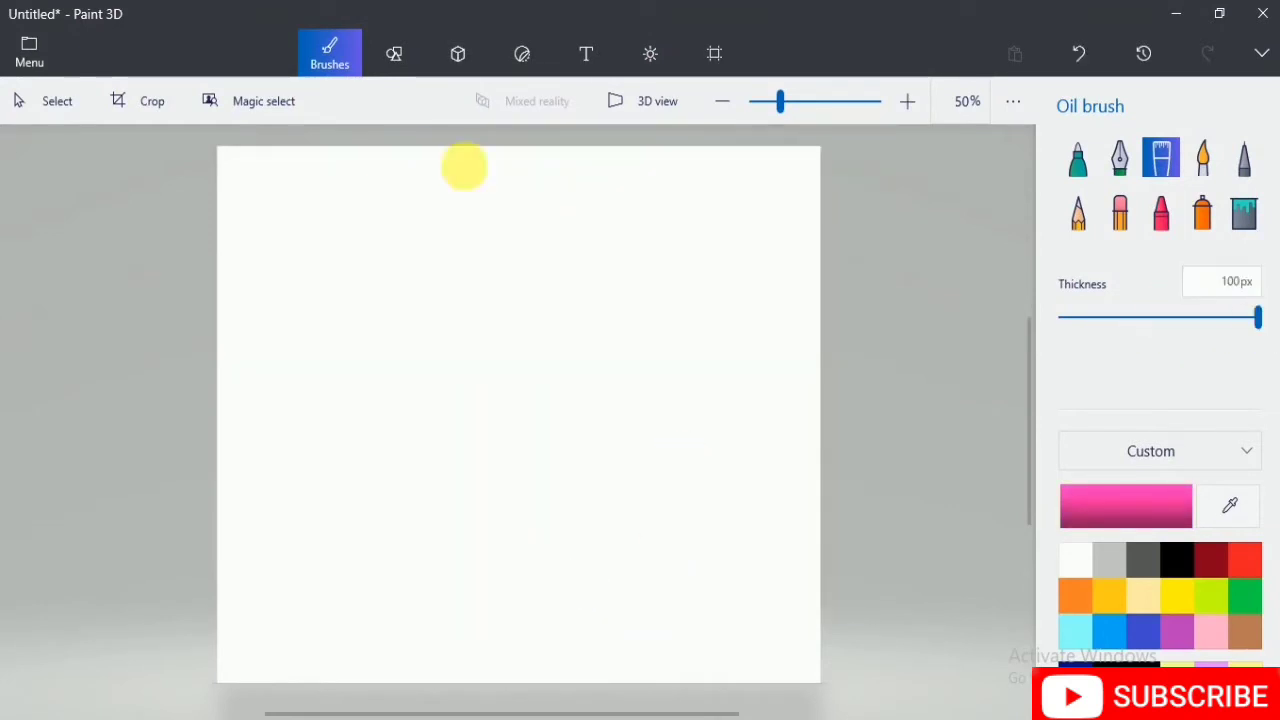
Step: Cover the entire white canvas with overlapping horizontal hot-pink Oil brush strokes
left_click_drag(279, 175, 818, 176)
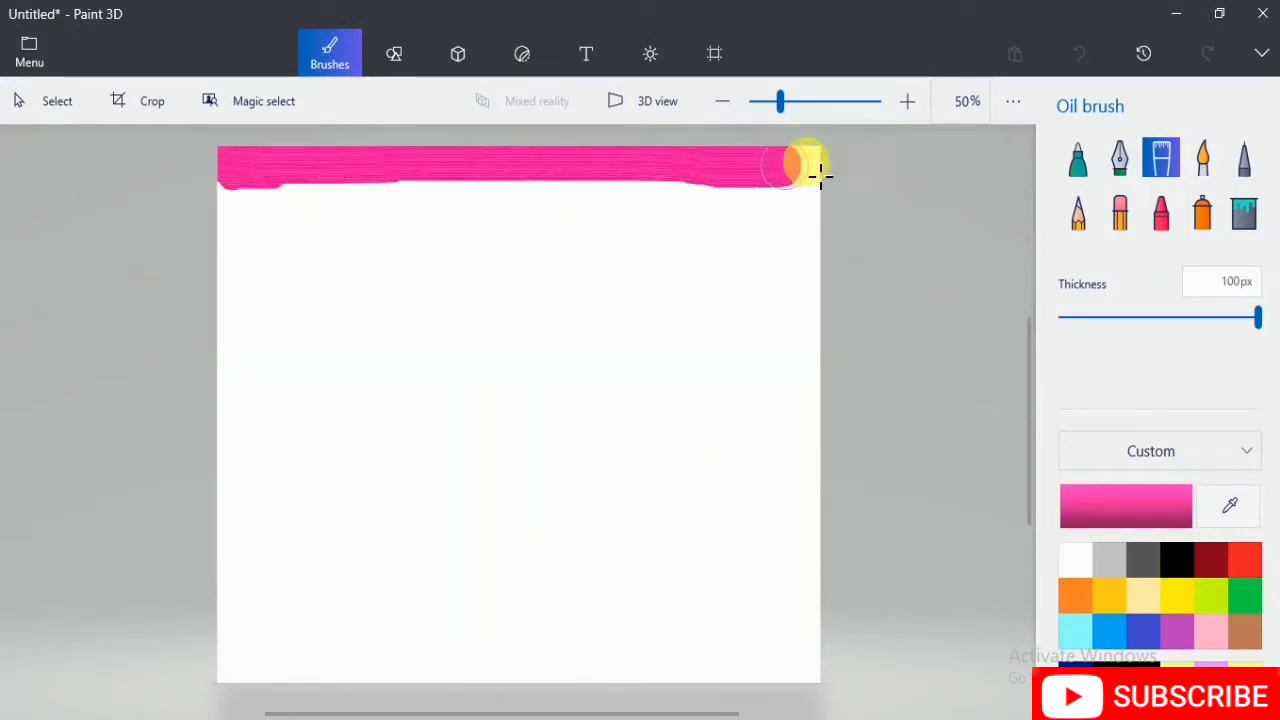
left_click_drag(272, 207, 818, 205)
left_click_drag(225, 238, 829, 223)
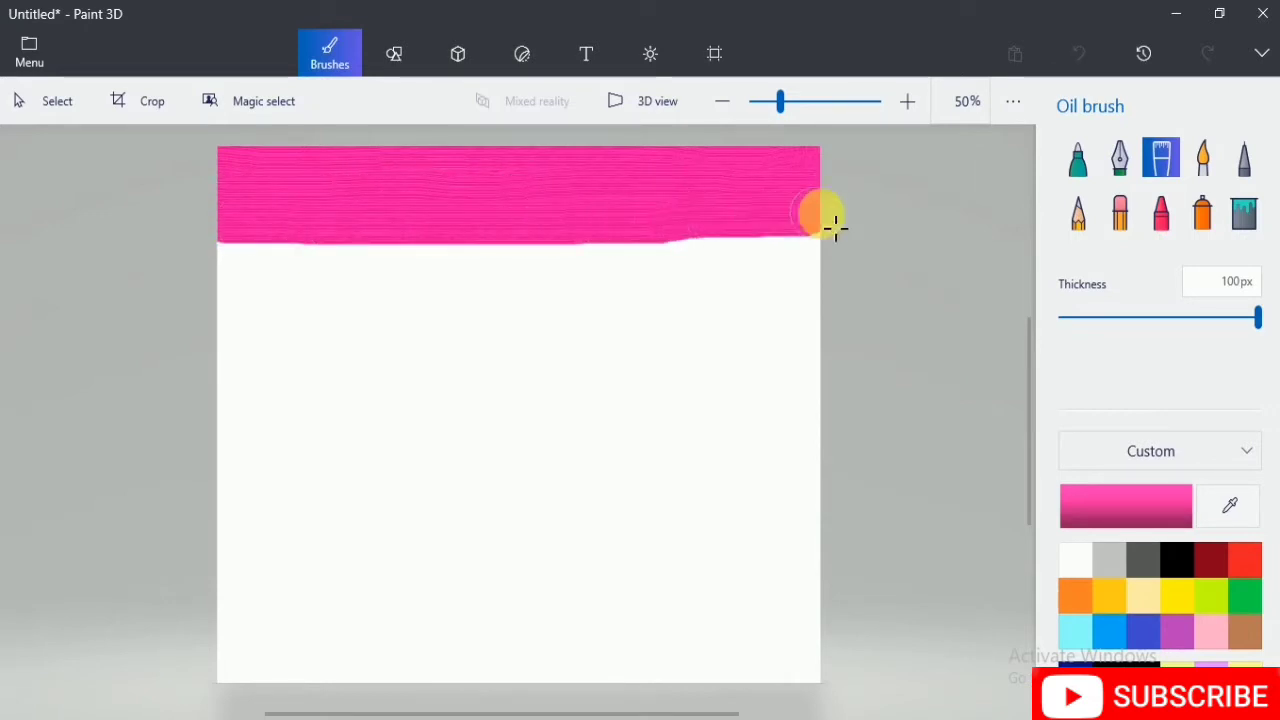
left_click_drag(225, 270, 818, 262)
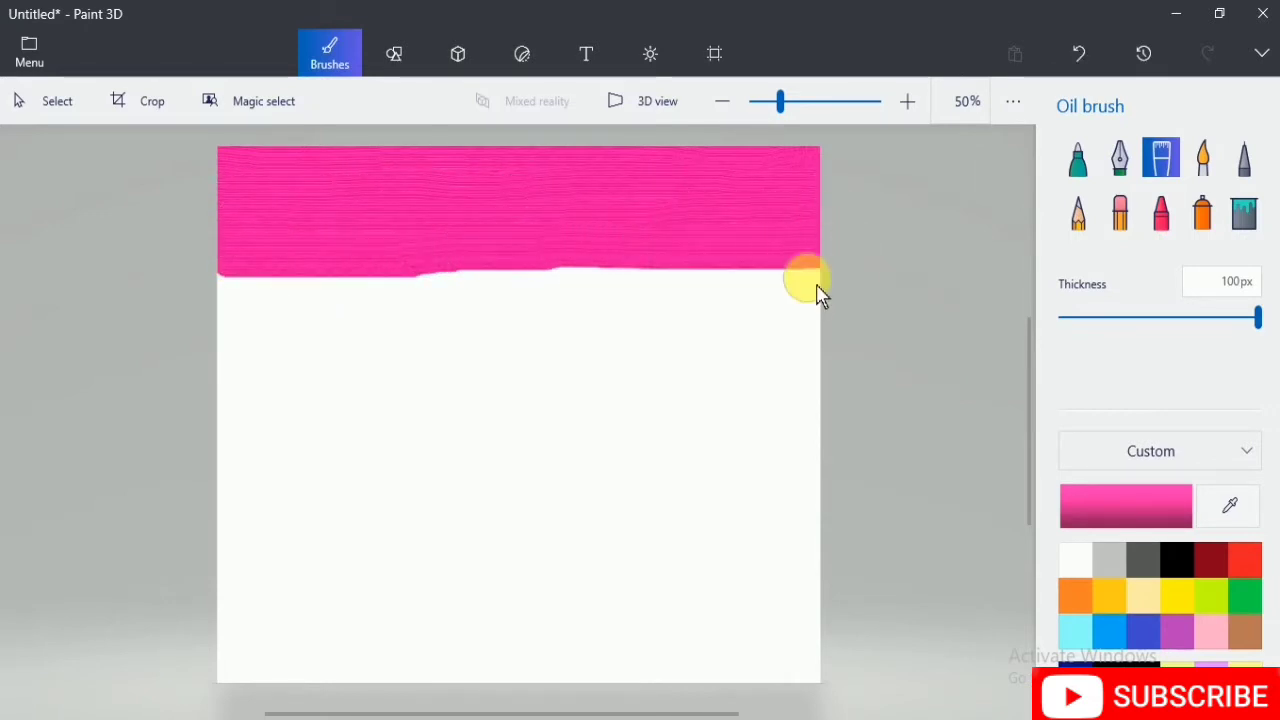
left_click_drag(226, 289, 818, 288)
left_click_drag(226, 327, 826, 337)
left_click_drag(500, 300, 814, 306)
left_click_drag(241, 371, 828, 366)
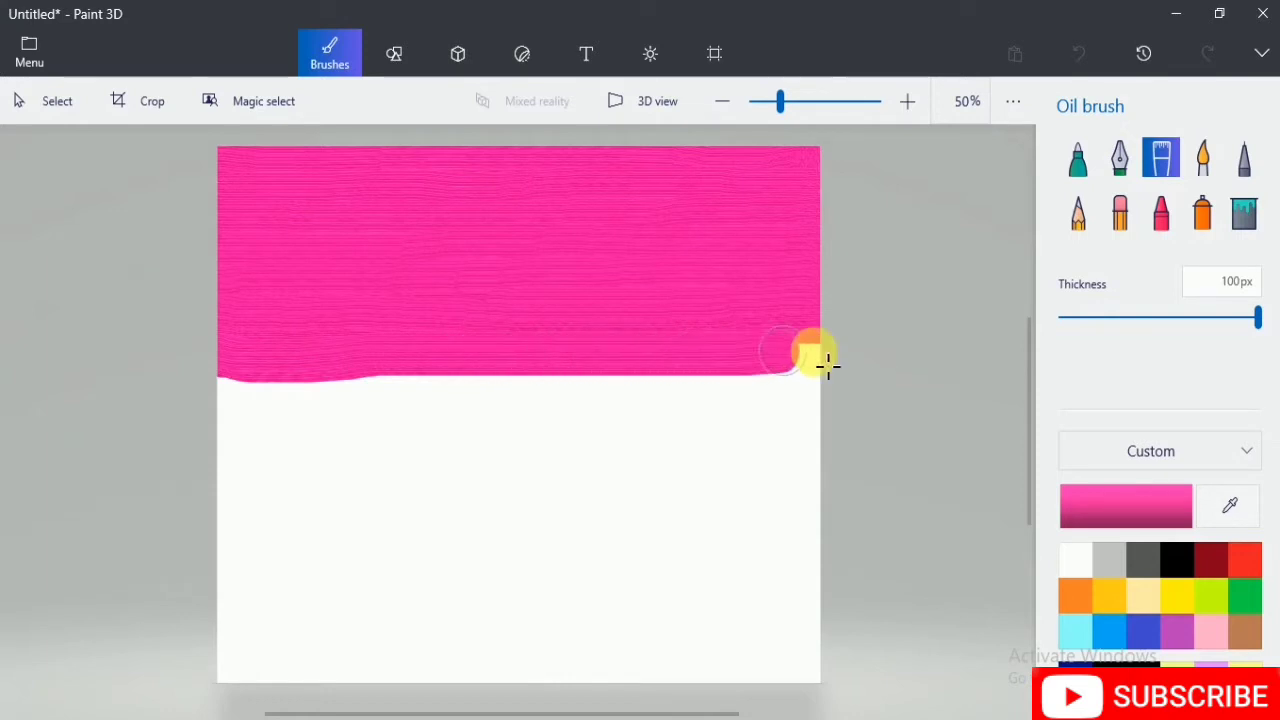
left_click_drag(240, 404, 830, 393)
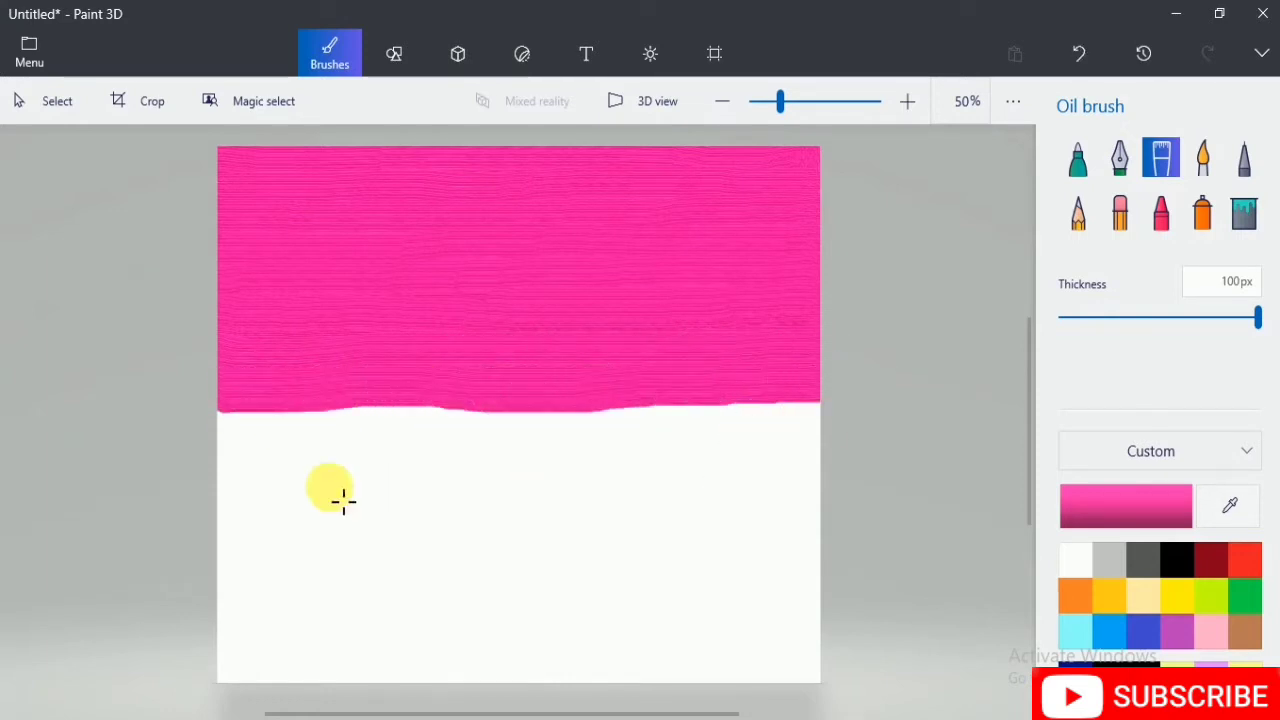
mouse_move(225, 430)
left_mouse_down()
mouse_move(700, 425)
mouse_move(821, 408)
left_mouse_up()
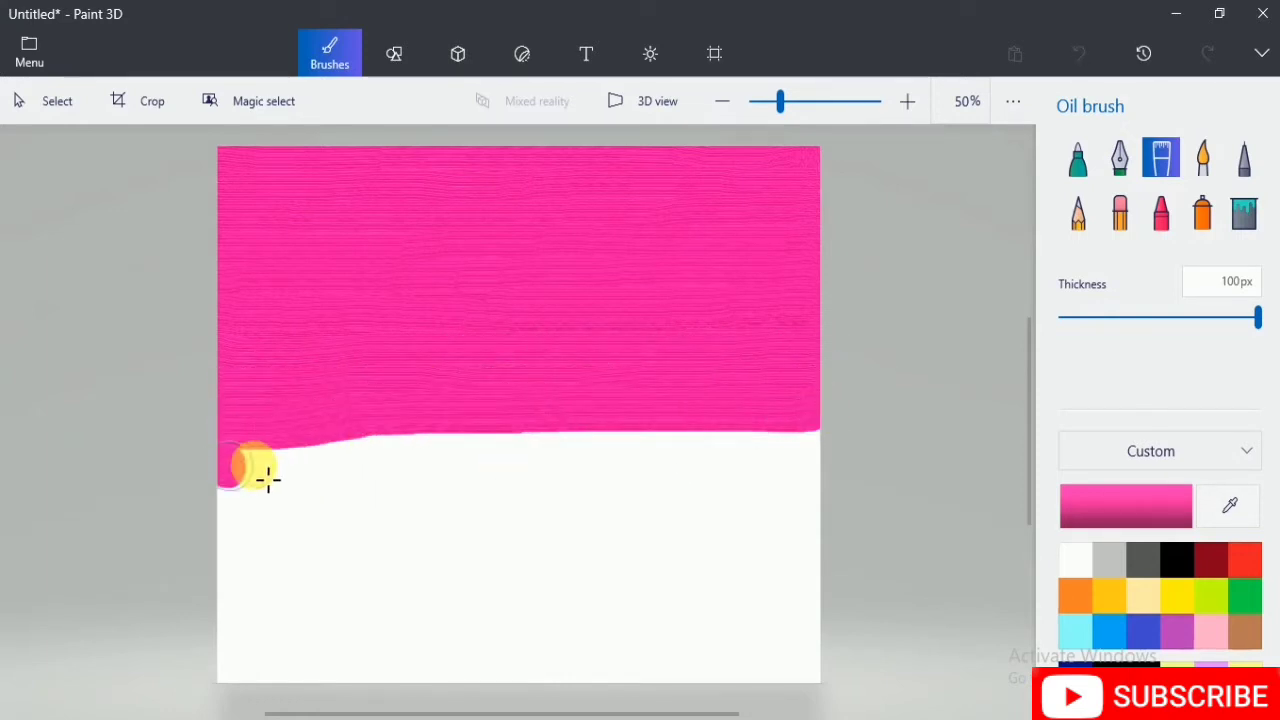
mouse_move(268, 480)
left_mouse_down()
mouse_move(744, 468)
mouse_move(851, 460)
left_mouse_up()
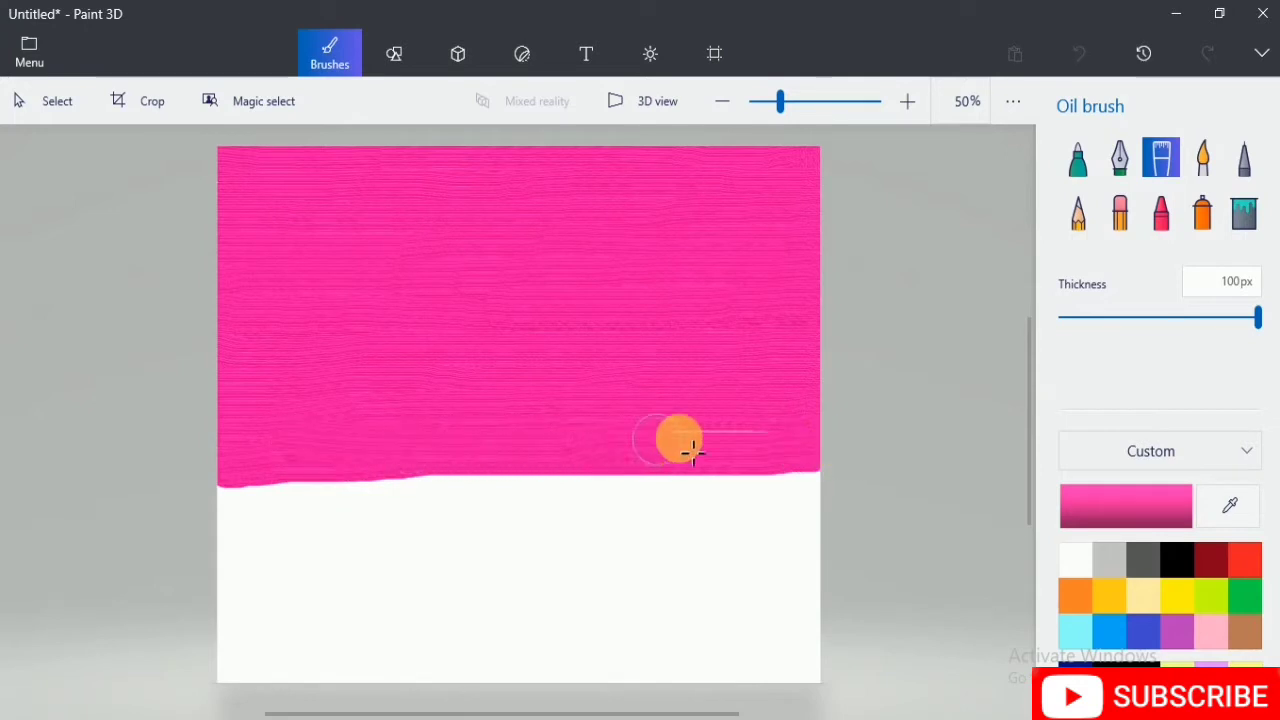
left_click_drag(238, 510, 850, 498)
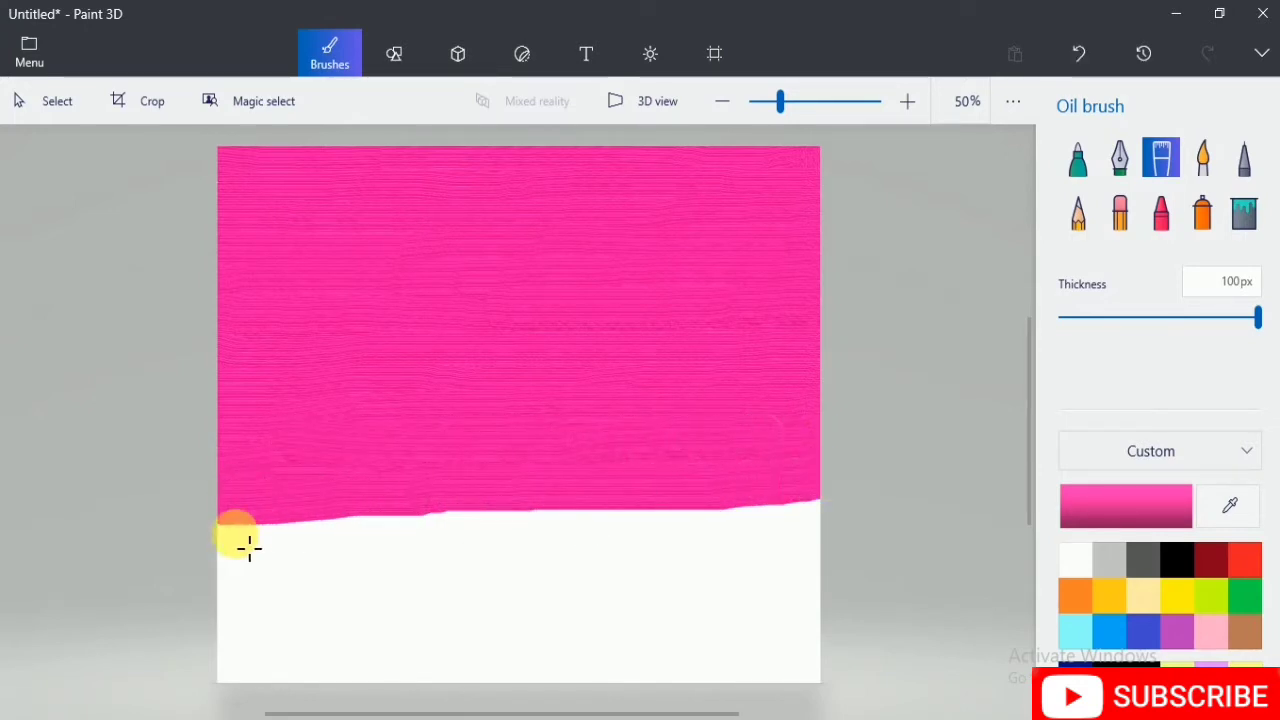
mouse_move(249, 547)
left_mouse_down()
mouse_move(775, 523)
mouse_move(835, 520)
left_mouse_up()
left_click_drag(226, 577, 835, 556)
left_click_drag(234, 606, 853, 589)
left_click_drag(234, 640, 846, 620)
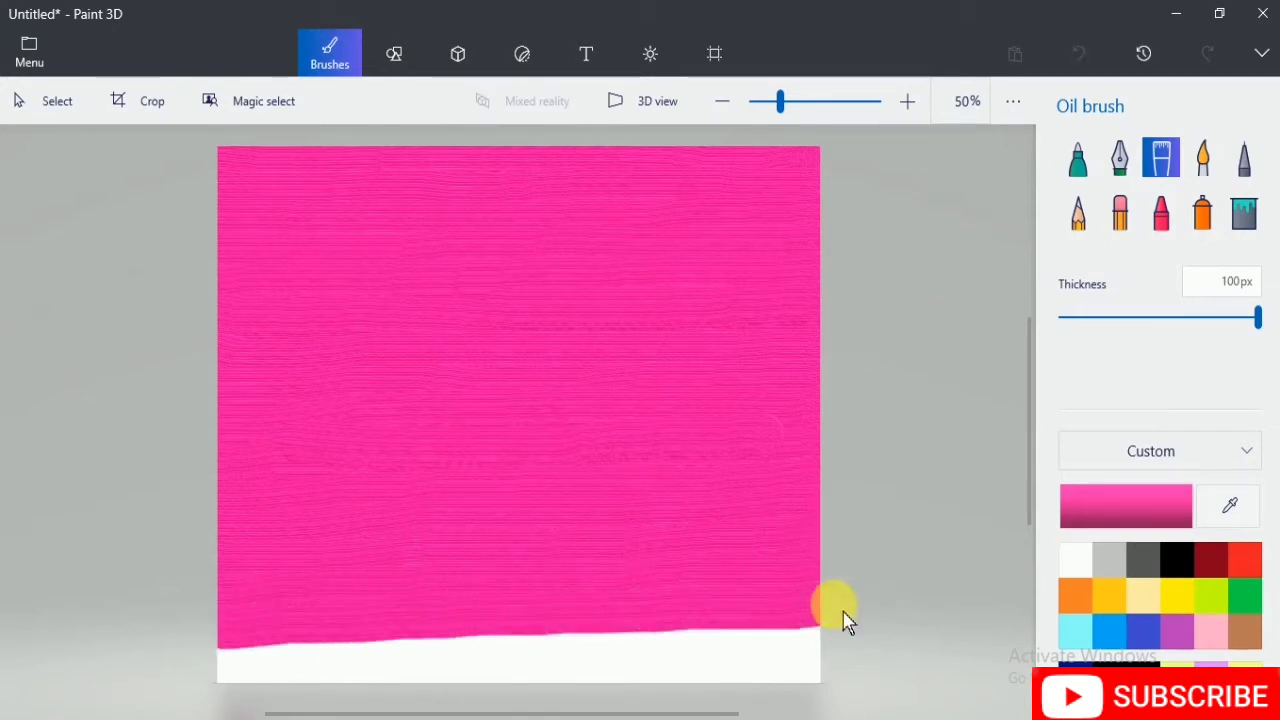
left_click_drag(238, 668, 838, 648)
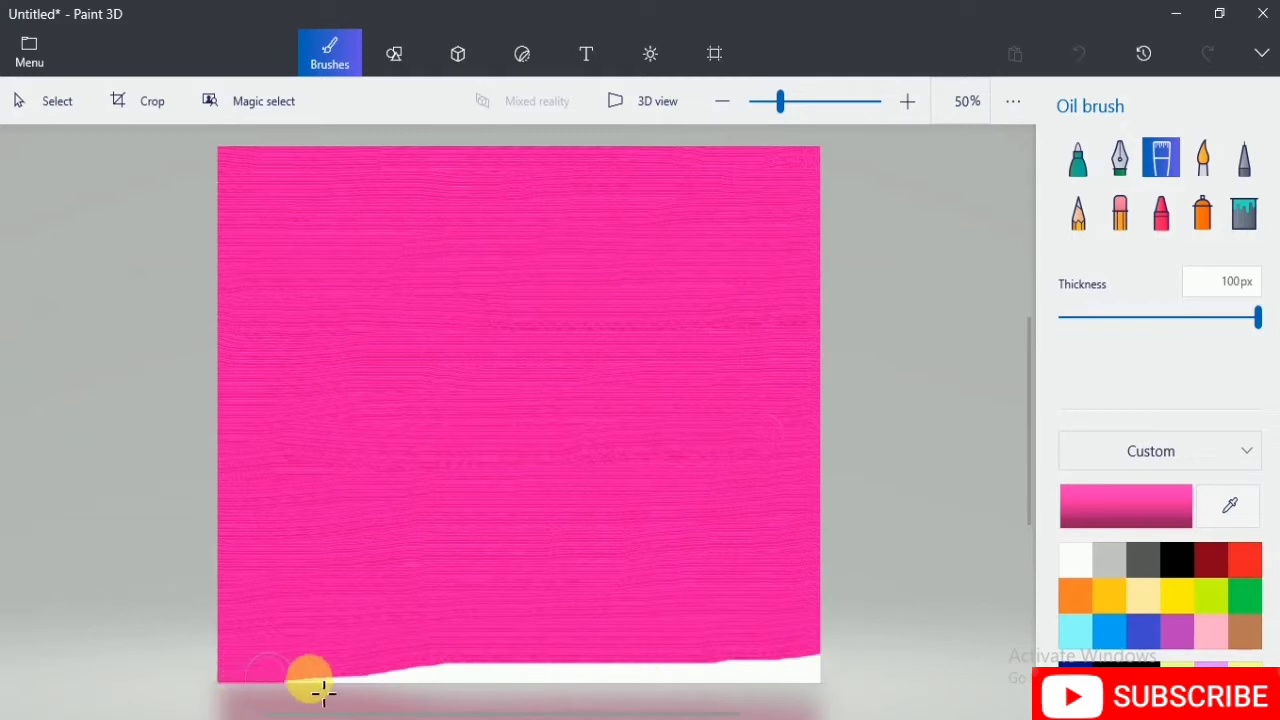
left_click_drag(323, 690, 583, 677)
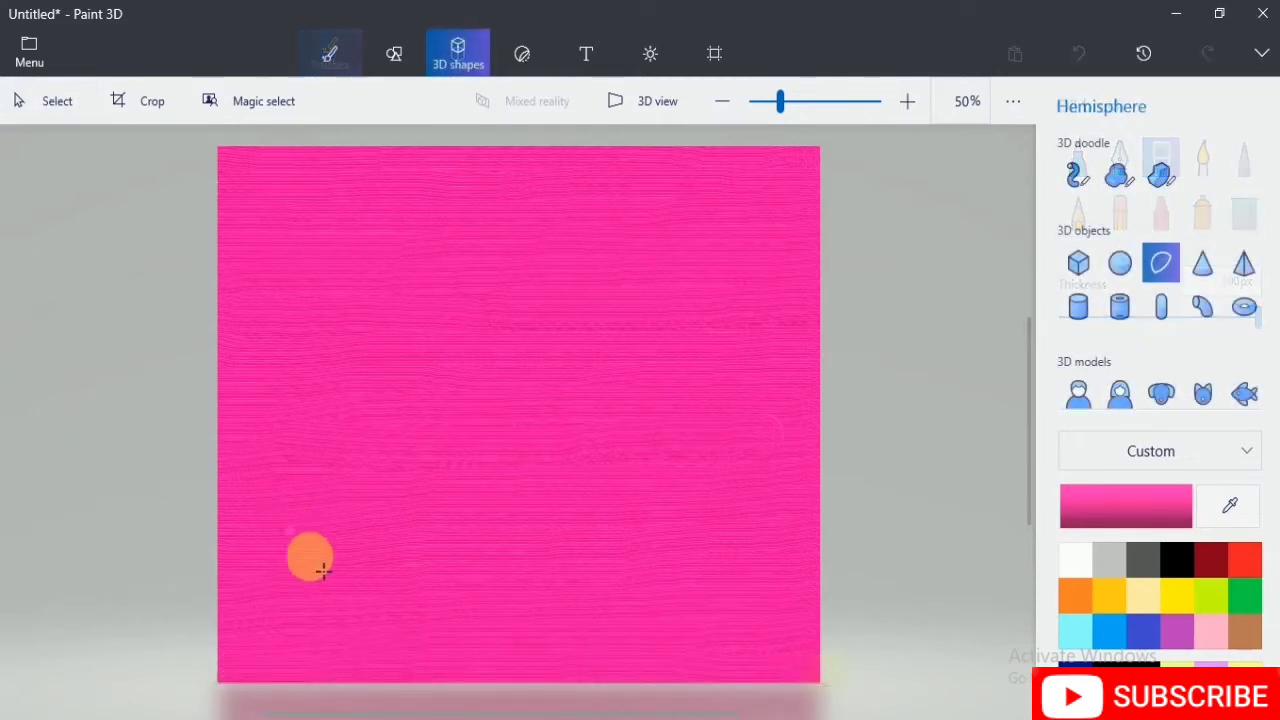
Step: Create a 3D hemisphere at the lower left of the canvas and enlarge it to about half the canvas width
left_click_drag(309, 557, 405, 715)
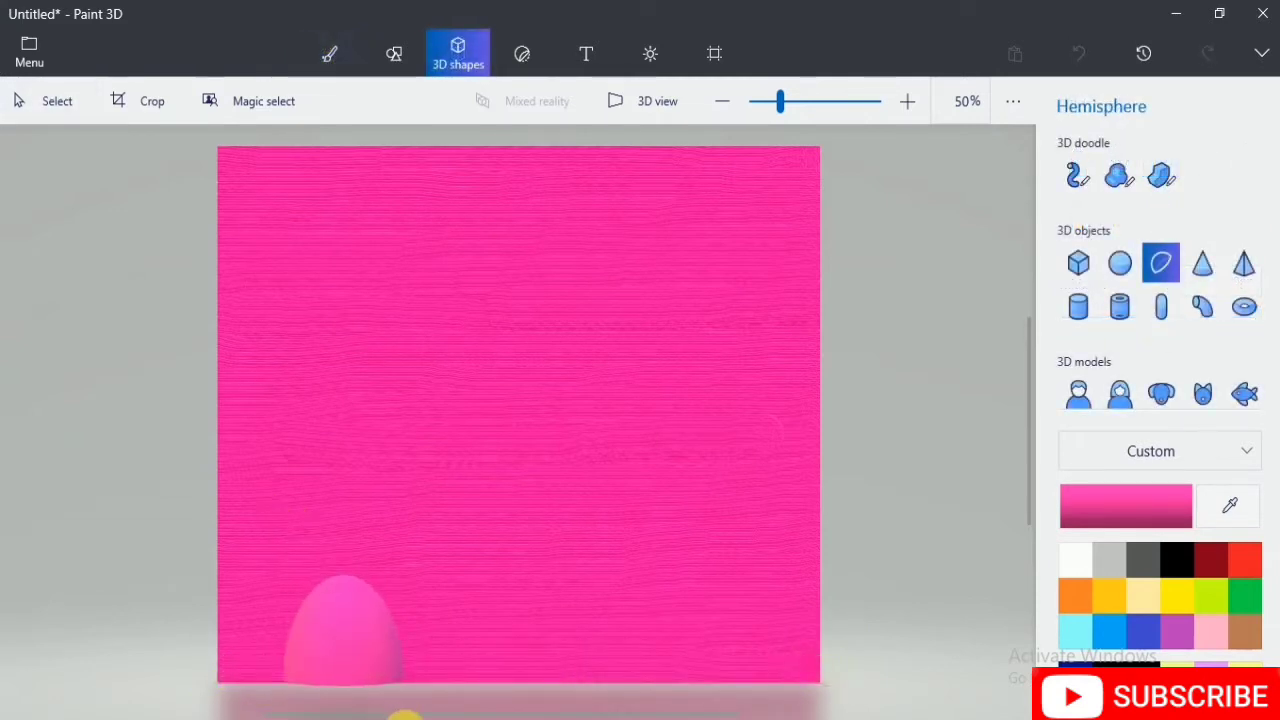
left_click(373, 643)
left_click(361, 634)
left_click_drag(447, 646, 524, 654)
left_click_drag(271, 649, 204, 656)
left_click_drag(349, 551, 351, 467)
left_click_drag(490, 592, 540, 590)
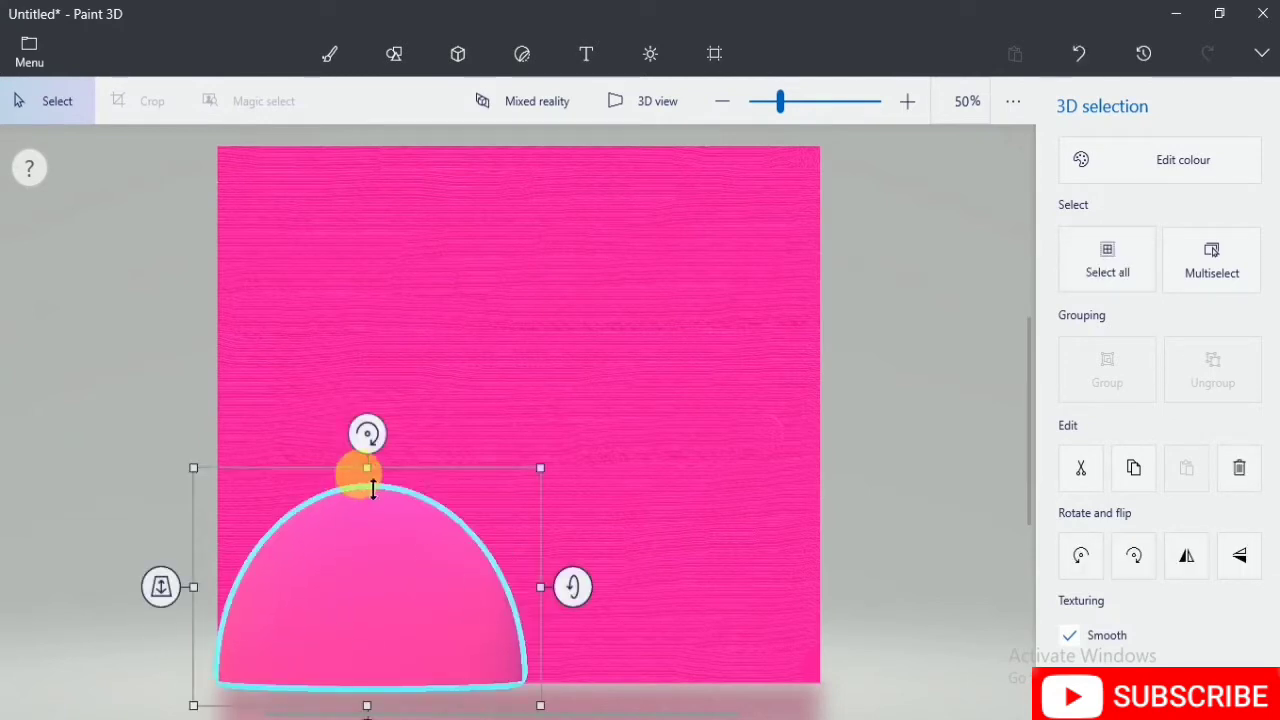
left_click_drag(367, 467, 367, 440)
Step: Recolour the large hemisphere white
left_click(1093, 166)
left_click(834, 305)
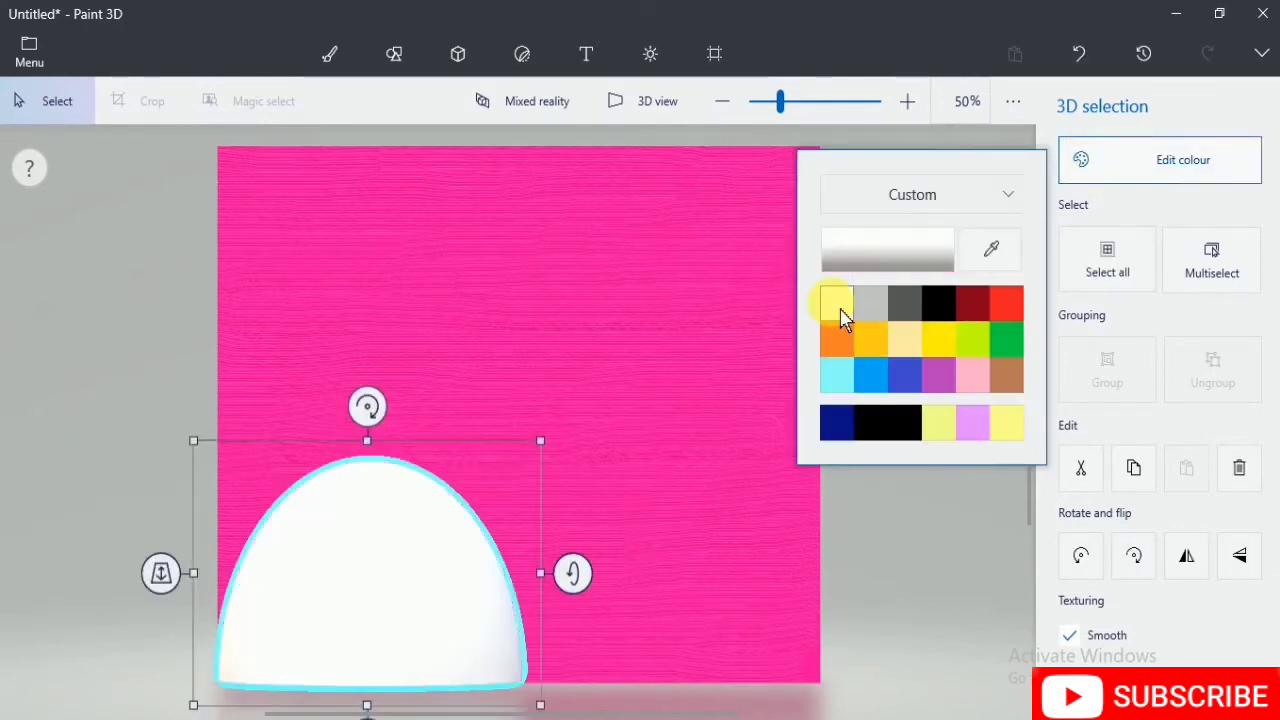
left_click(687, 528)
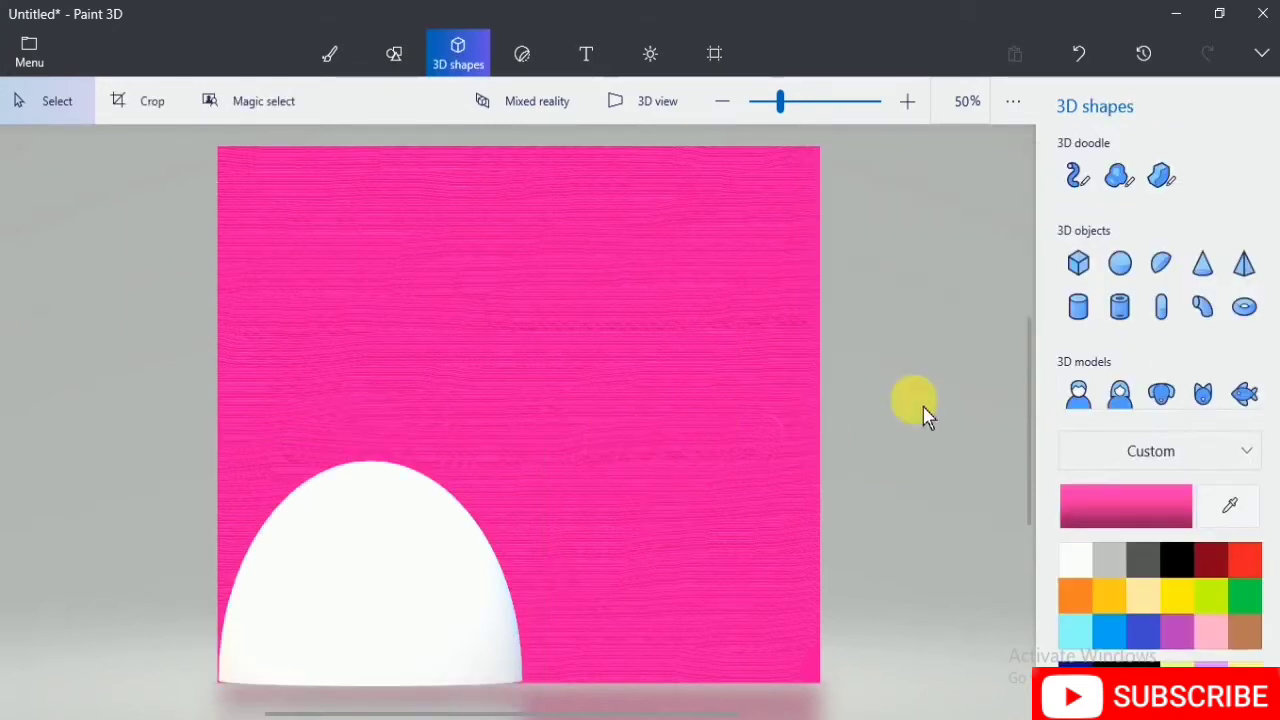
Step: Add a 3D sphere on the white dome's right edge, tilt it outward and enlarge it into an elongated oval
left_click(1120, 263)
left_click_drag(480, 552, 595, 510)
left_click_drag(528, 435, 502, 464)
left_click_drag(529, 517, 538, 573)
left_click_drag(526, 459, 540, 466)
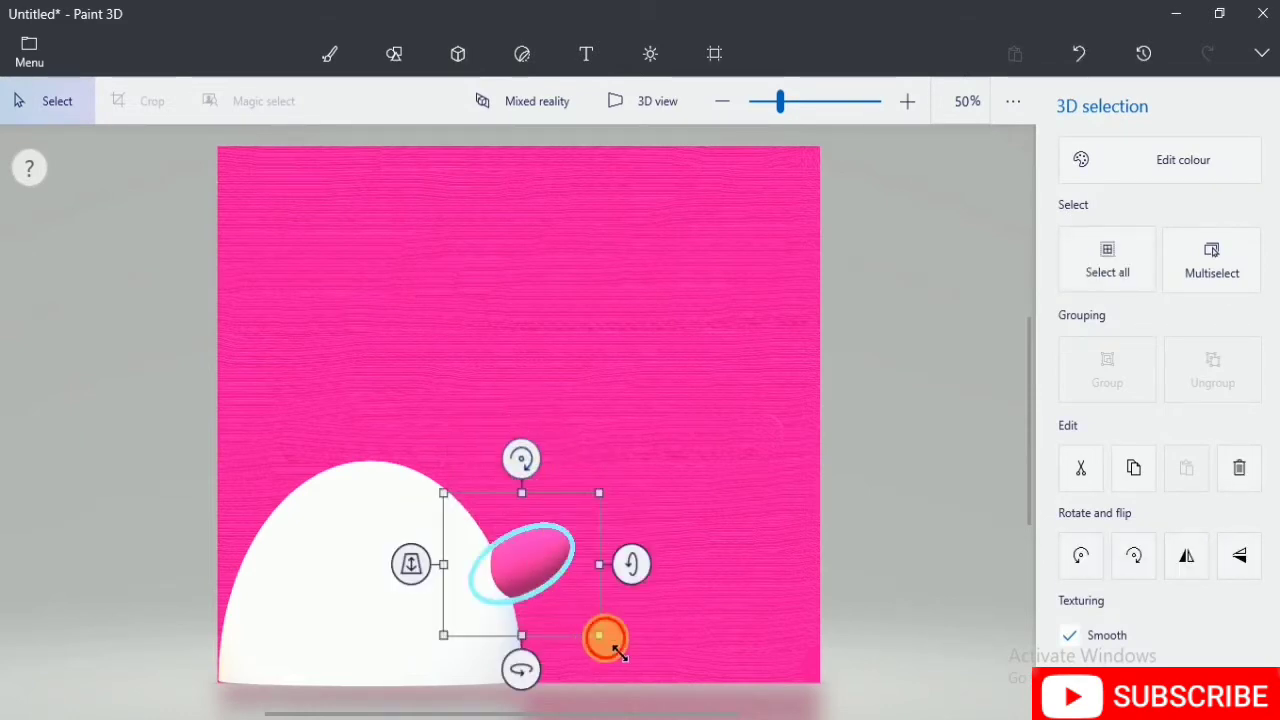
left_click_drag(607, 643, 672, 700)
Step: Recolour the tilted oval on the dome's right side black
left_click(1094, 174)
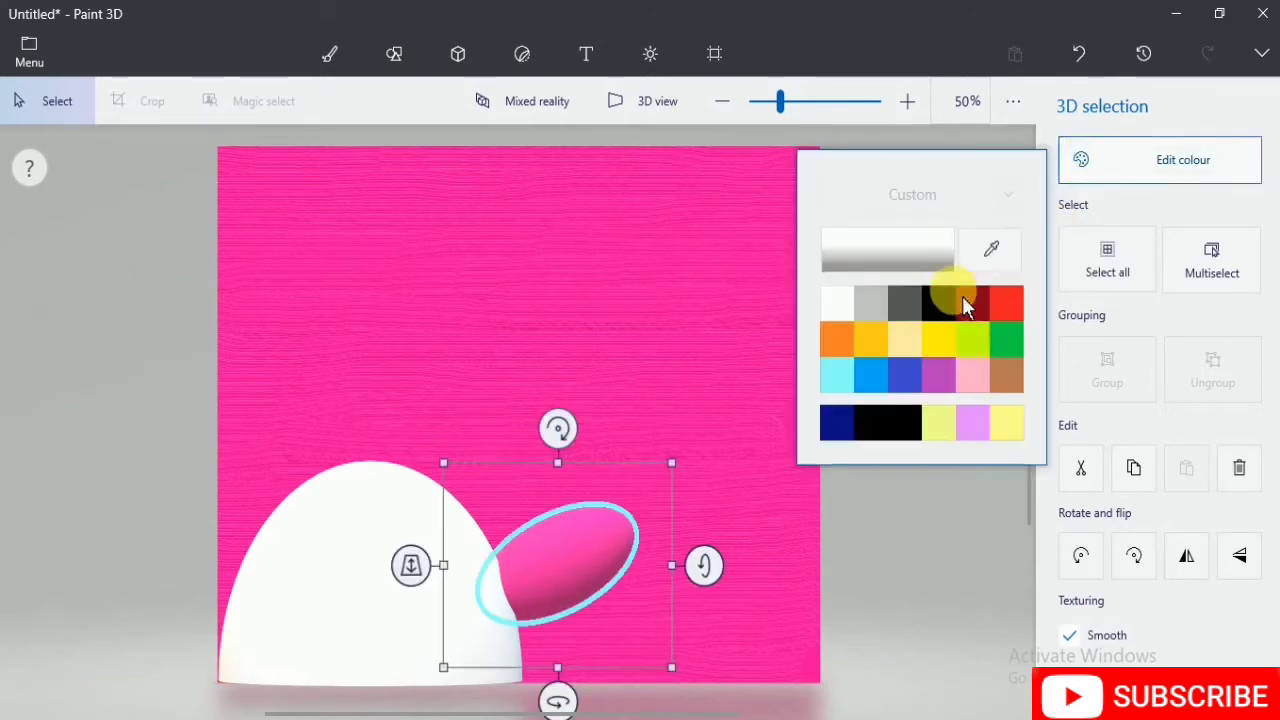
left_click(880, 430)
left_click(789, 486)
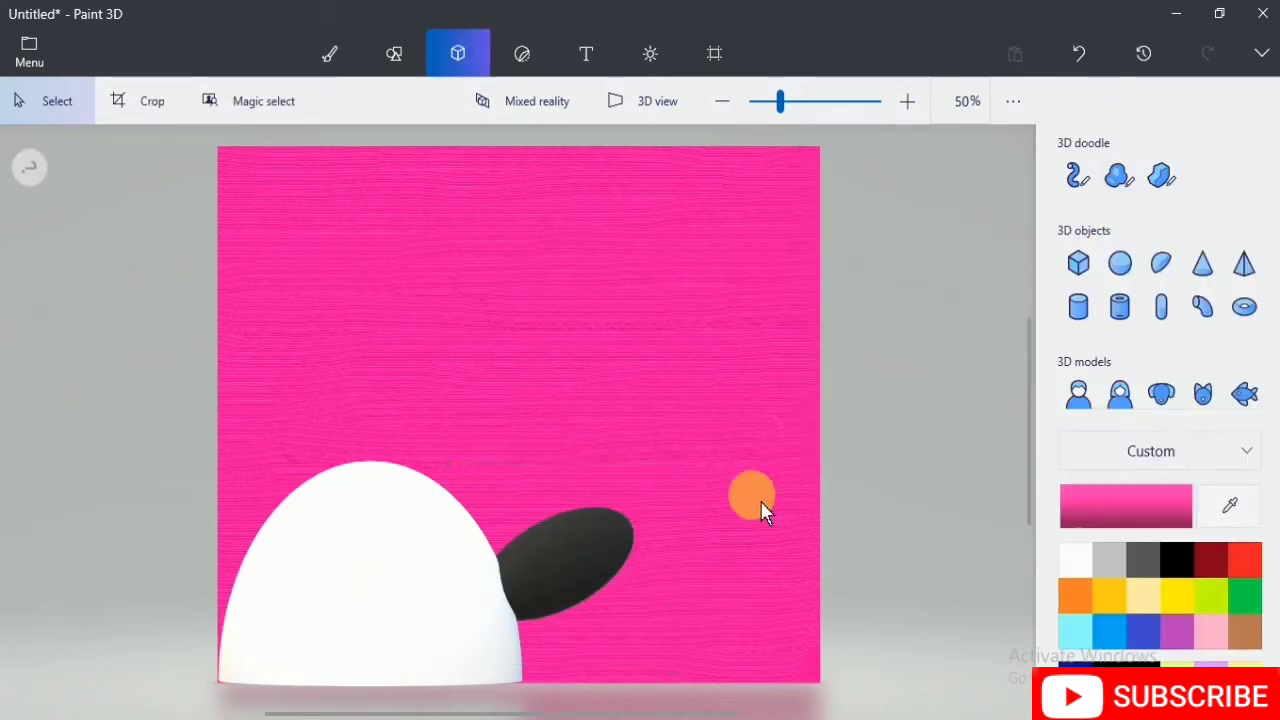
Step: Move the white dome to the bottom centre of the canvas and reposition the black oval against its right edge
left_click(380, 566)
left_click_drag(380, 597, 436, 421)
left_click_drag(500, 557, 717, 391)
left_click(437, 417)
left_click_drag(437, 417, 563, 565)
left_click_drag(750, 410, 735, 558)
Step: Add a 3D sphere on the dome's left edge, tilt it outward and enlarge it into an oval mirroring the right one
left_click(458, 53)
left_click(1120, 263)
left_click_drag(333, 478, 403, 530)
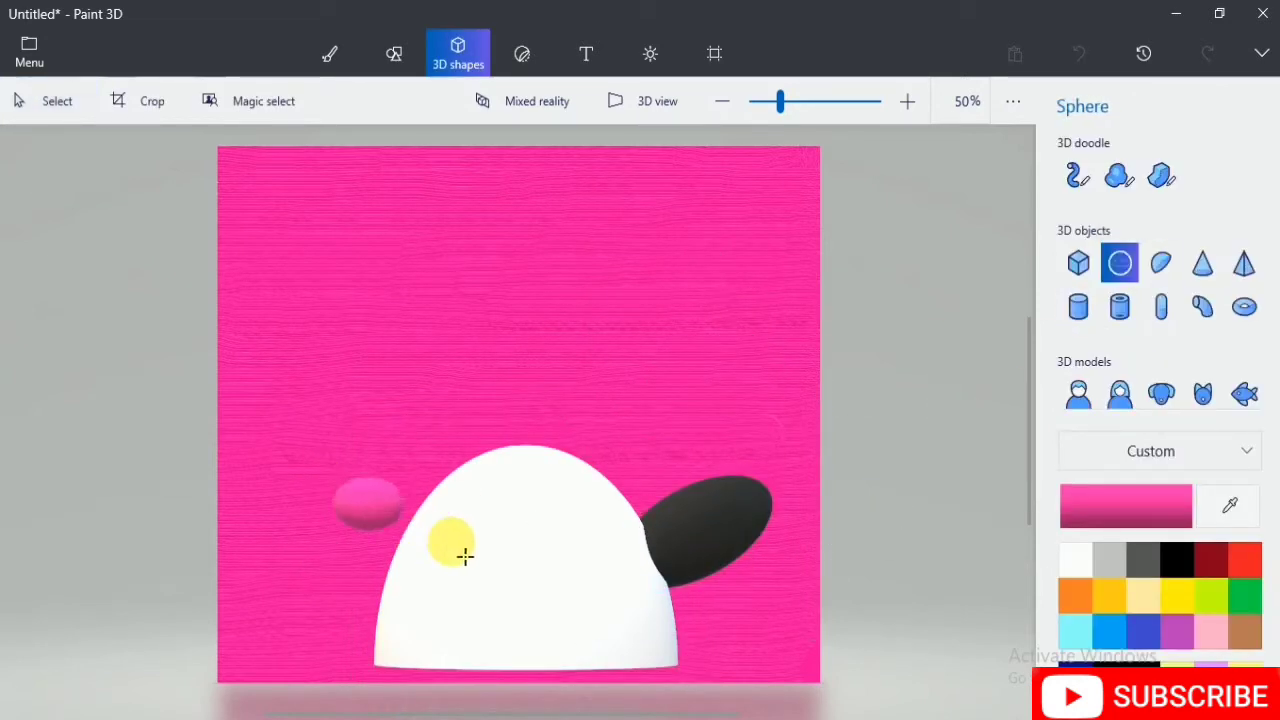
left_click_drag(465, 556, 489, 569)
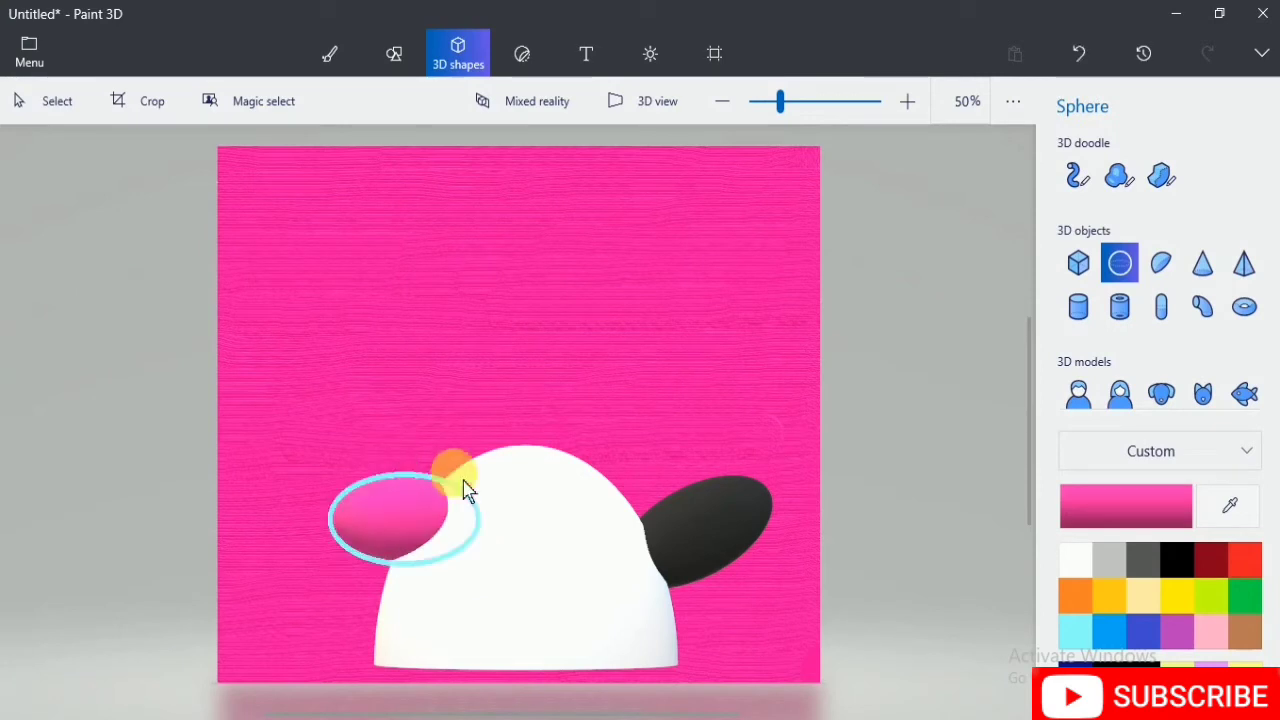
left_click(463, 483)
left_click_drag(411, 426, 462, 418)
left_click_drag(412, 526, 376, 531)
left_click_drag(373, 606, 375, 615)
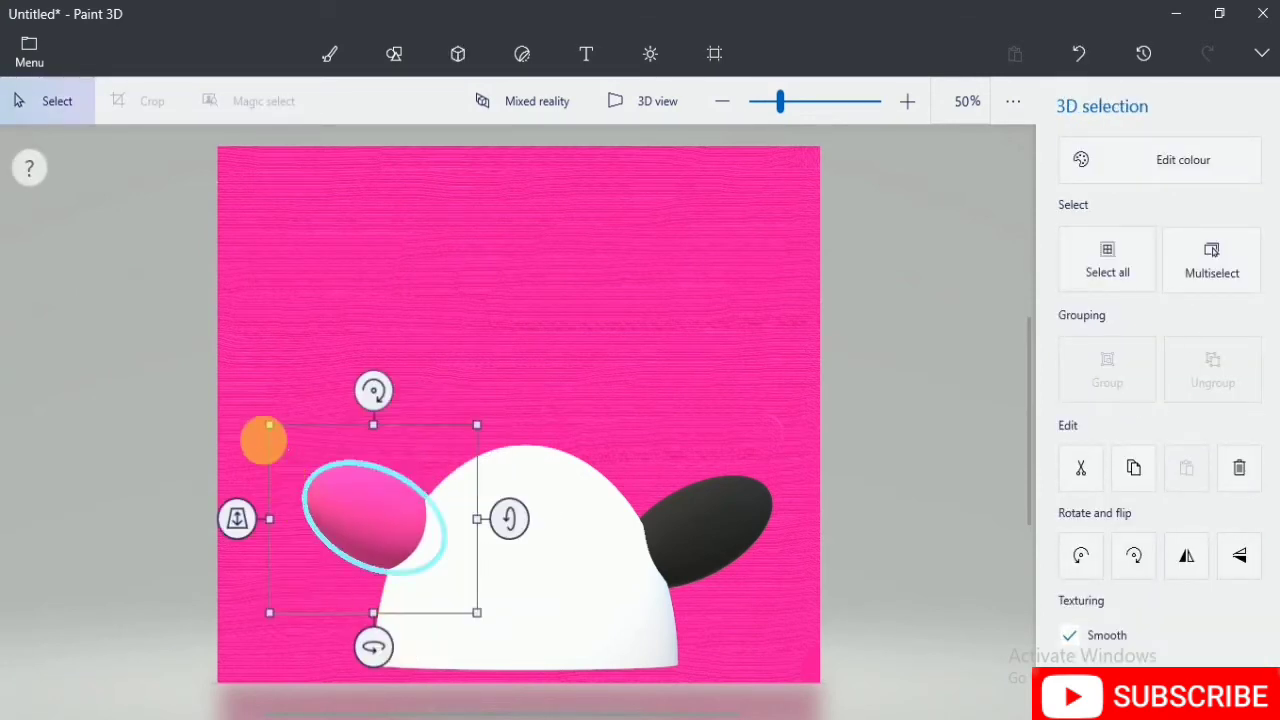
left_click_drag(270, 425, 246, 401)
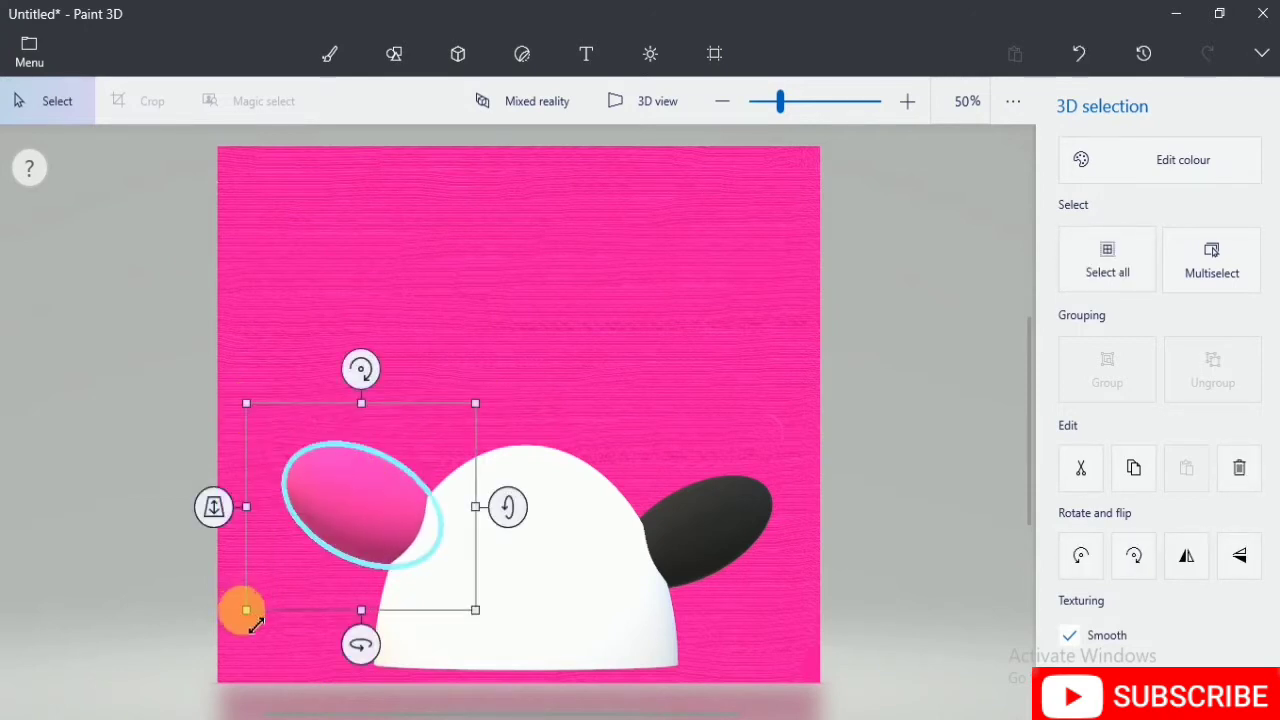
Step: Fine-tune the size of the left oval and recolour it black
left_click(265, 598)
left_click_drag(246, 597, 248, 601)
left_click_drag(250, 409, 240, 402)
left_click_drag(246, 510, 246, 509)
left_click_drag(246, 611, 259, 587)
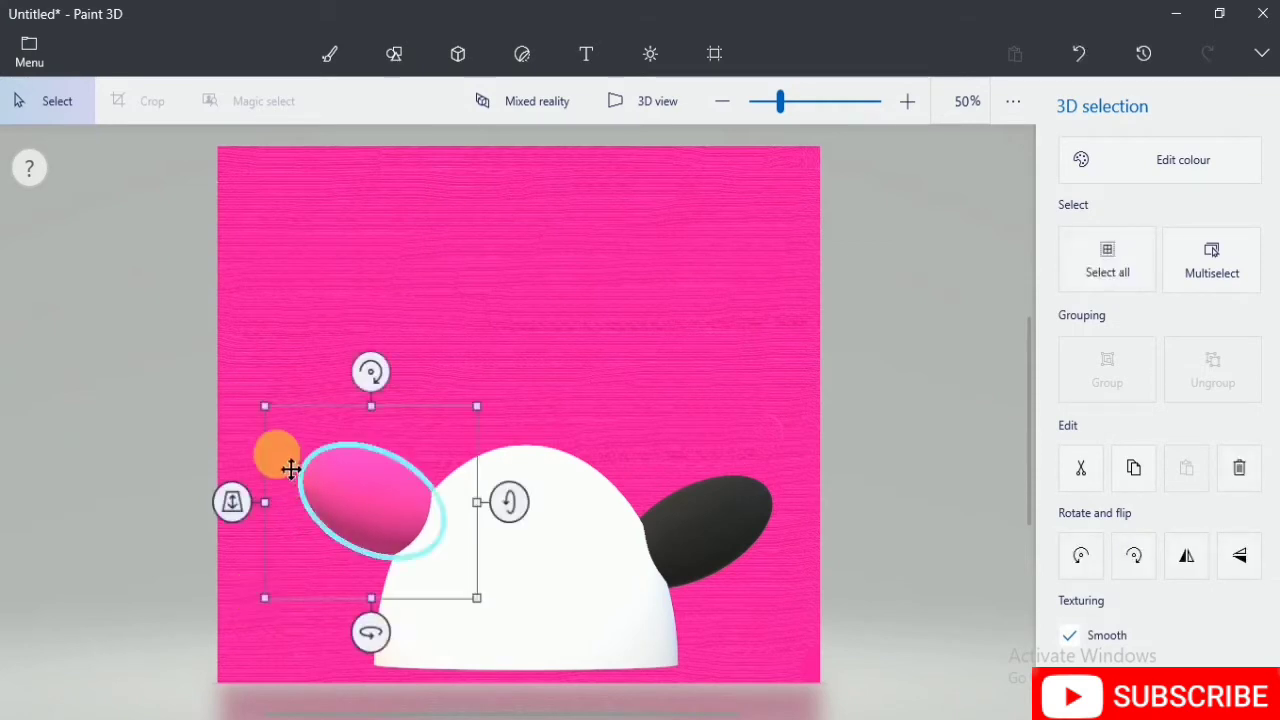
left_click_drag(266, 408, 258, 404)
left_click(1127, 185)
left_click(906, 302)
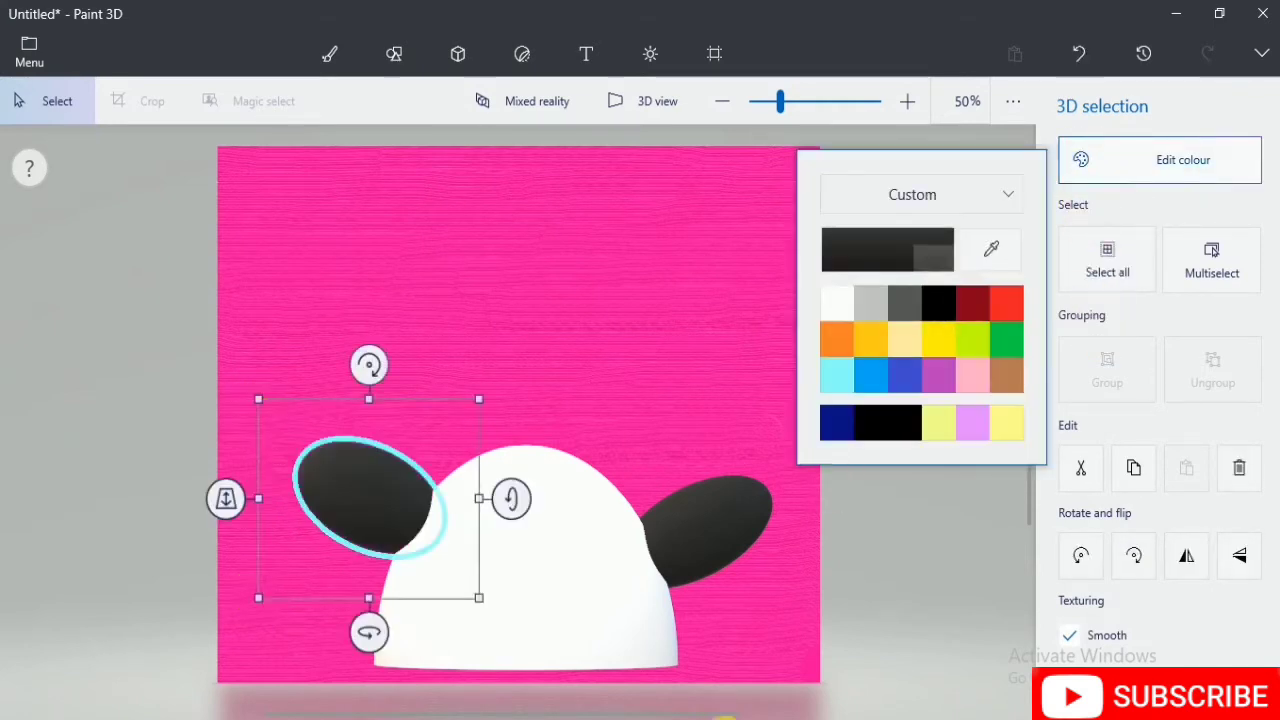
Step: Lower the left black oval to line up with the right one and enlarge it slightly
left_click(250, 424)
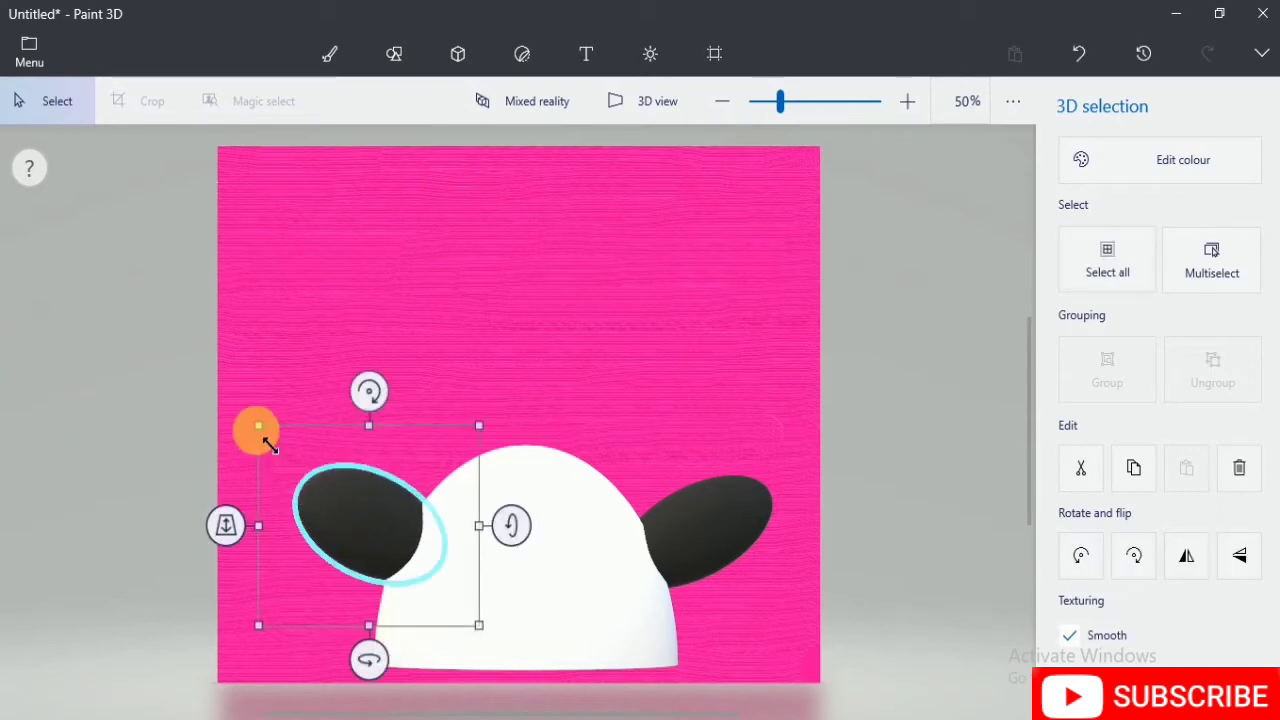
left_click_drag(259, 430, 249, 419)
left_click_drag(366, 418, 366, 420)
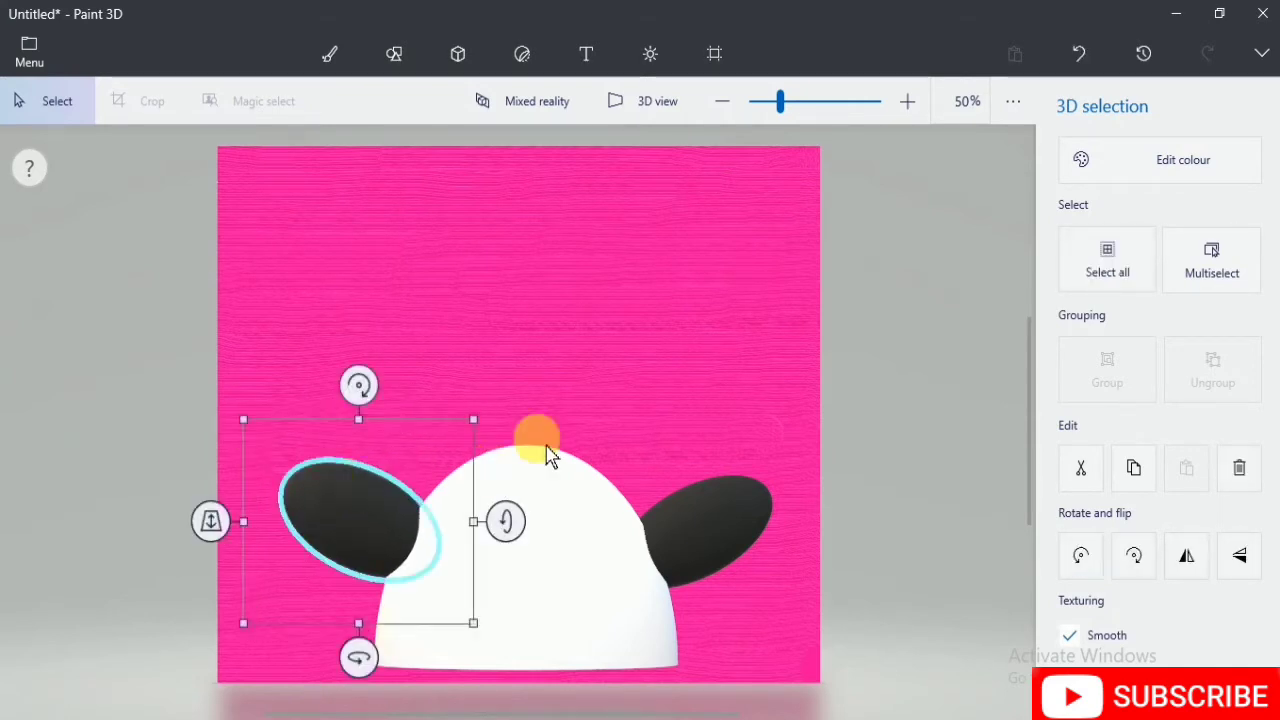
left_click(662, 402)
Step: Add a small 3D sphere on the upper left of the white dome and stretch it into an upright oval
left_click(1120, 264)
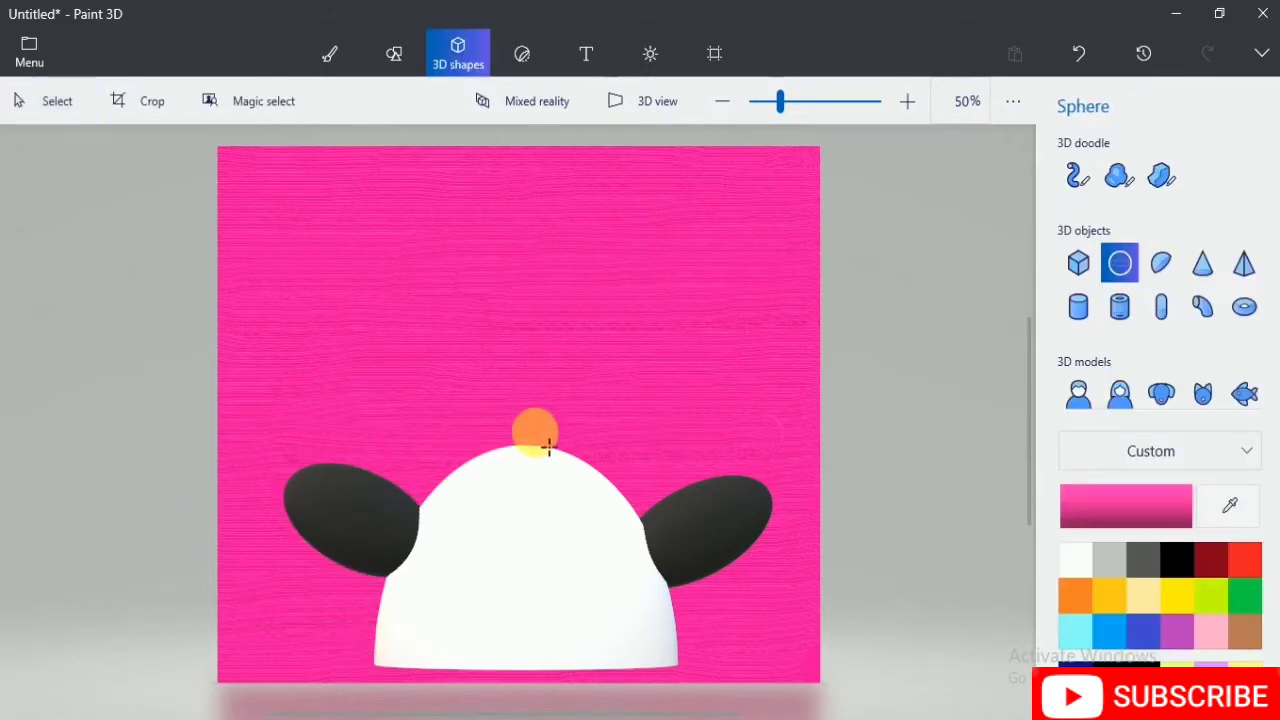
left_click(471, 443)
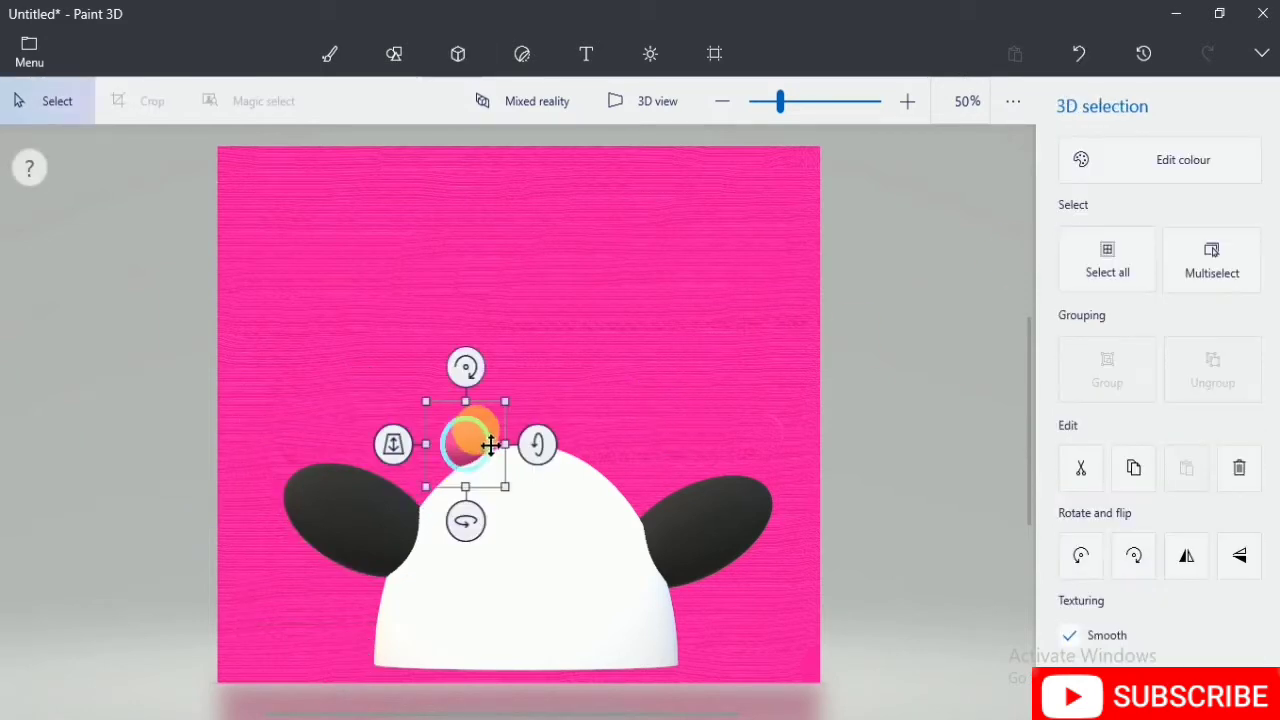
left_click_drag(426, 446, 417, 454)
left_click_drag(460, 400, 402, 327)
Step: Recolour the small oval on the upper left of the dome black
left_click(1087, 164)
left_click(940, 305)
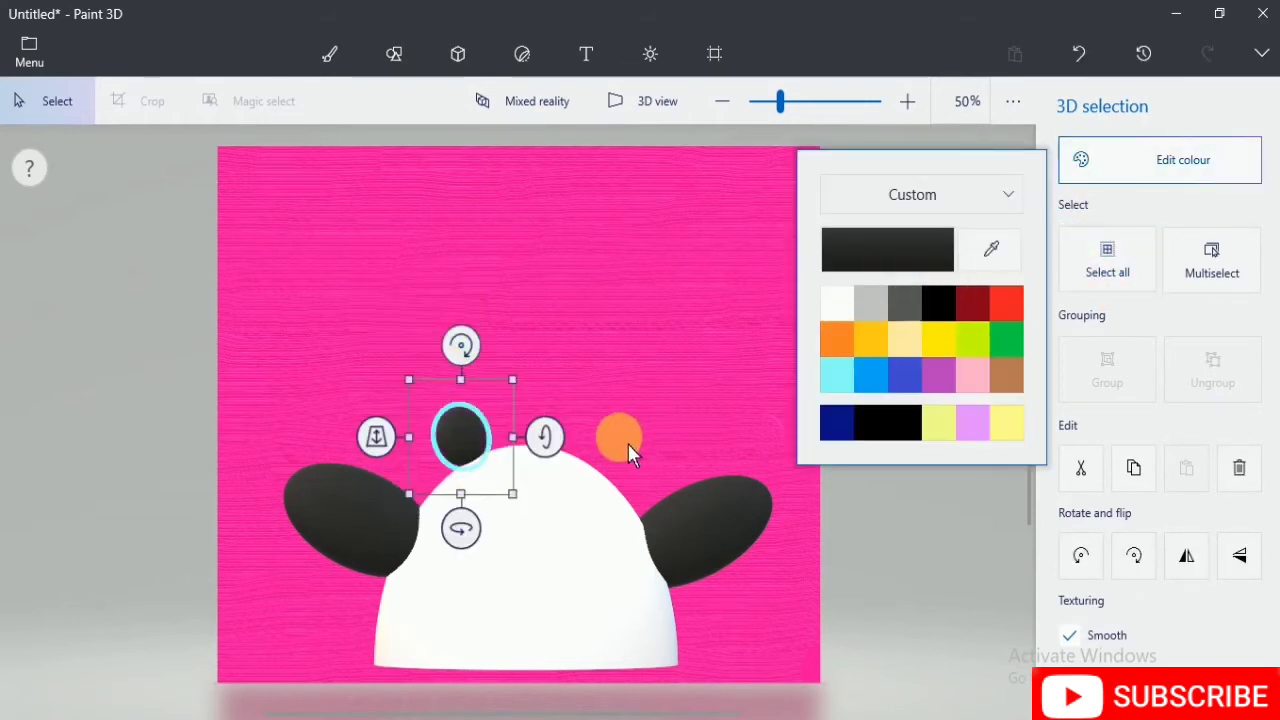
left_click(685, 420)
Step: Add a second small 3D sphere on the dome's upper right, then tilt, position and size it to match the left one
left_click(1119, 263)
left_click(604, 480)
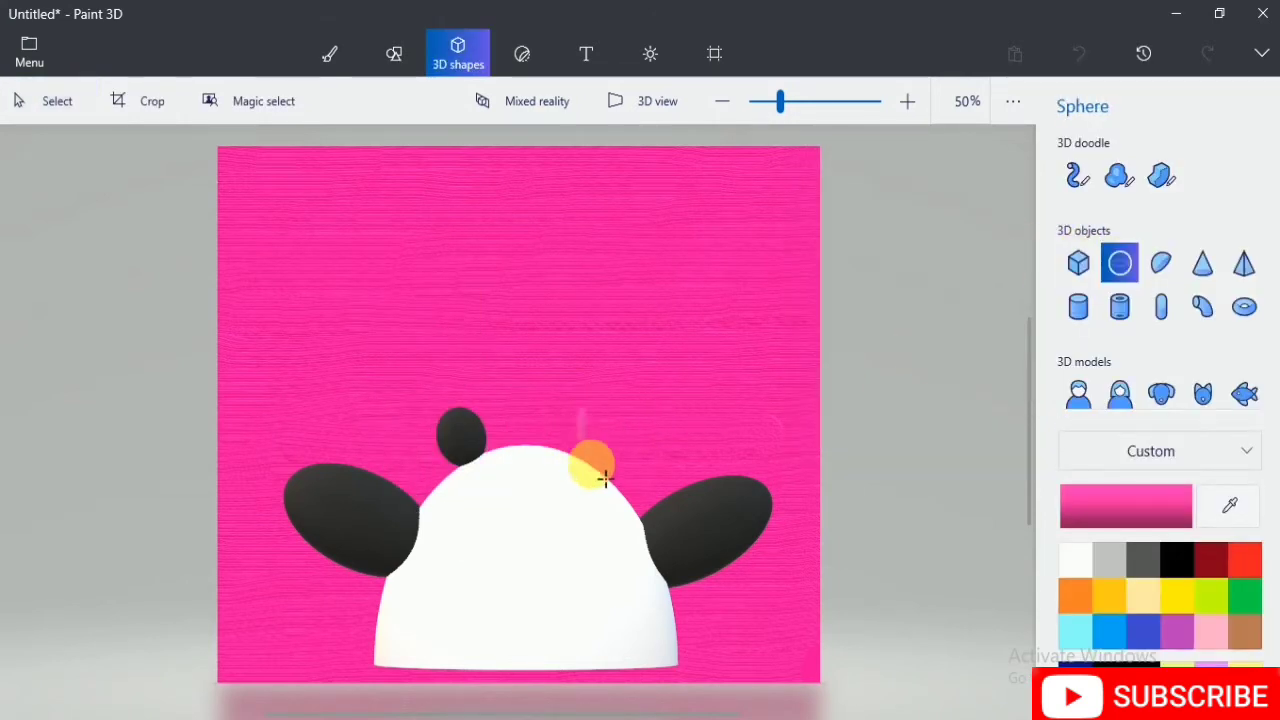
left_click_drag(619, 469, 597, 440)
left_click_drag(597, 344, 611, 394)
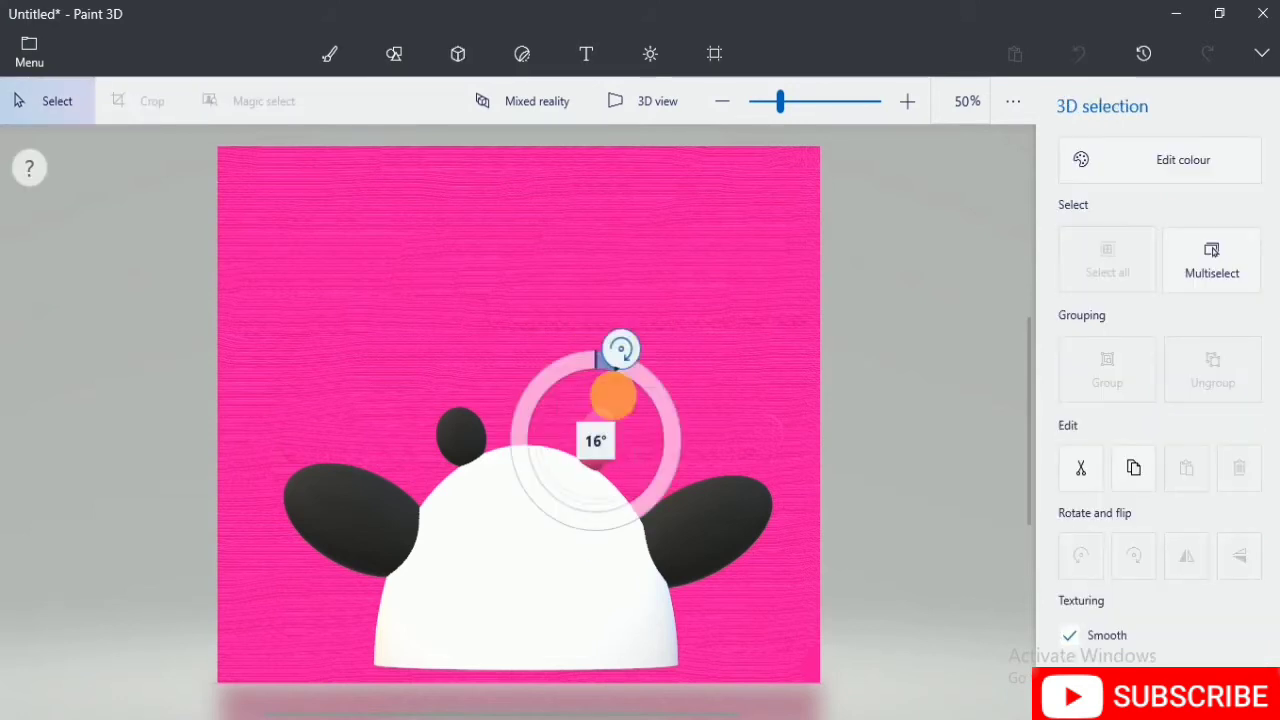
left_click_drag(598, 440, 577, 442)
left_click_drag(585, 374, 587, 381)
left_click_drag(624, 438, 599, 396)
Step: Recolour the small oval on the upper right of the dome black
left_click(594, 426)
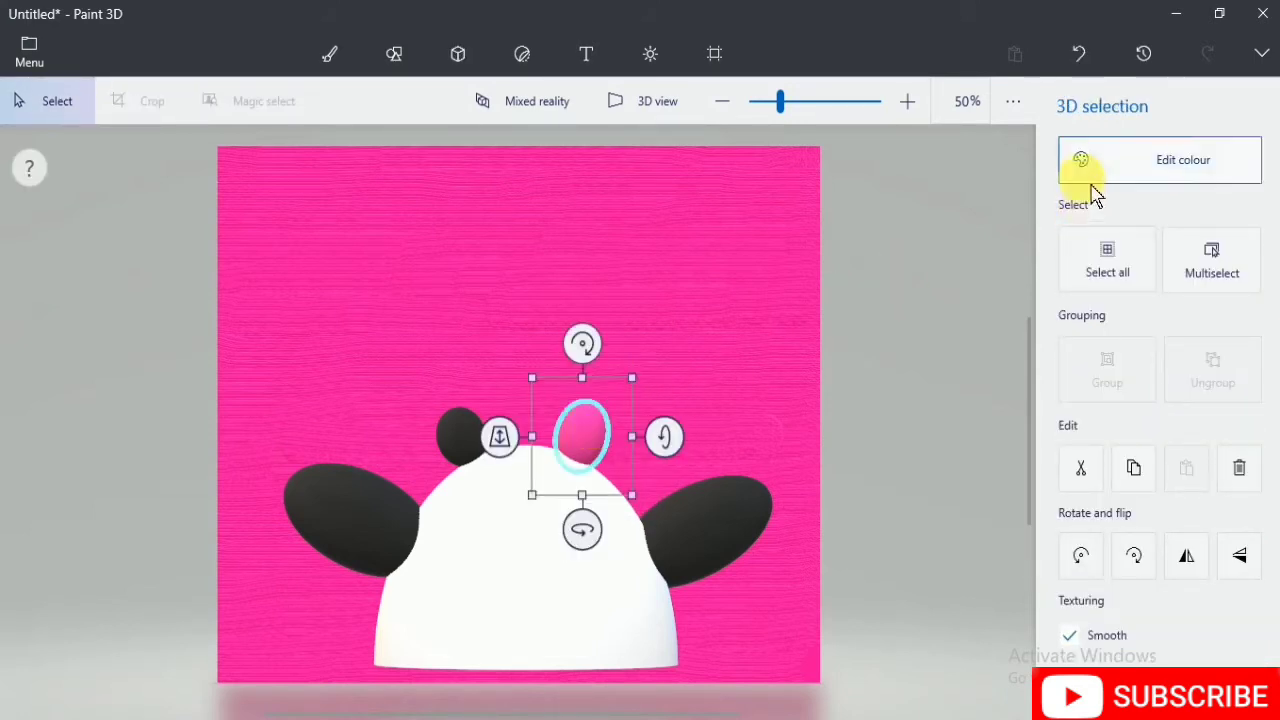
left_click(1092, 176)
left_click(741, 391)
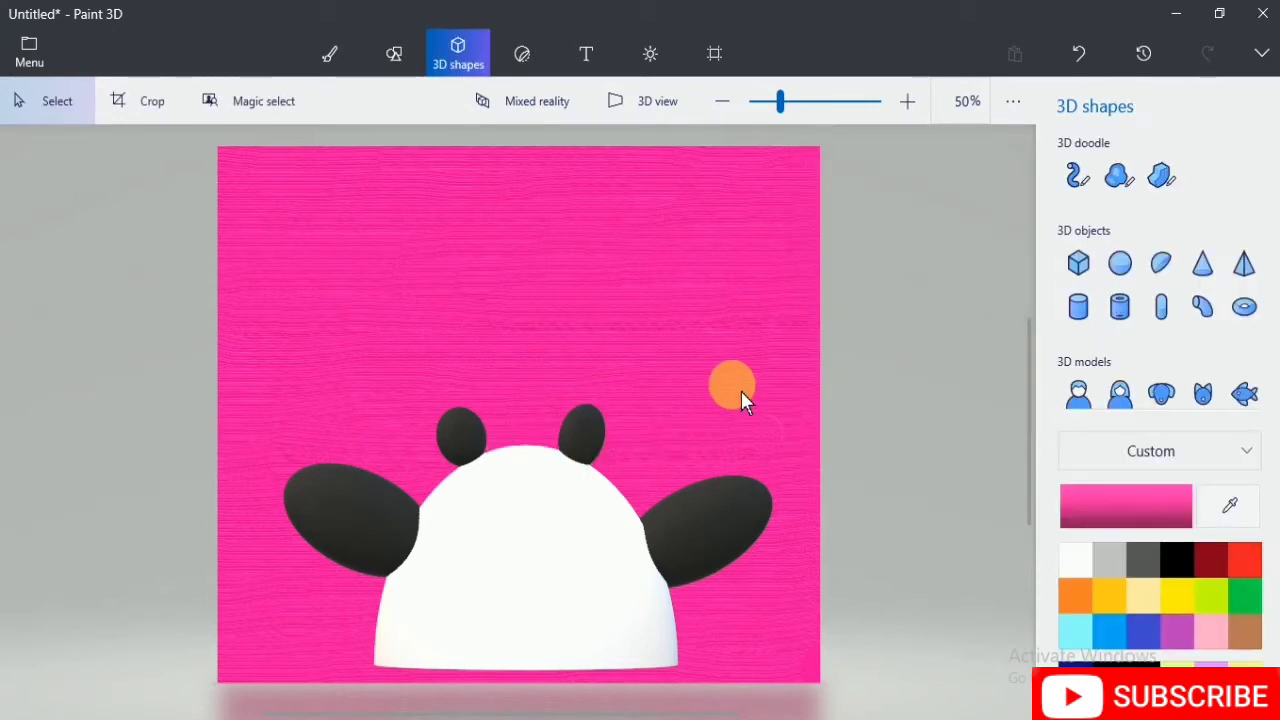
Step: Add a 3D sphere on the left half of the white dome, shape it into an upright oval eye patch and tilt it slightly
left_click(1120, 263)
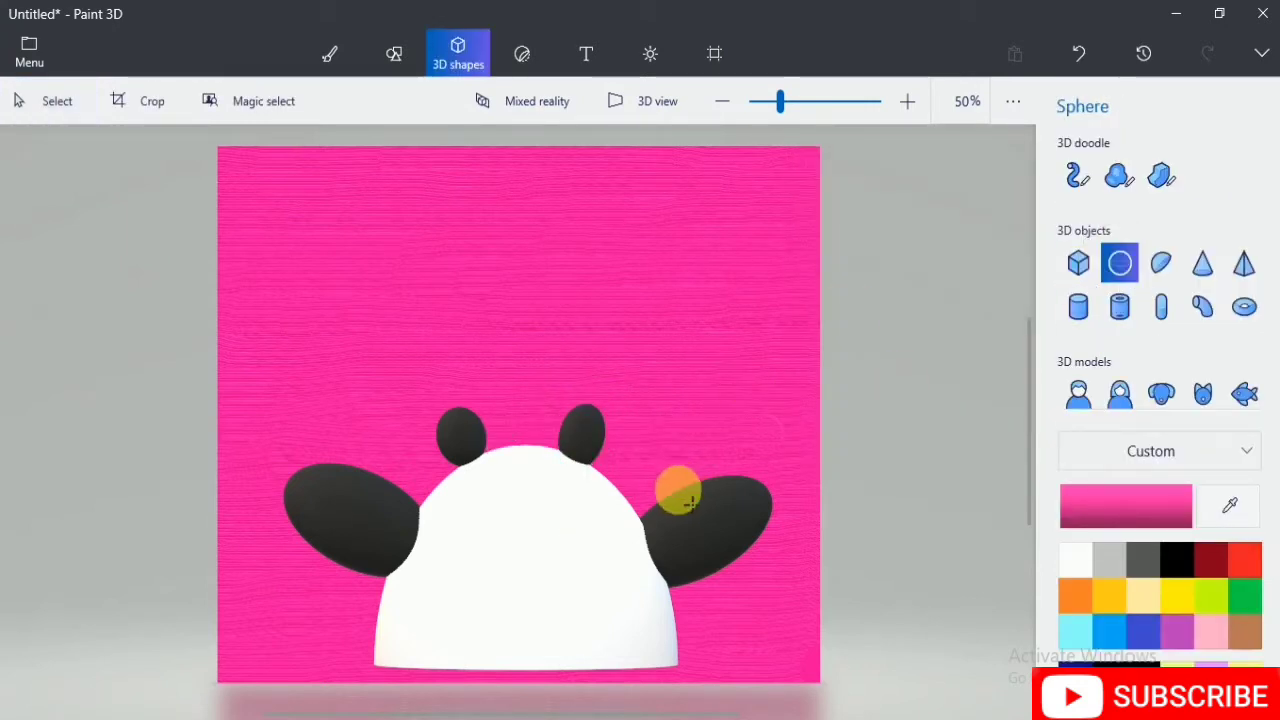
left_click_drag(435, 512, 530, 615)
left_click_drag(485, 511, 513, 501)
left_click_drag(435, 615, 440, 609)
left_click_drag(532, 498, 540, 489)
left_click_drag(493, 550, 478, 548)
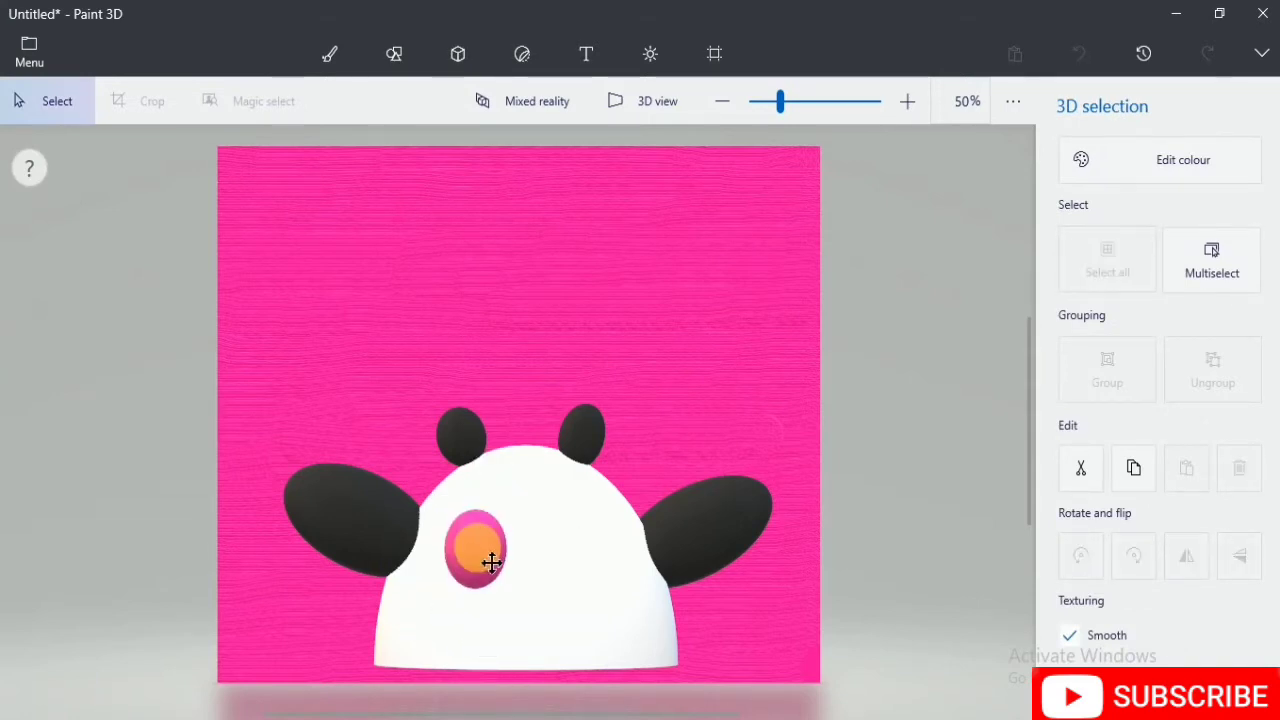
left_click_drag(478, 450, 504, 462)
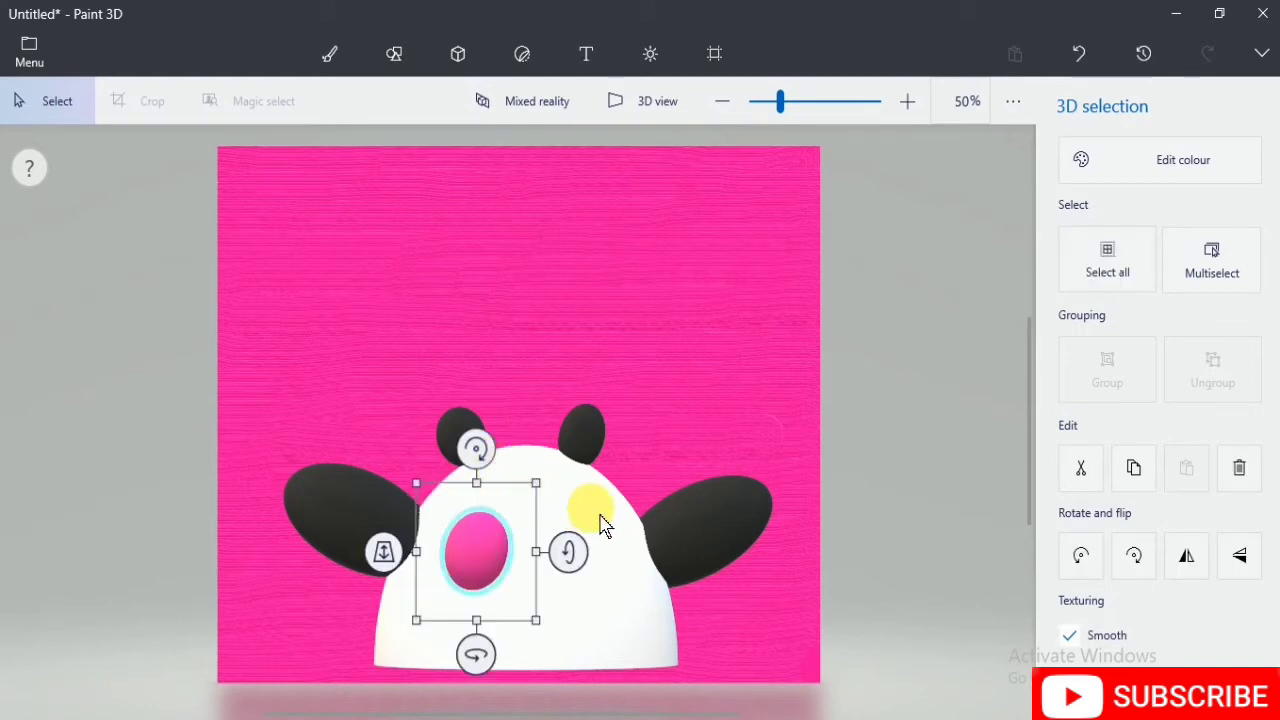
Step: Recolour the eye patch on the left half of the dome black
left_click(511, 560)
left_click(505, 555)
left_click(1086, 160)
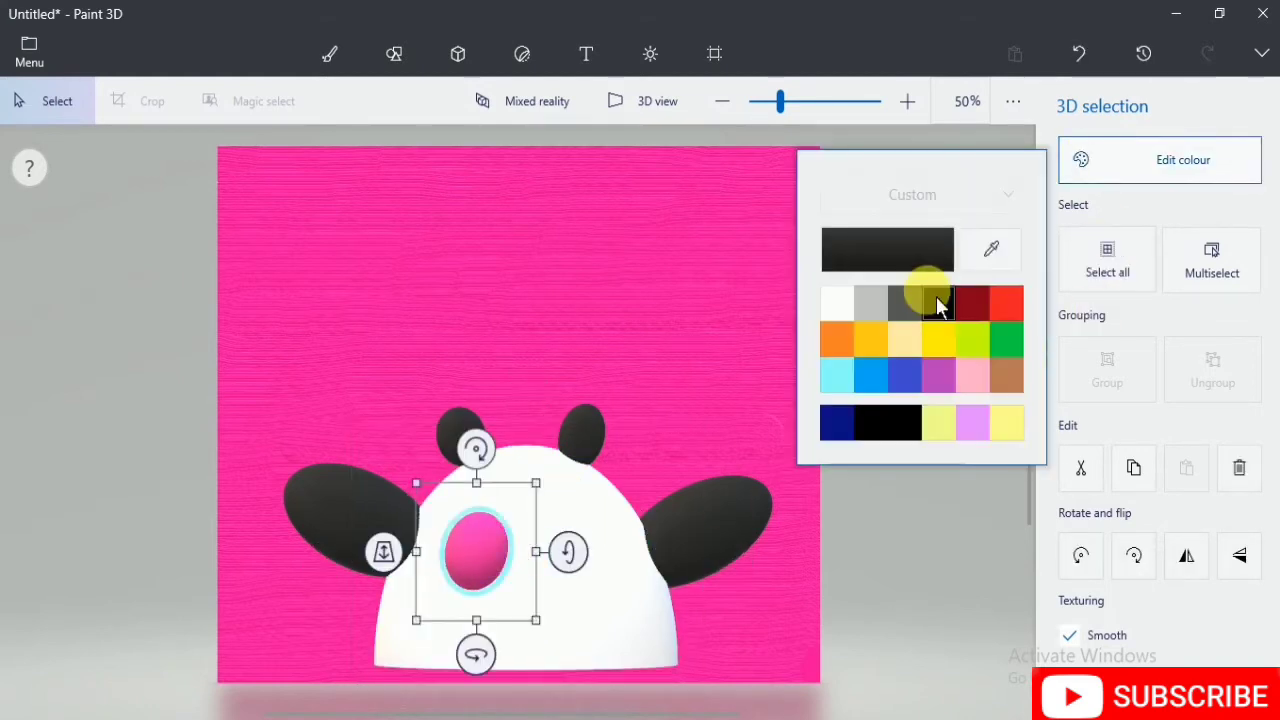
left_click(936, 296)
left_click(980, 527)
Step: Add a second 3D sphere on the right half of the dome, then tilt, size and position it to match the left eye patch
left_click(1117, 260)
left_click_drag(556, 526, 602, 568)
left_click_drag(586, 466, 565, 468)
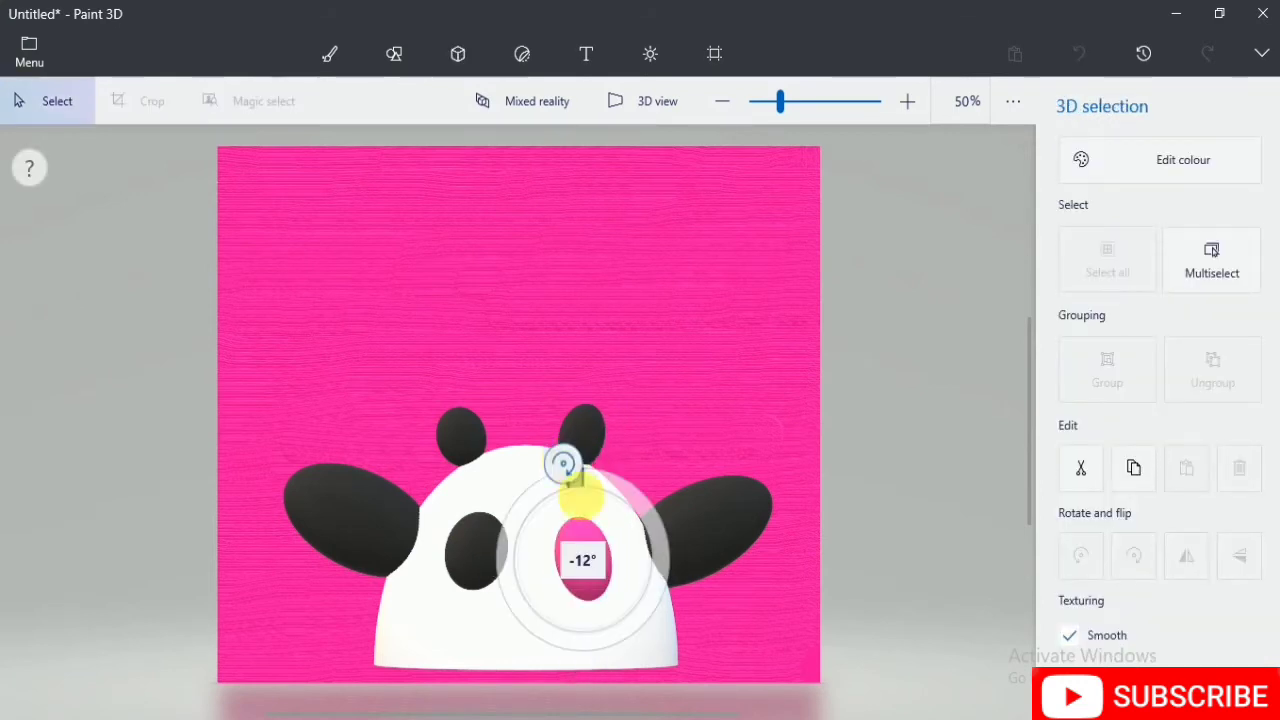
left_click_drag(651, 642, 637, 570)
left_click_drag(640, 634, 636, 627)
left_click_drag(592, 566, 593, 565)
Step: Recolour the eye patch on the right half of the dome black
left_click(1091, 168)
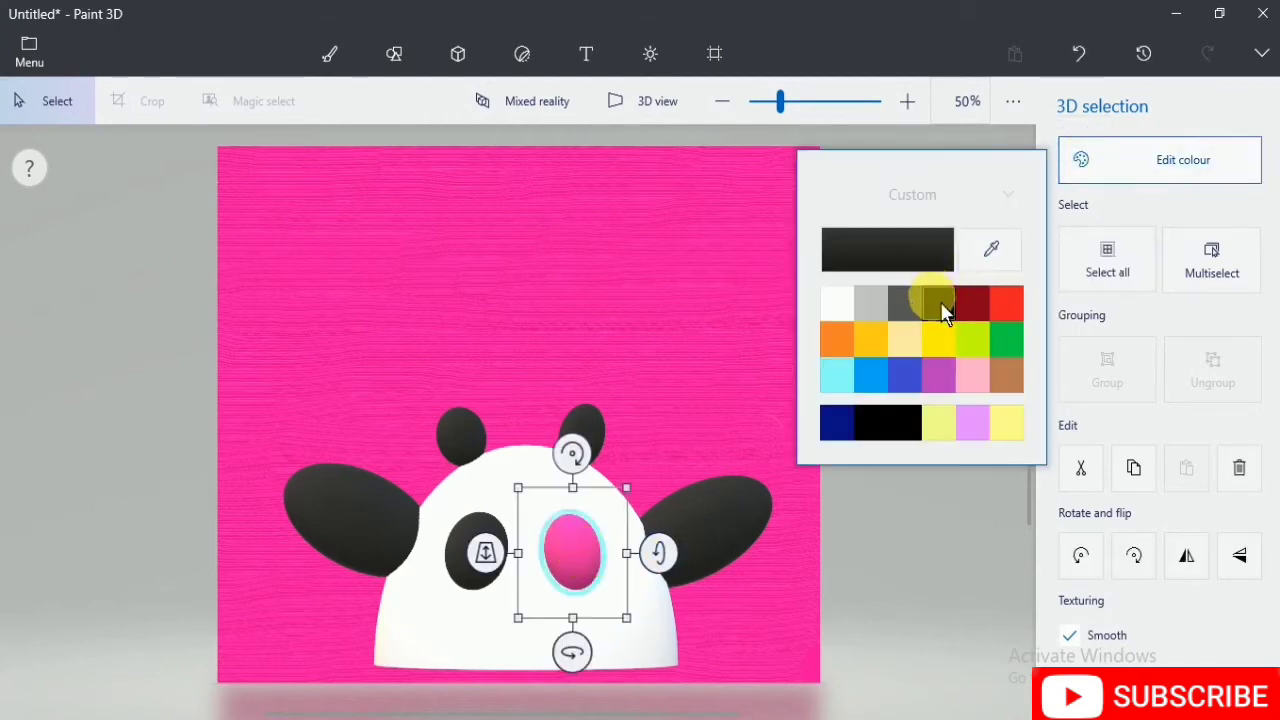
left_click(929, 292)
left_click(891, 598)
Step: Draw a small 2D heart between and below the eye patches and rotate it upside down
left_click(394, 53)
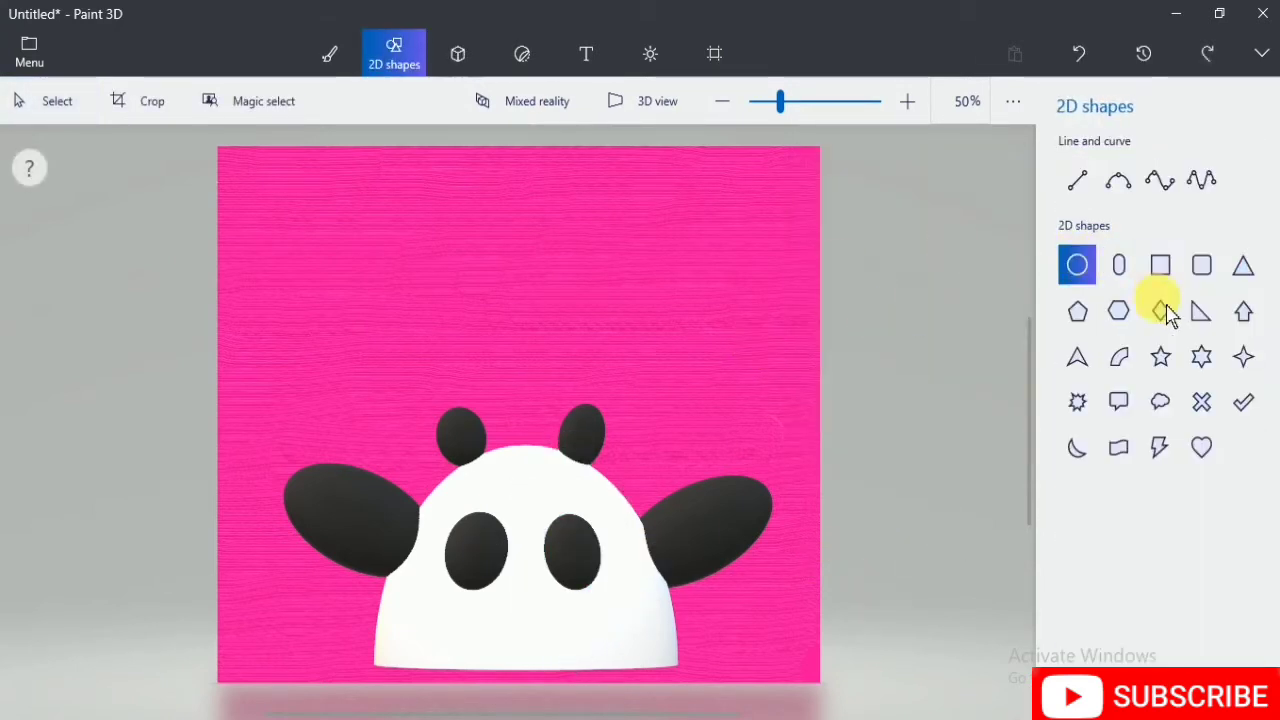
left_click(1201, 452)
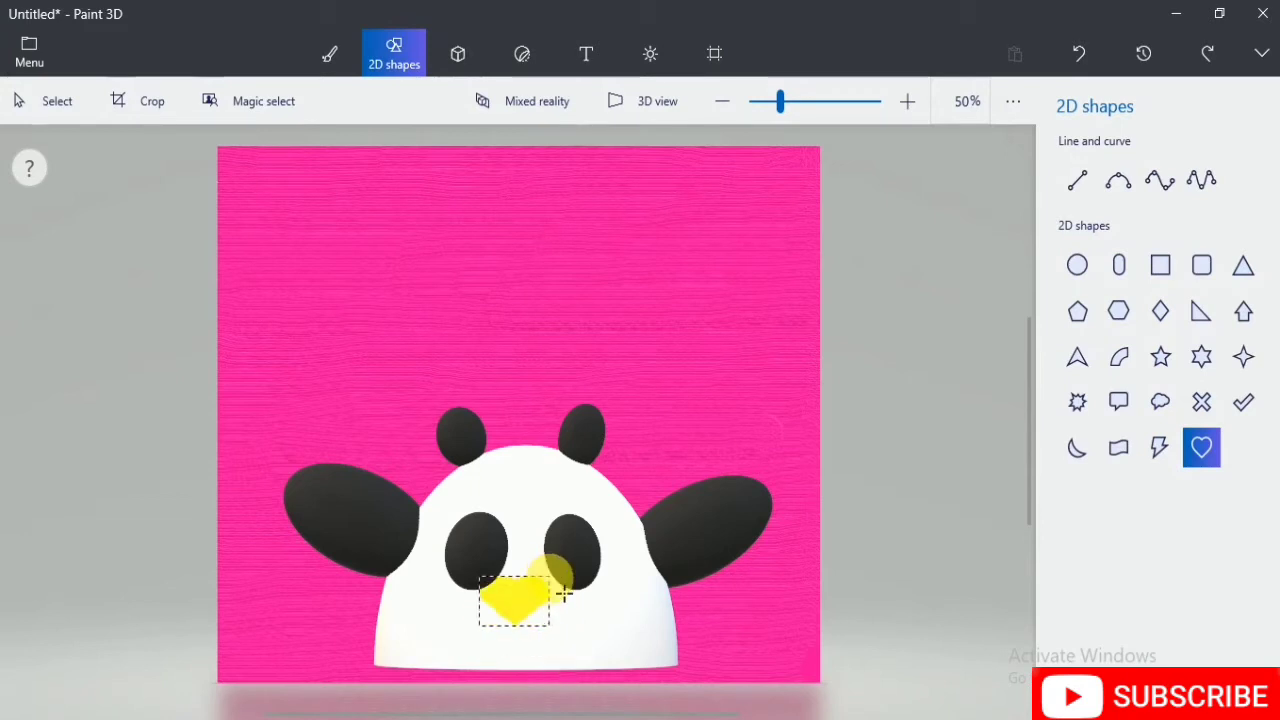
left_click_drag(575, 592, 576, 594)
left_click_drag(519, 523, 549, 655)
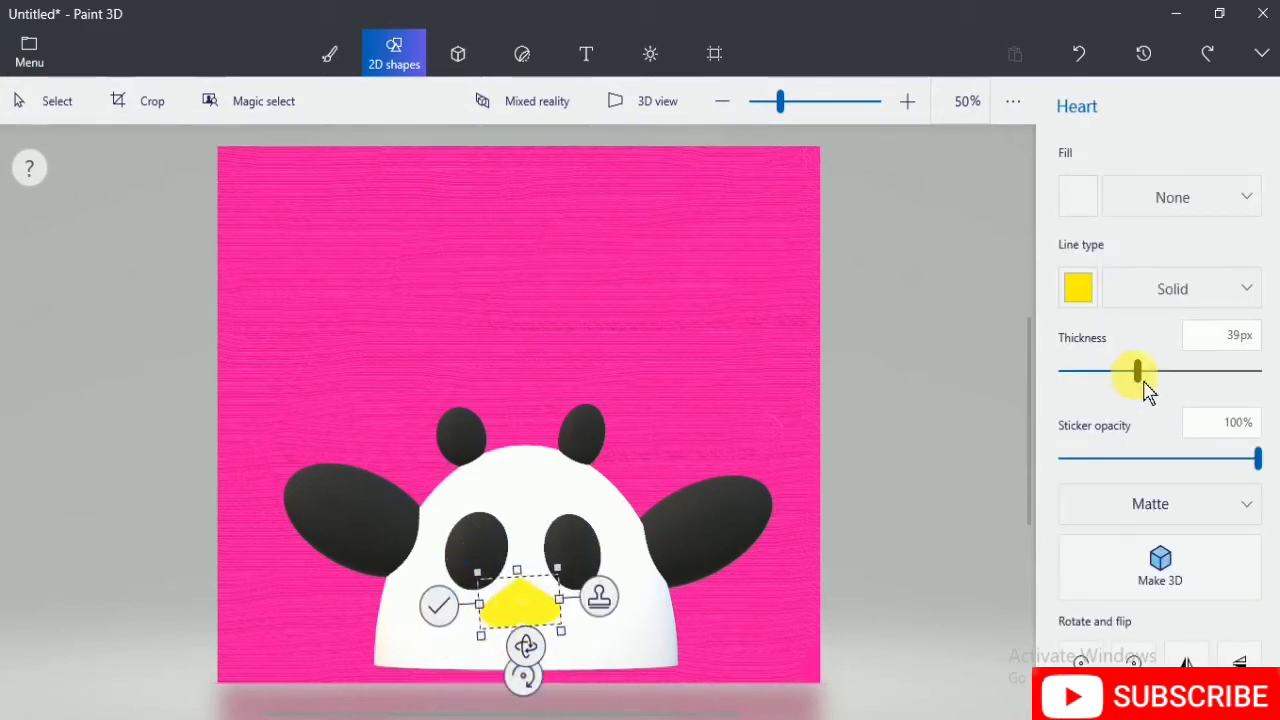
Step: Give the inverted heart a black outline 16 px thick, nudge it into place below the eyes and commit it
left_click_drag(1144, 381, 1062, 378)
left_click(1078, 288)
left_click(1094, 360)
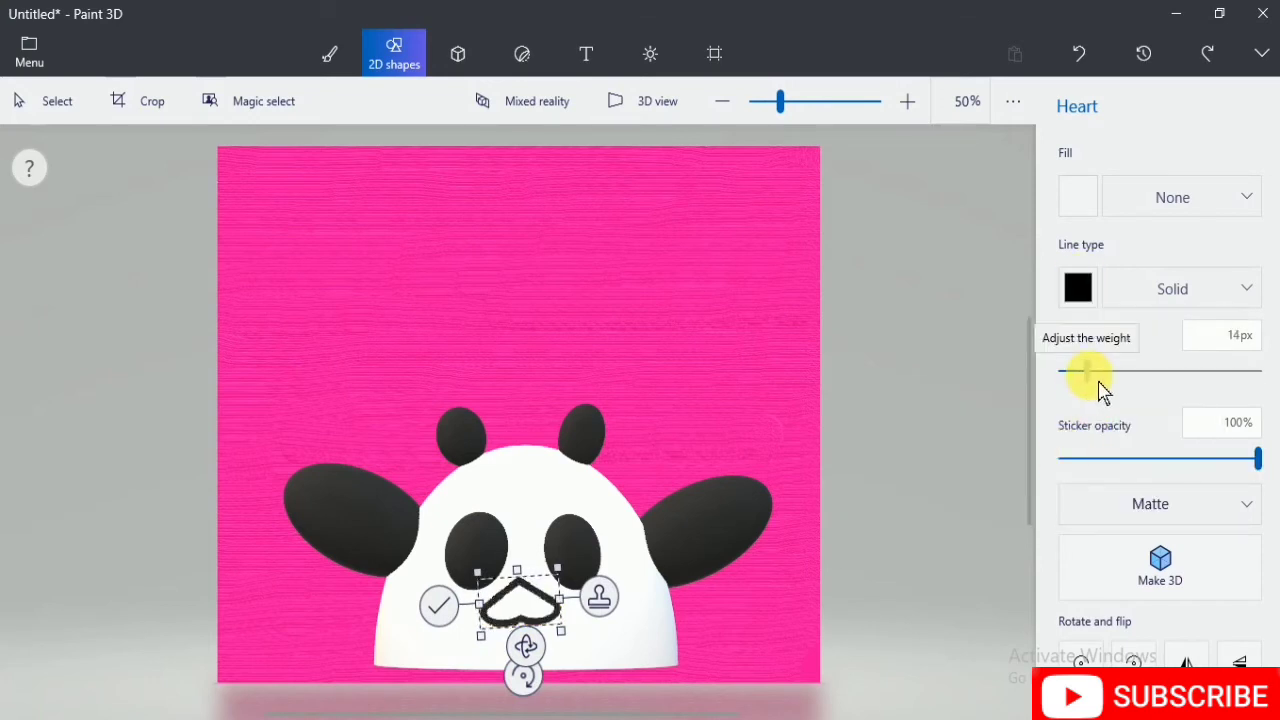
left_click_drag(527, 611, 530, 609)
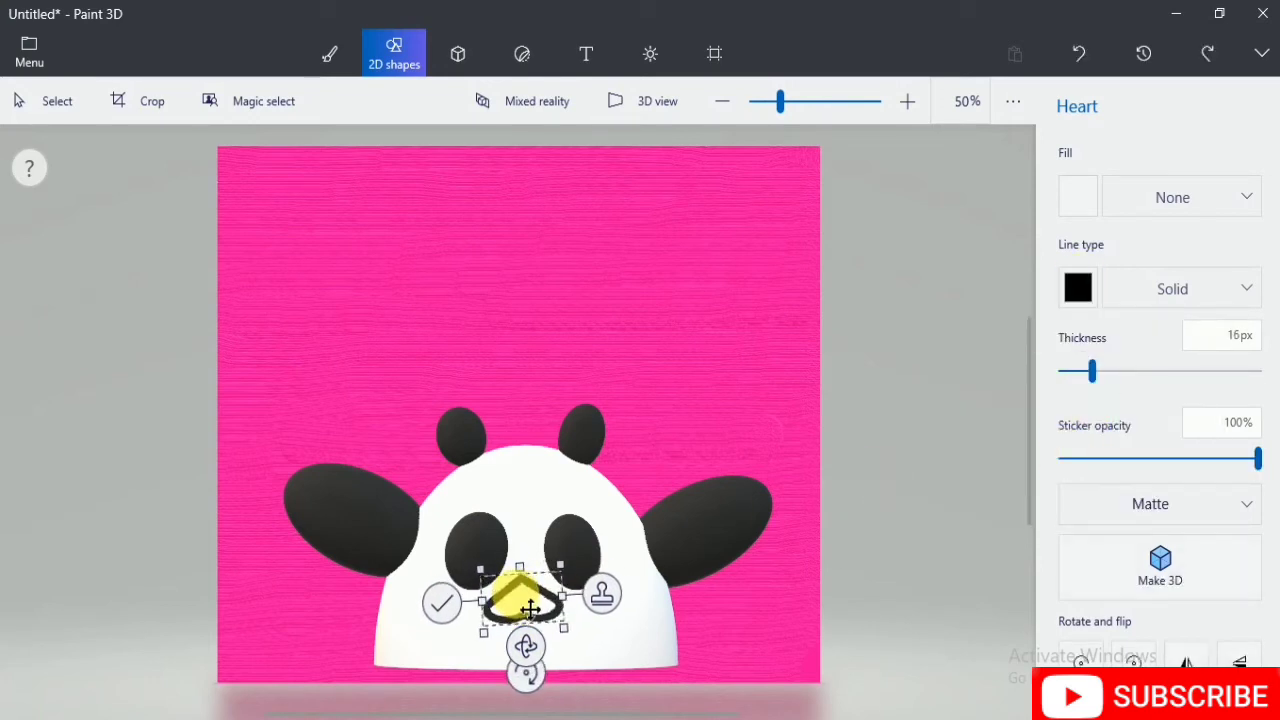
left_click(442, 606)
Step: Erase the upper part of the heart outline with a 25 px eraser, leaving only the curved mouth line
left_click(329, 55)
left_click_drag(1080, 317, 1133, 317)
scroll(542, 625, "up", 2)
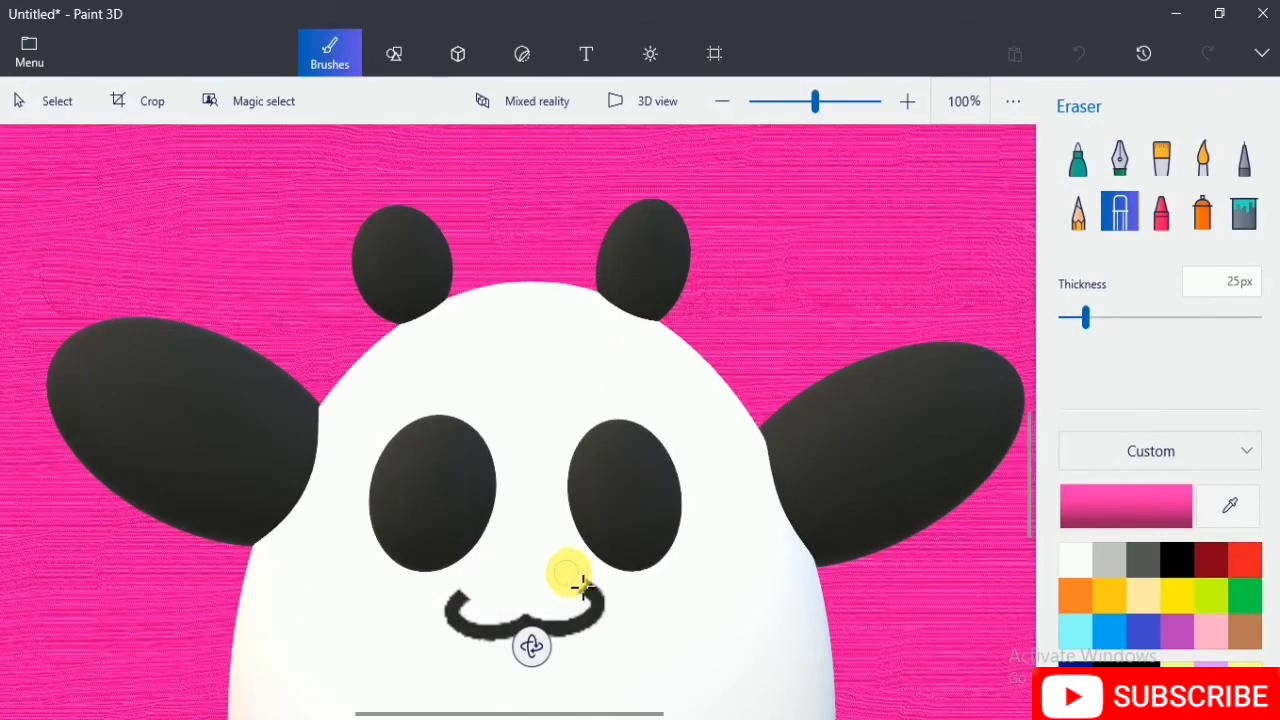
scroll(516, 552, "down", 2)
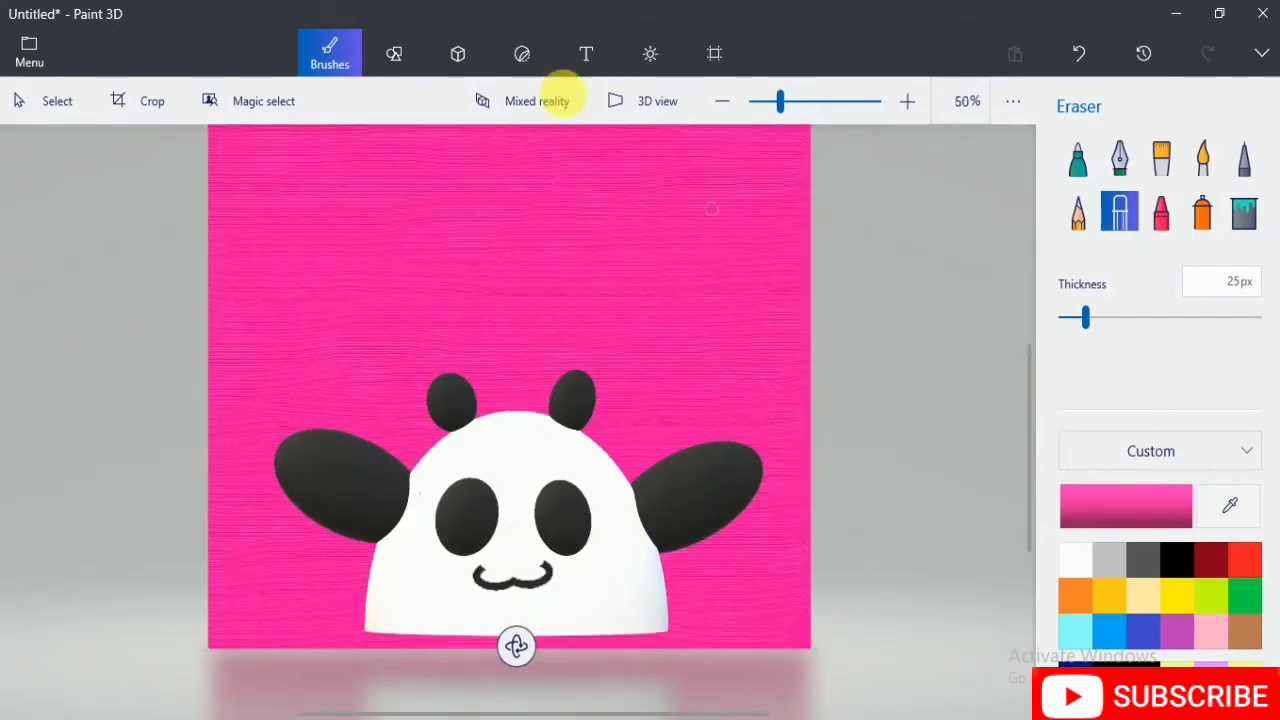
Step: Place a small Owl eye sticker on each of the two black eye patches
left_click(522, 55)
left_click(1092, 182)
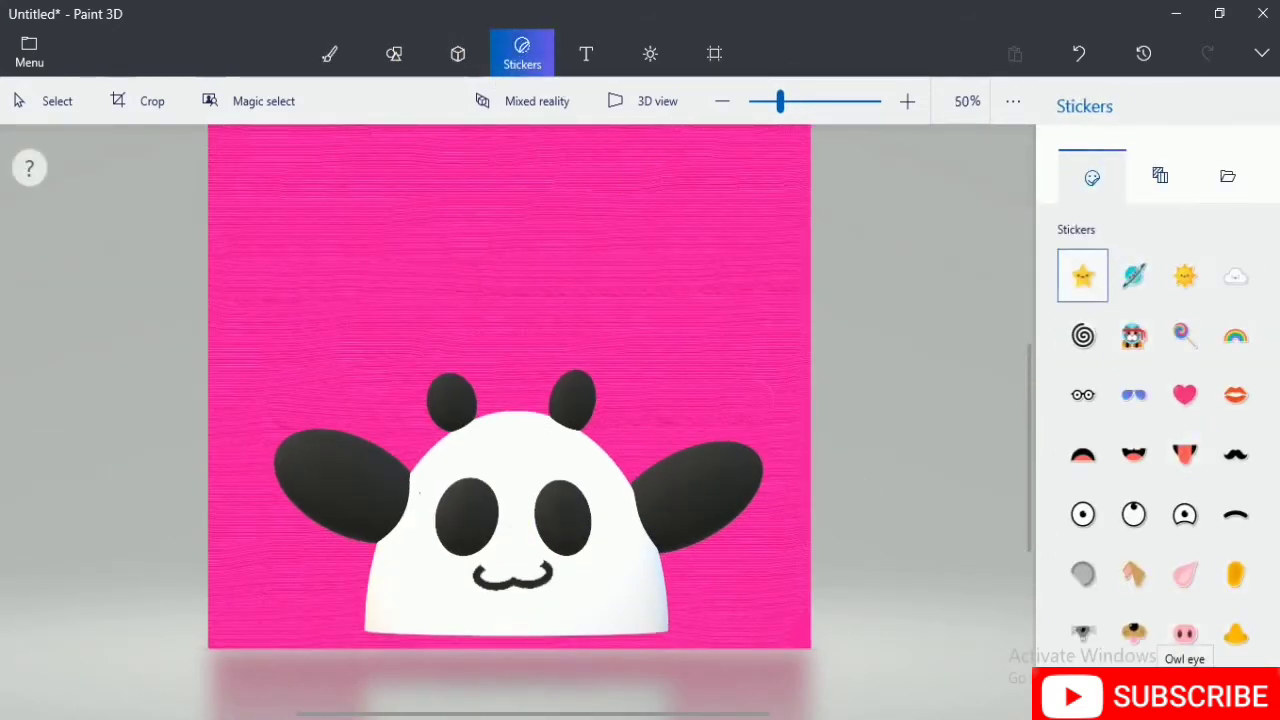
left_click_drag(494, 543, 575, 537)
left_click(402, 526)
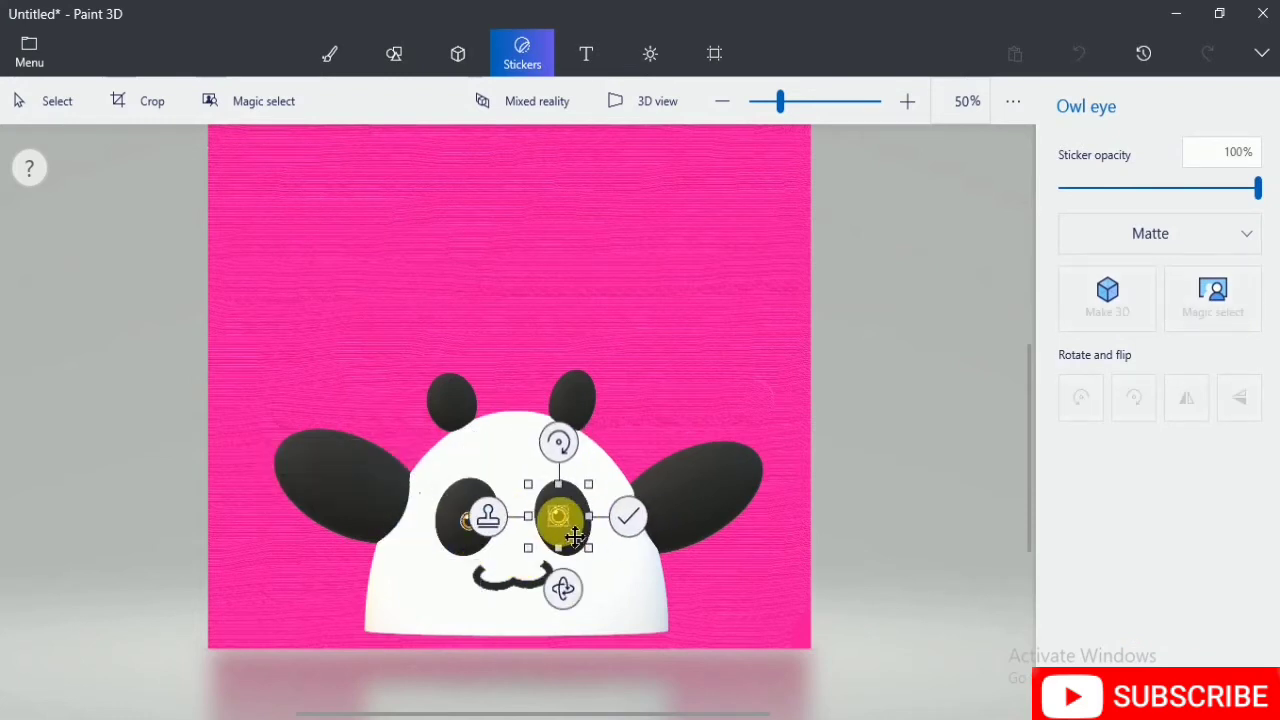
left_click(748, 612)
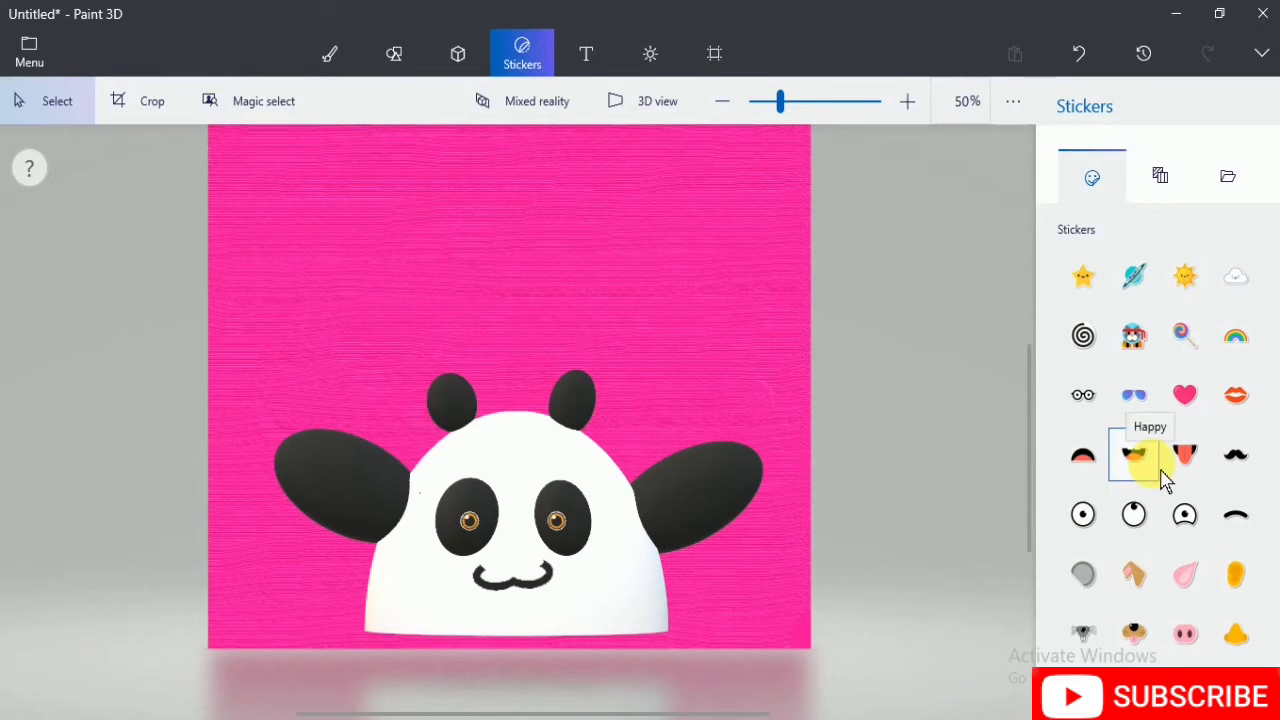
Step: Add a tall 3D sphere as a balloon above the panda's right-hand arm and recolour it yellow
left_click(458, 50)
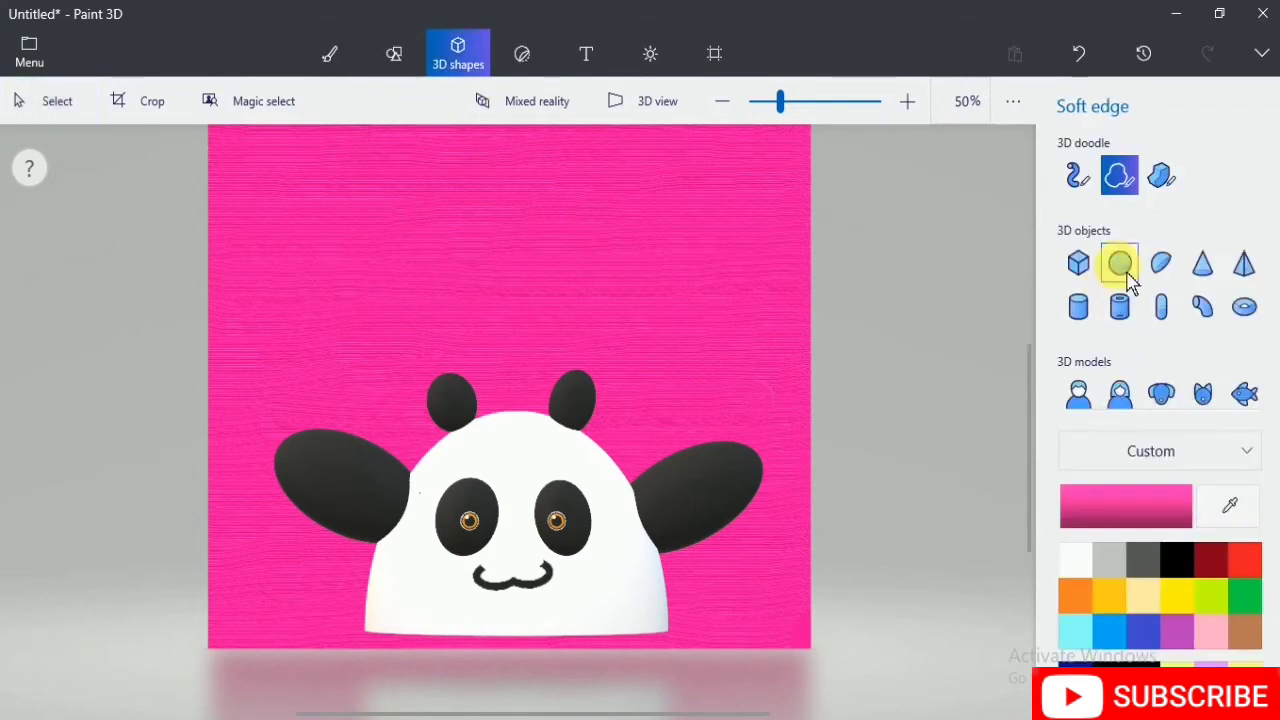
left_click(1119, 263)
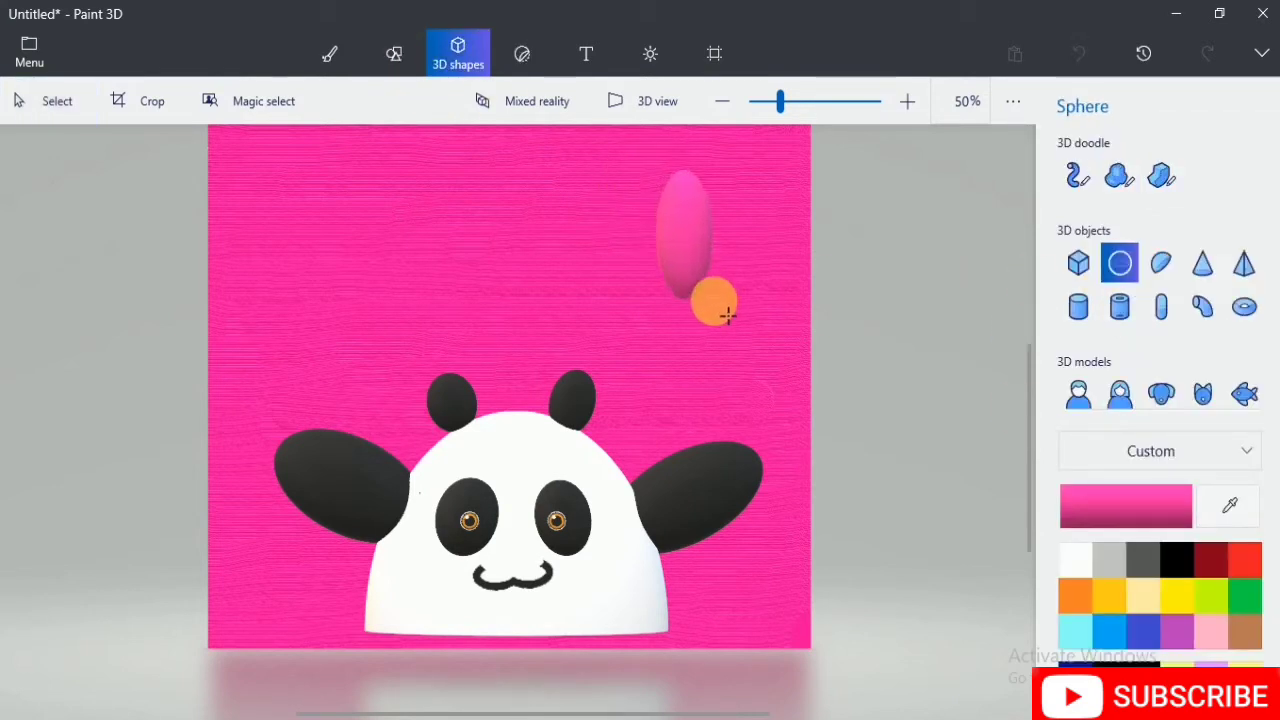
left_click(1088, 168)
left_click(945, 340)
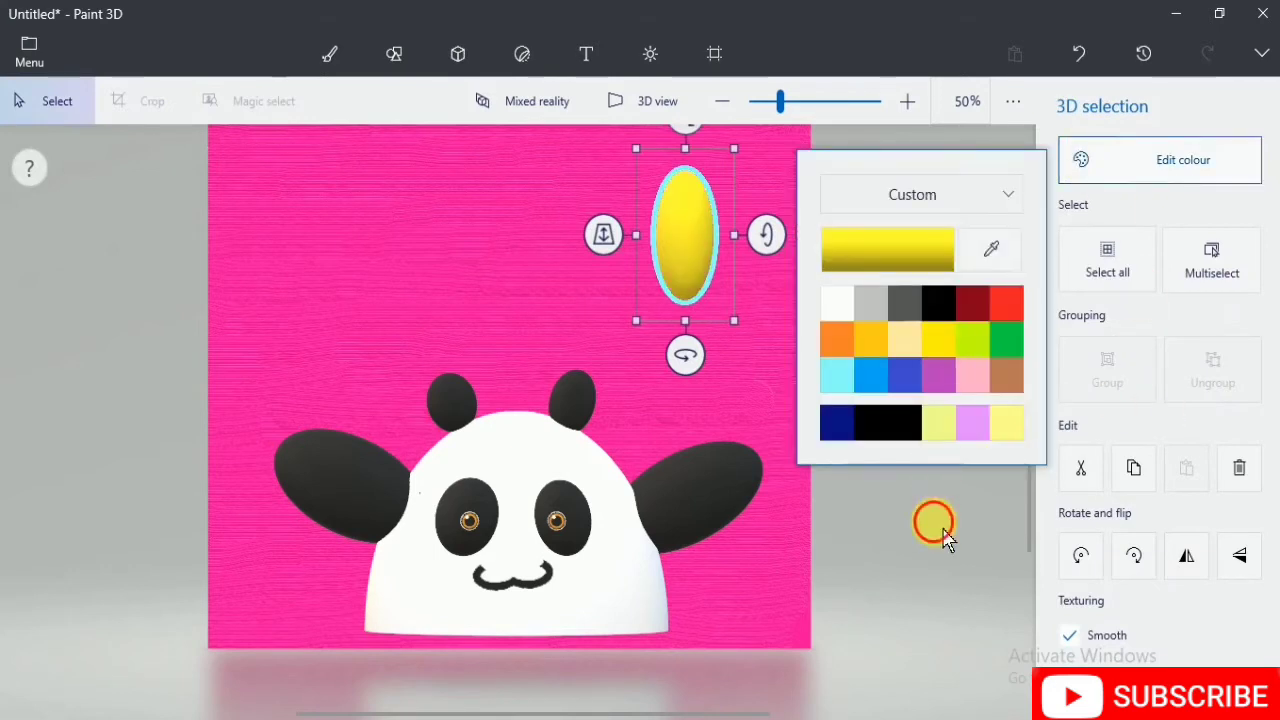
left_click(934, 523)
Step: Add a small 3D hemisphere at the base of the yellow balloon as its knot, recolour it yellow and adjust its position
left_click(708, 343)
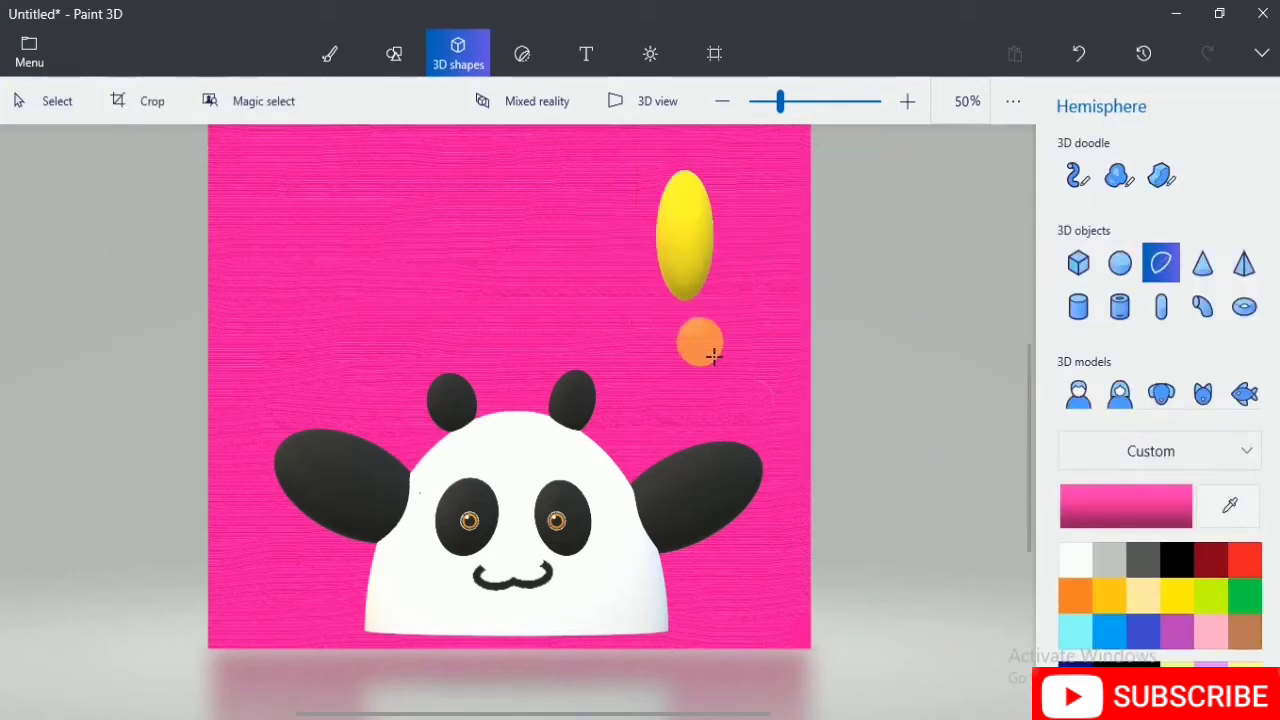
left_click_drag(714, 357, 702, 326)
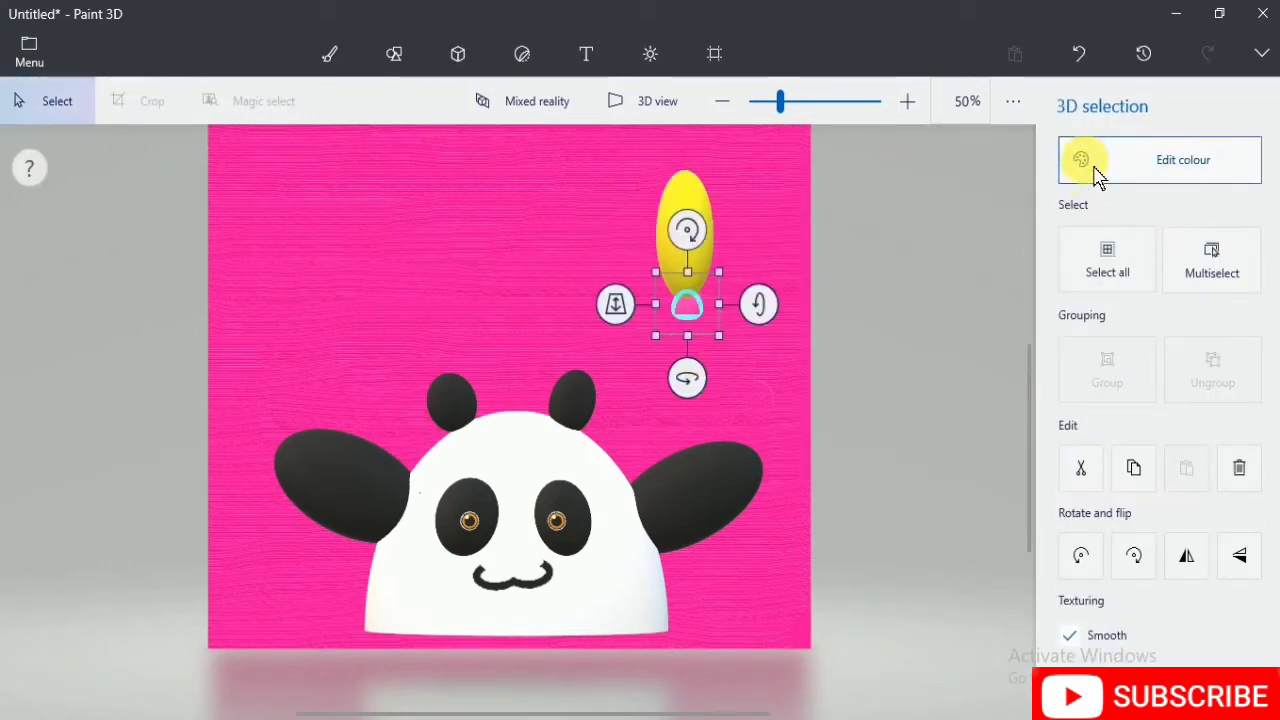
left_click(1183, 163)
left_click(906, 360)
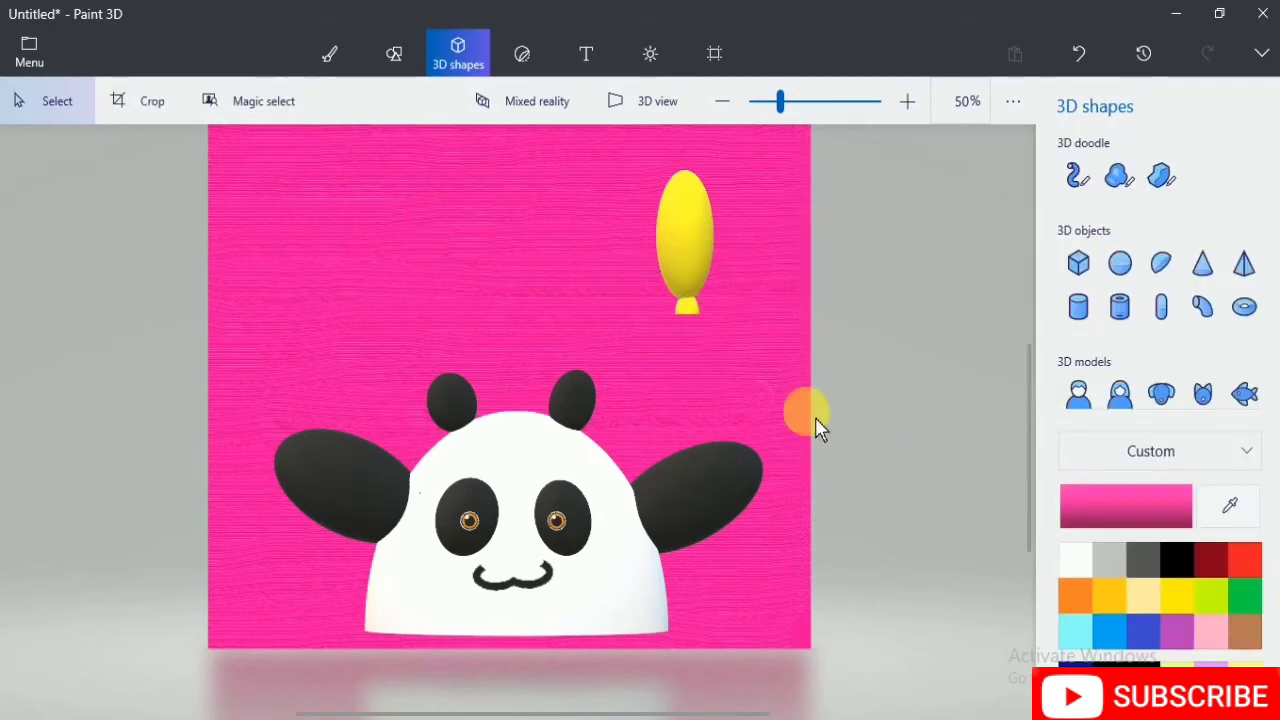
left_click(699, 312)
left_click(938, 415)
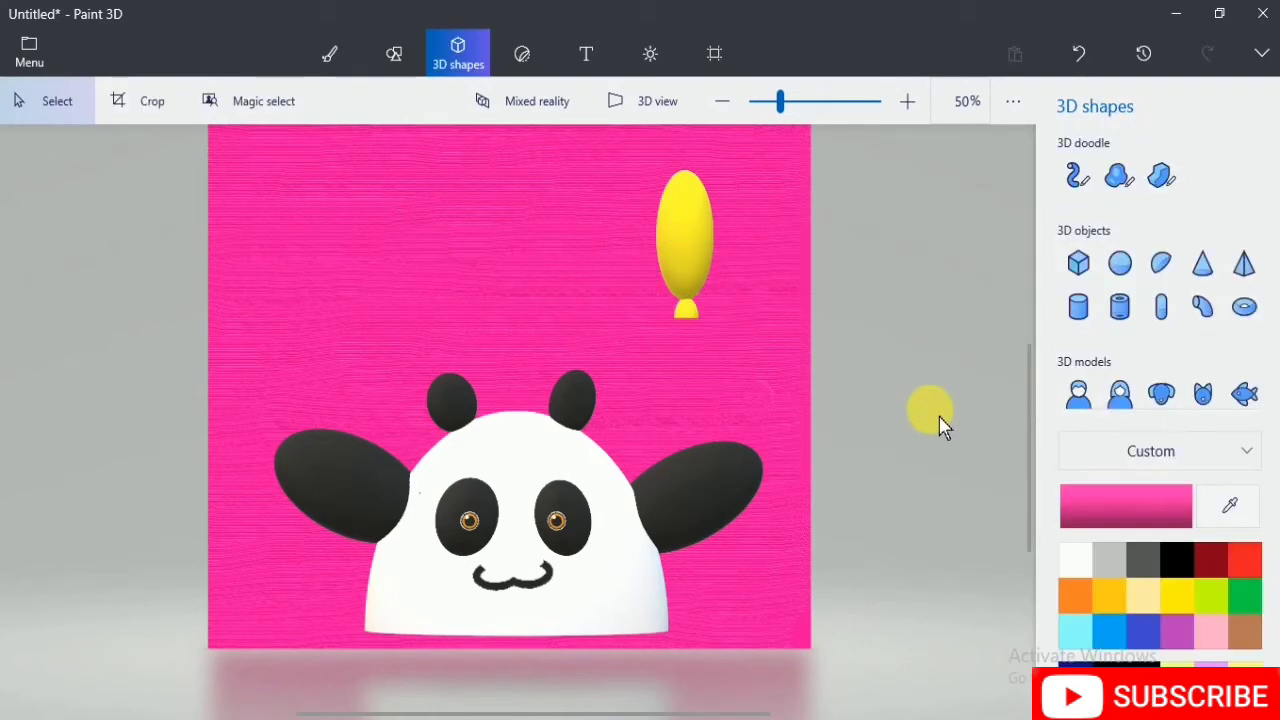
Step: Add a smaller upright 3D sphere to the lower right of the yellow balloon and recolour it red
left_click(1120, 263)
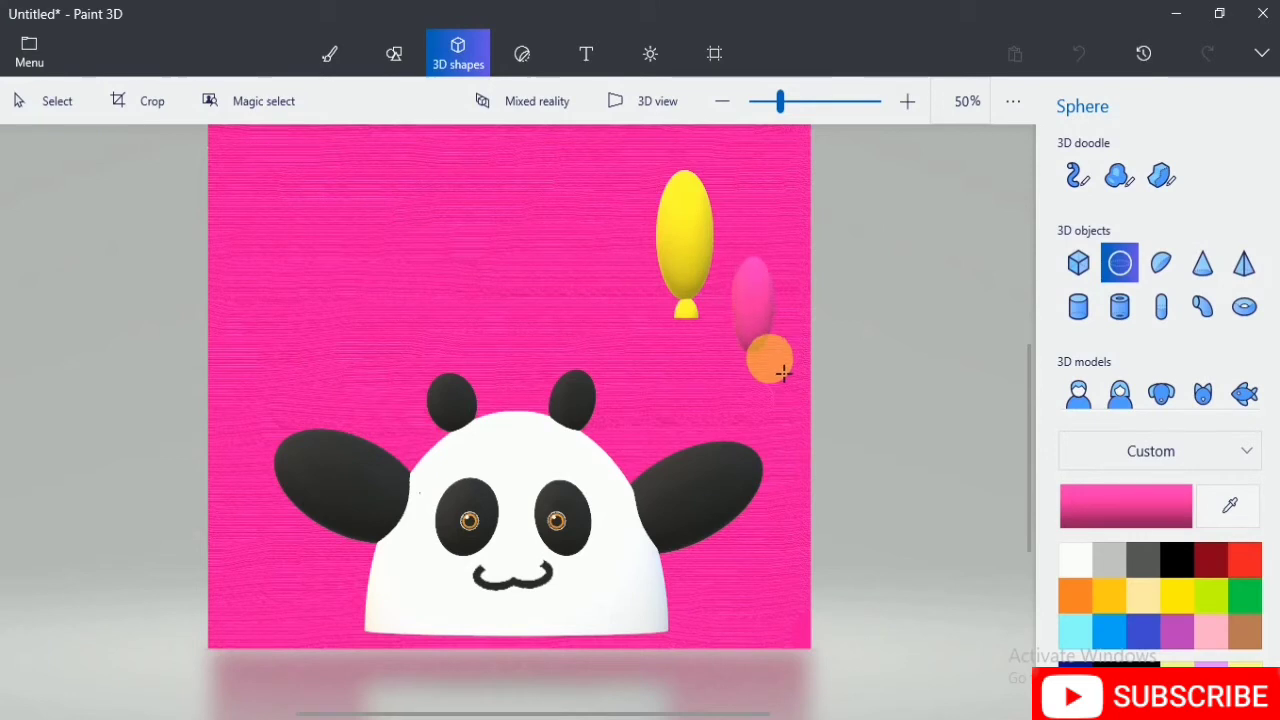
left_click(1086, 163)
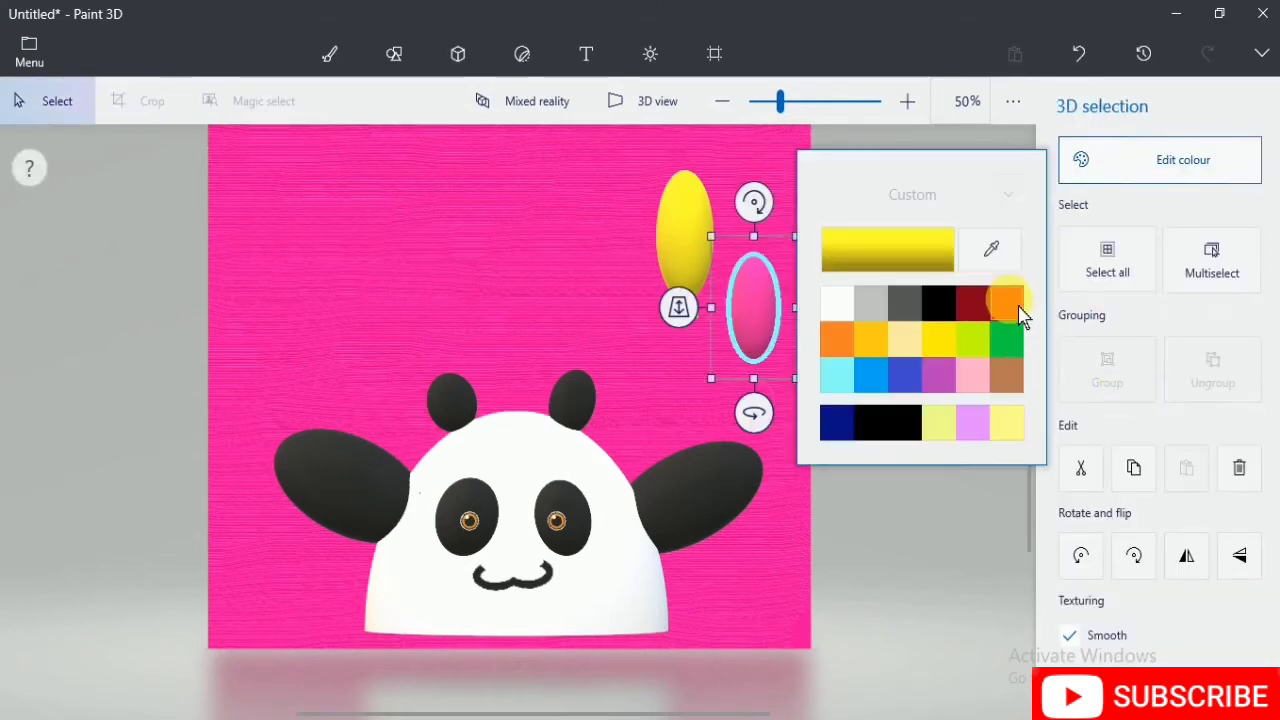
left_click(1008, 297)
left_click(942, 532)
Step: Add a small 3D hemisphere at the base of the red balloon as its knot, recolour it red and adjust its position
left_click(1161, 263)
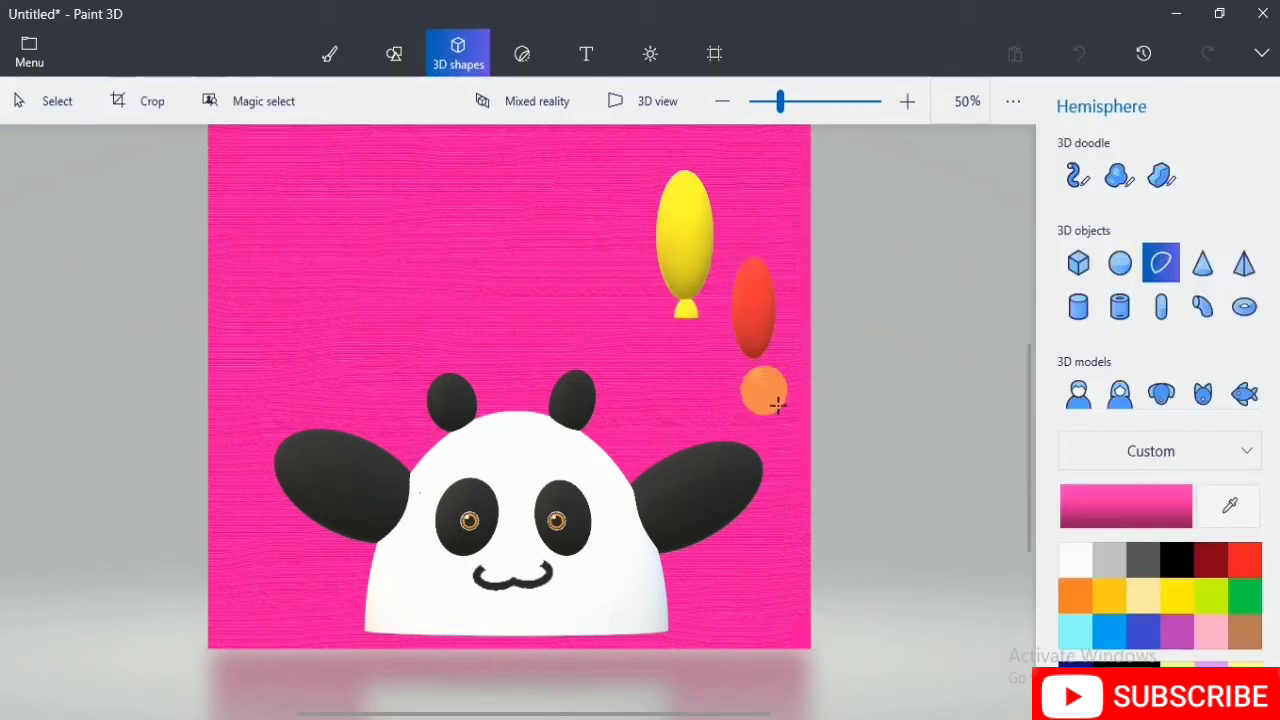
left_click(764, 385)
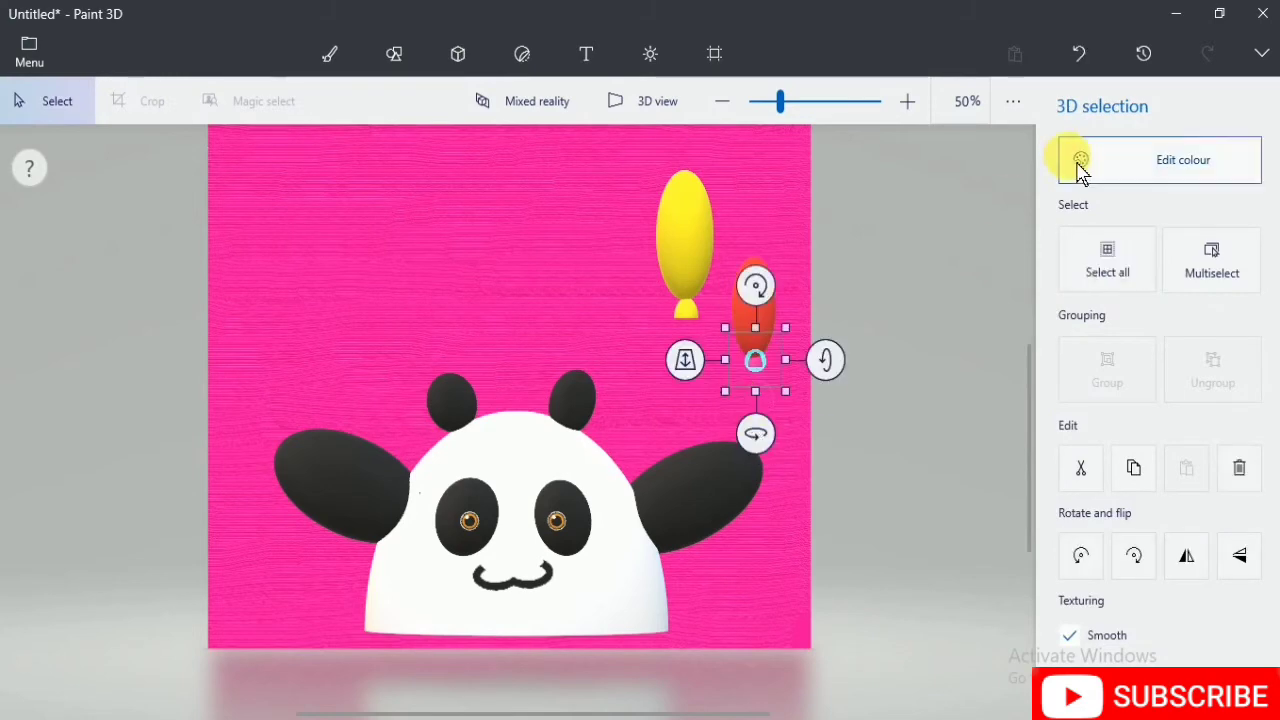
left_click(1077, 165)
left_click(926, 532)
left_click(764, 363)
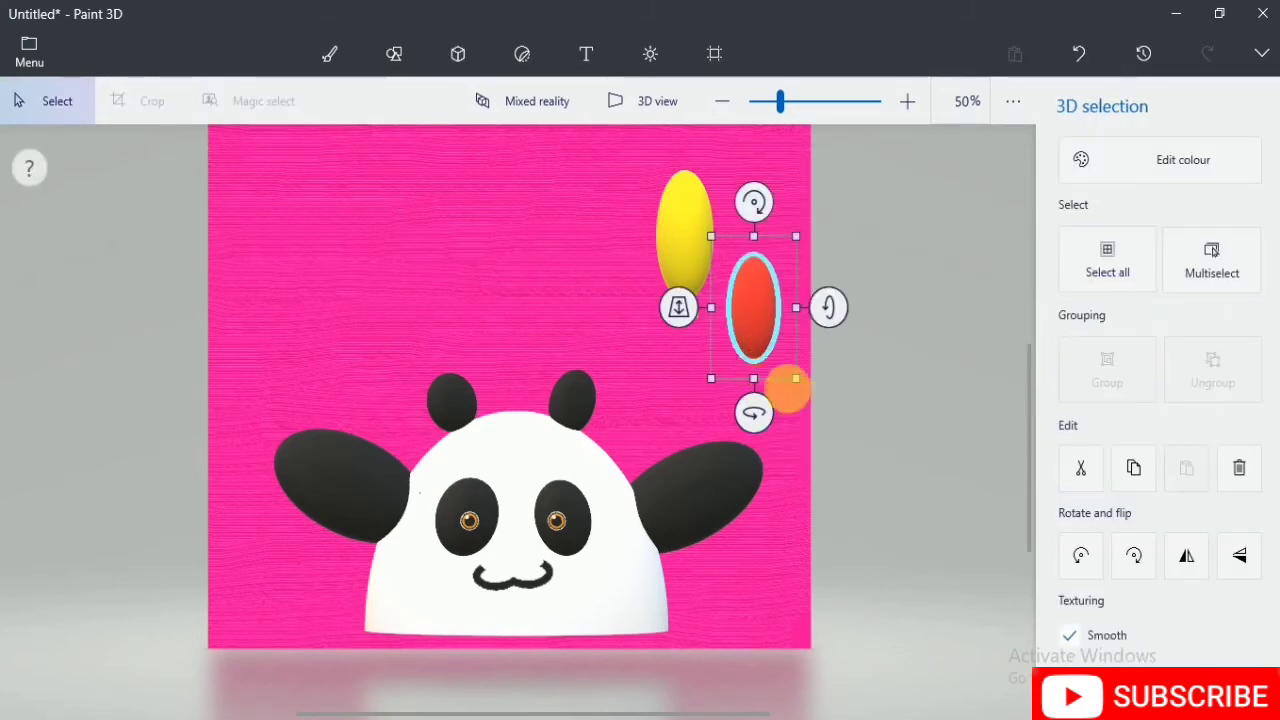
left_click(872, 456)
left_click(766, 369)
mouse_move(766, 369)
left_mouse_down()
mouse_move(794, 408)
mouse_move(766, 372)
mouse_move(766, 384)
left_mouse_up()
left_click(763, 385)
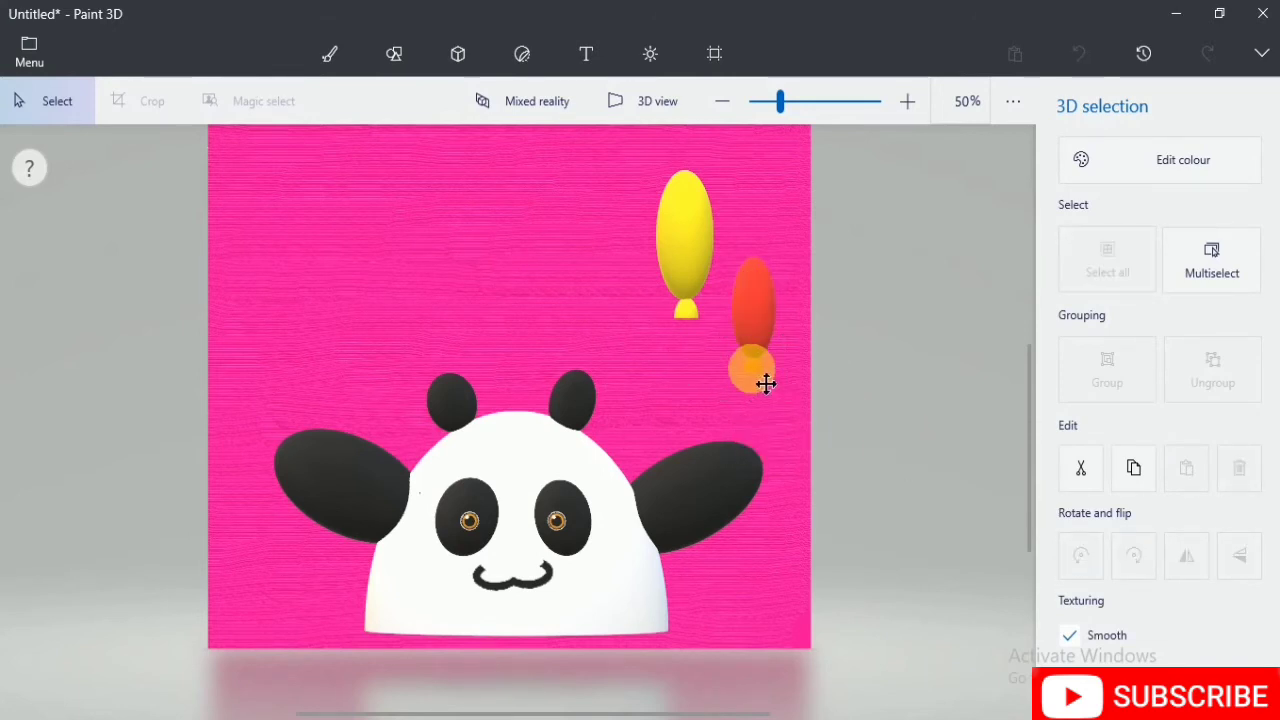
Step: Fill the red balloon and its knot with blue
left_click(458, 54)
left_click(330, 54)
left_click(1247, 214)
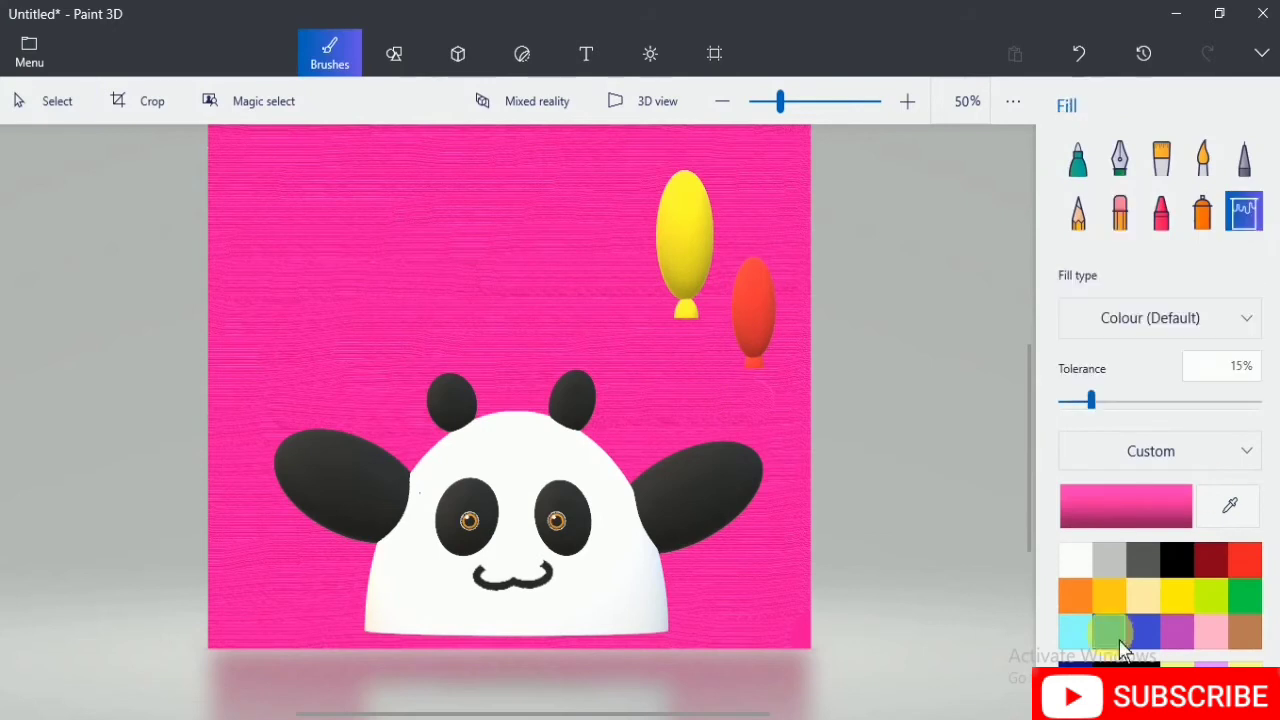
left_click(1115, 634)
left_click(764, 314)
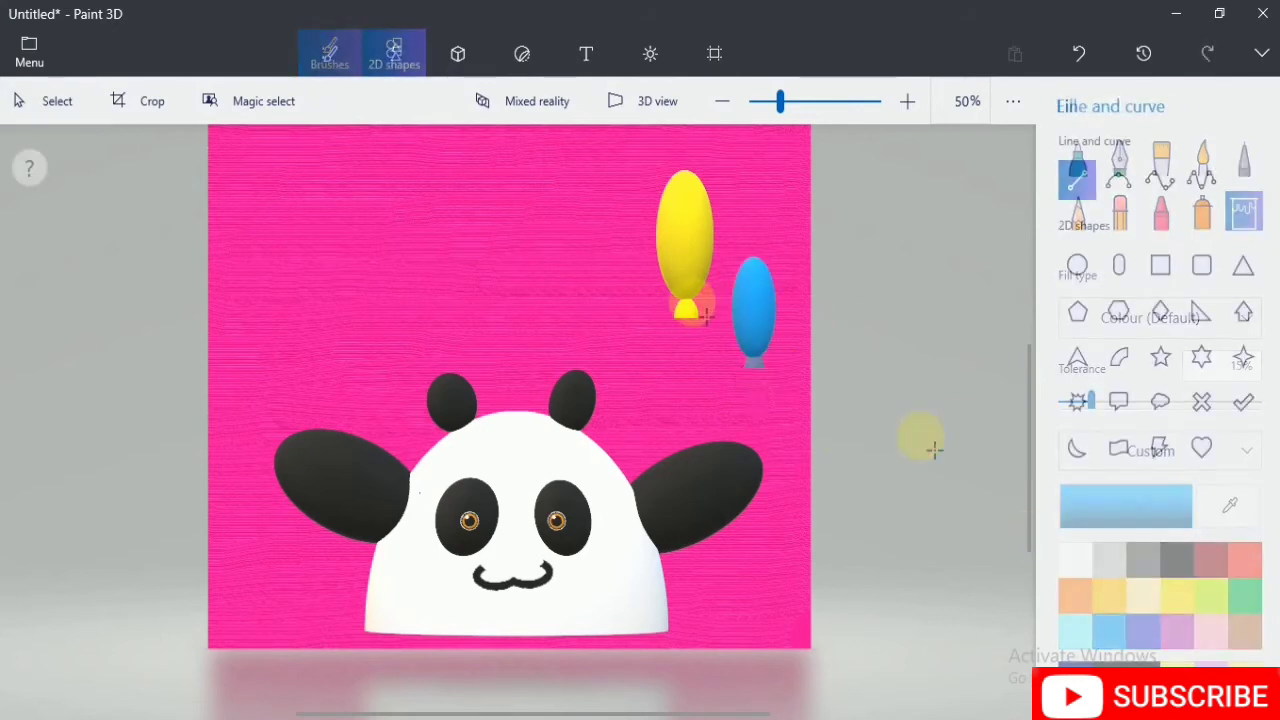
Step: Draw two straight black strings 16 px thick connecting the yellow and blue balloons to the panda's right-hand arm
left_click_drag(699, 320, 708, 503)
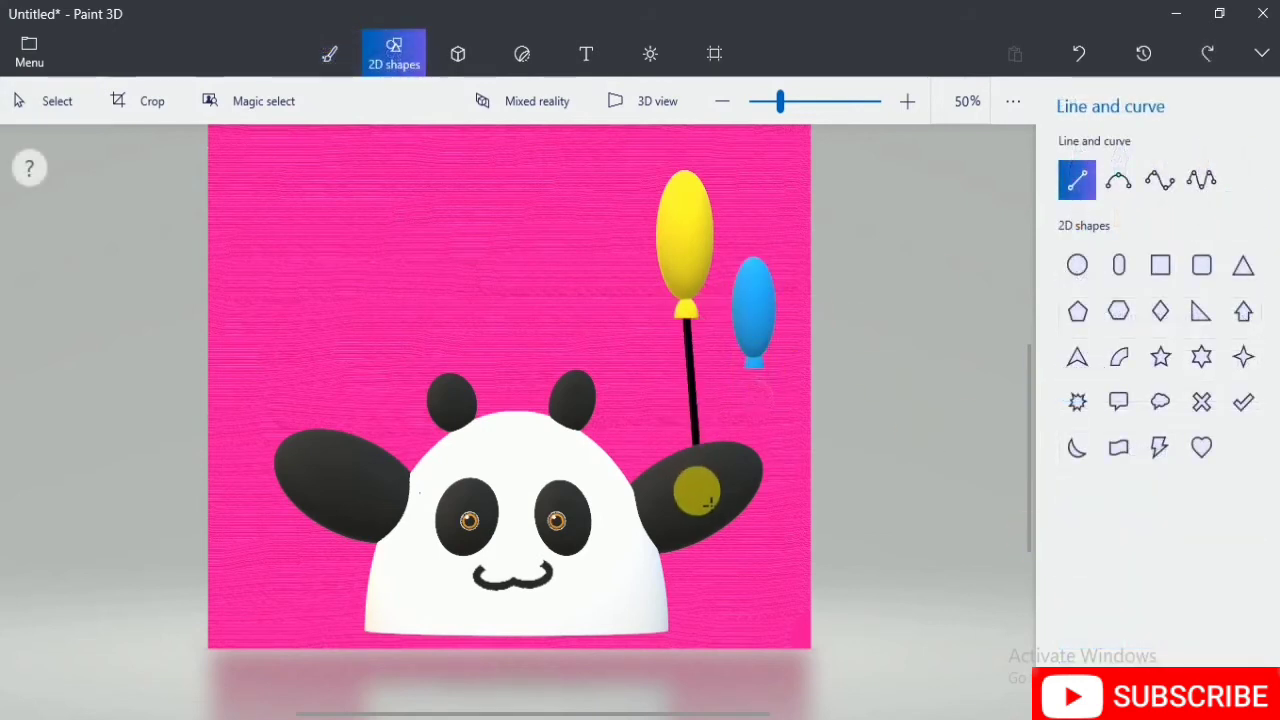
left_click(773, 398)
left_click(1077, 179)
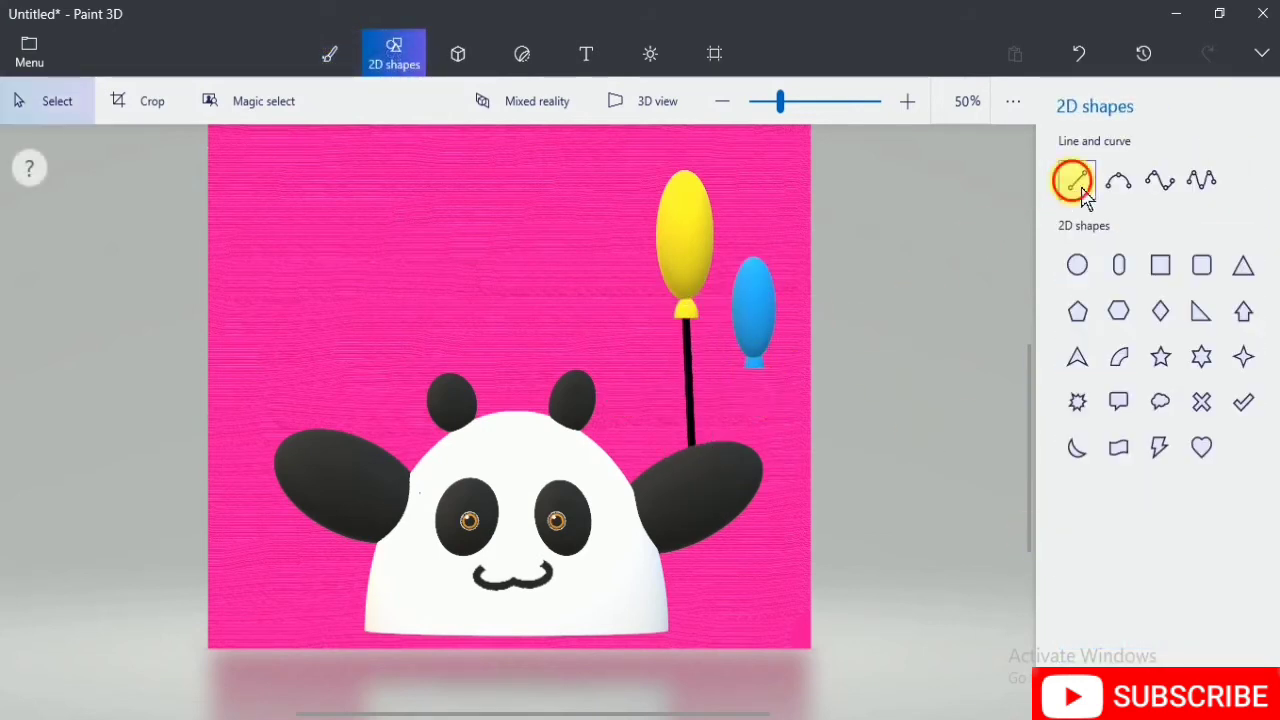
left_click_drag(703, 445, 760, 368)
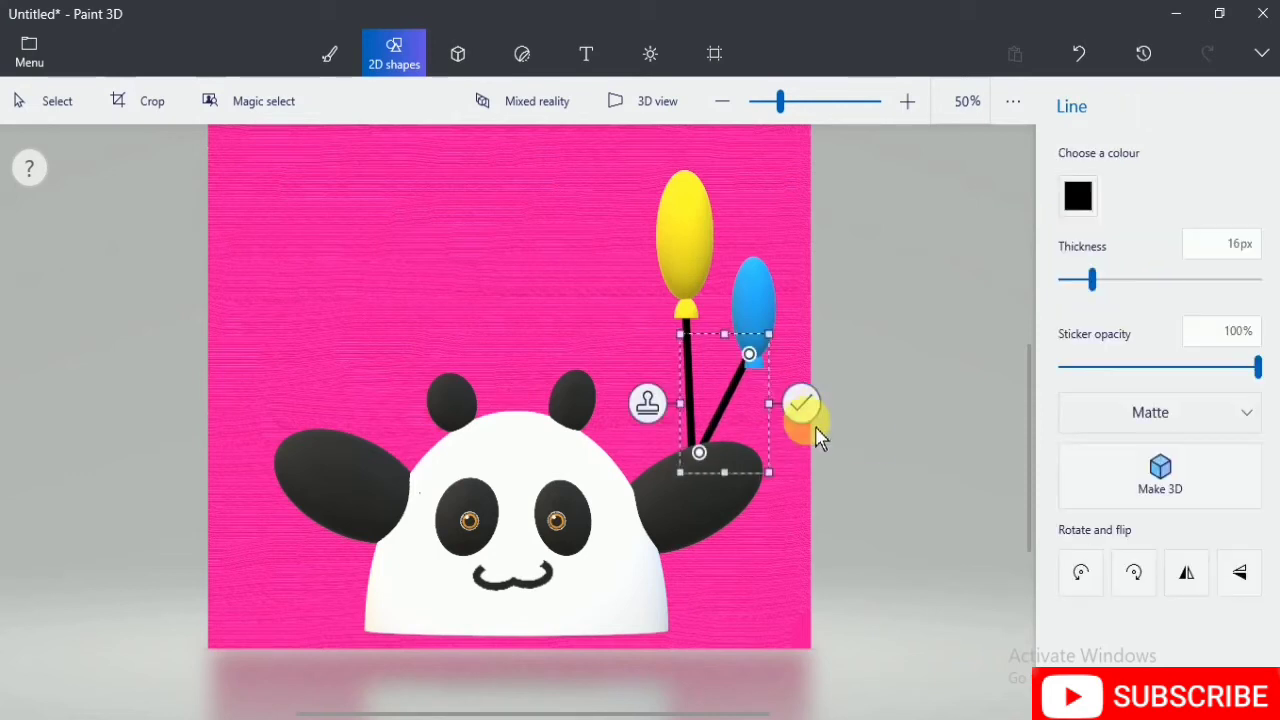
left_click(943, 470)
Step: Tilt the blue balloon clockwise to follow its slanted string, rotate its knot and adjust the balloon's placement
left_click_drag(778, 208, 768, 318)
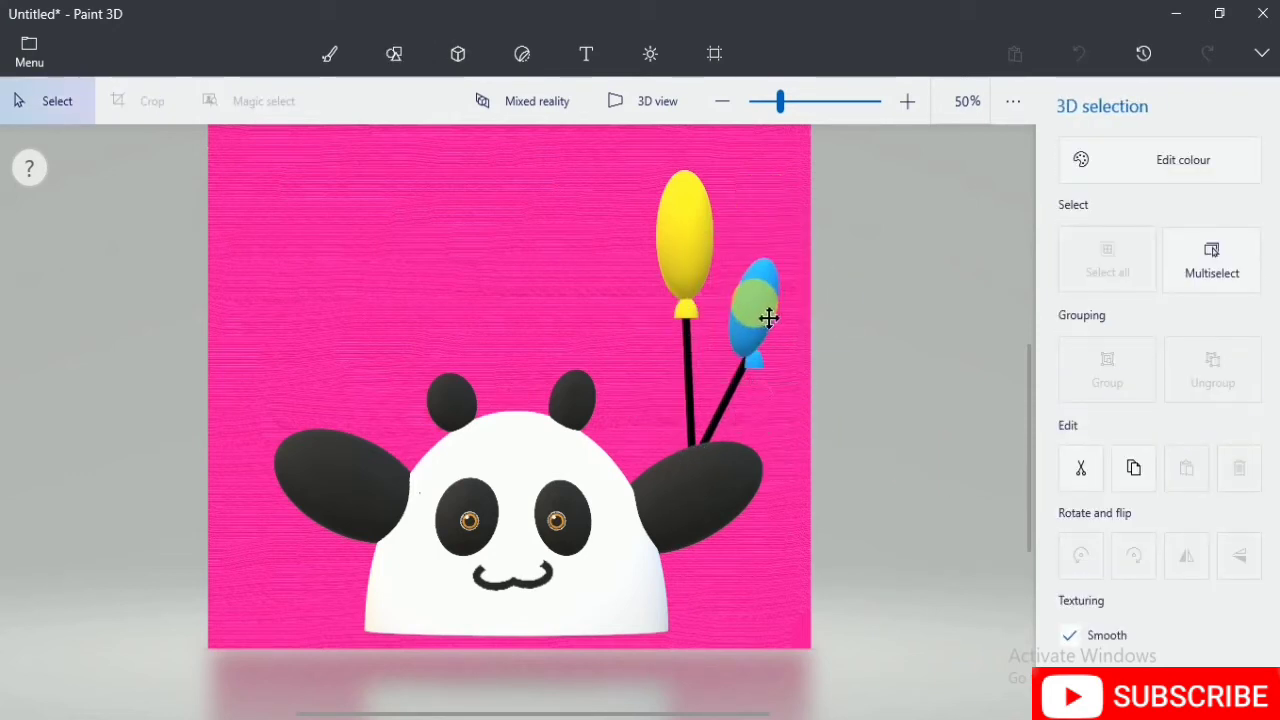
left_click(840, 410)
left_click(760, 364)
left_click_drag(832, 358, 823, 386)
left_click_drag(753, 302, 764, 326)
mouse_move(832, 376)
left_mouse_down()
mouse_move(840, 394)
mouse_move(812, 386)
left_mouse_up()
left_click(916, 414)
Step: Delete the blue balloon's knot and fine-tune the balloon's tilt and position at the end of its string
left_click(754, 379)
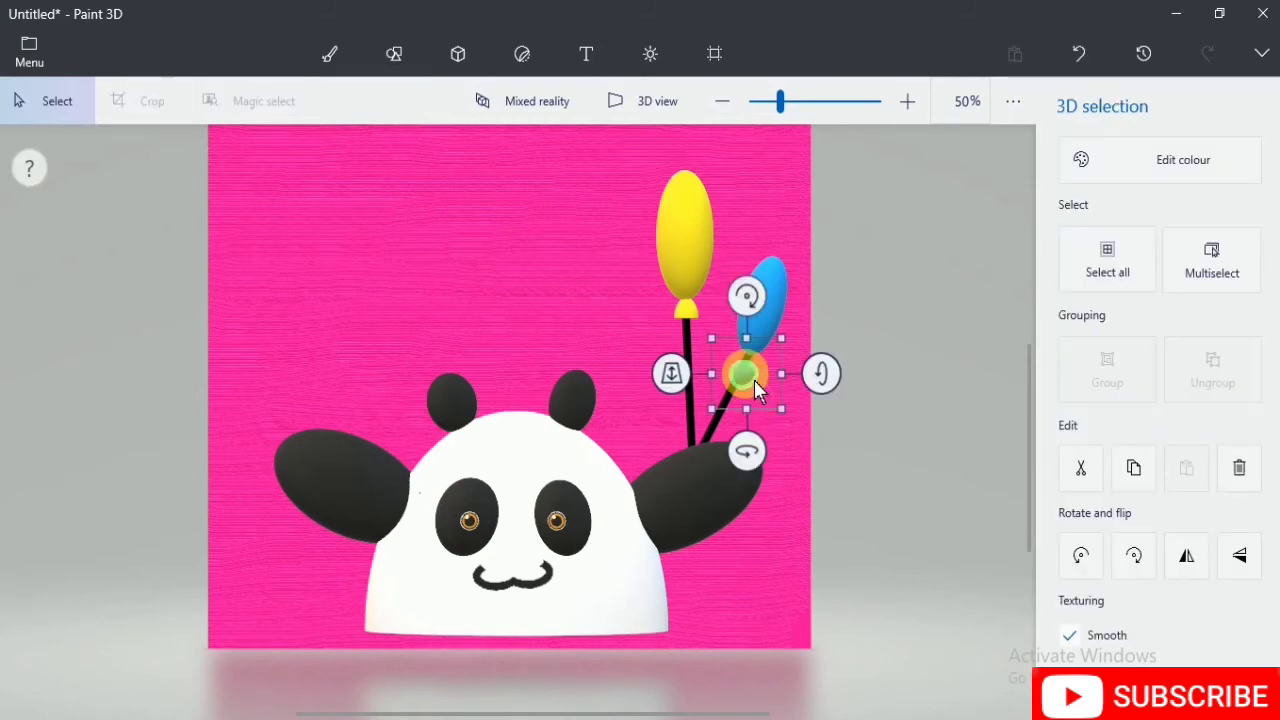
key("Delete")
left_click_drag(770, 308, 785, 291)
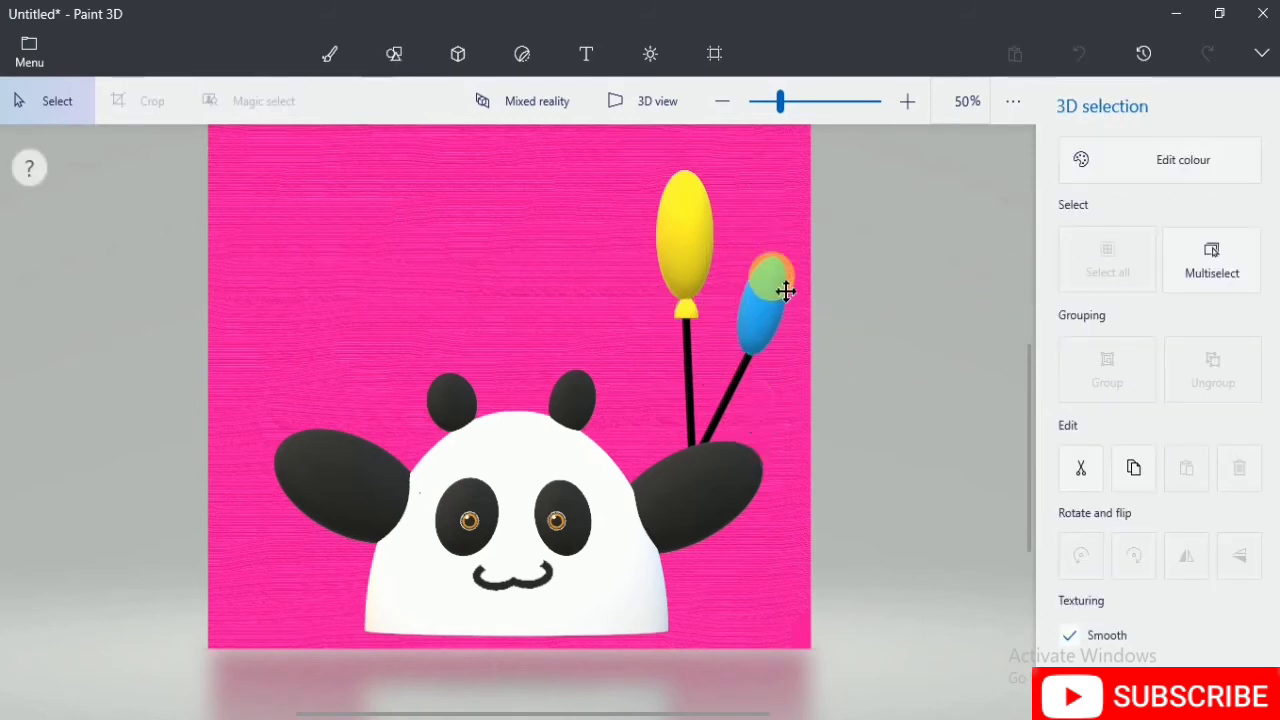
left_click_drag(770, 205, 783, 207)
left_click_drag(766, 330, 769, 334)
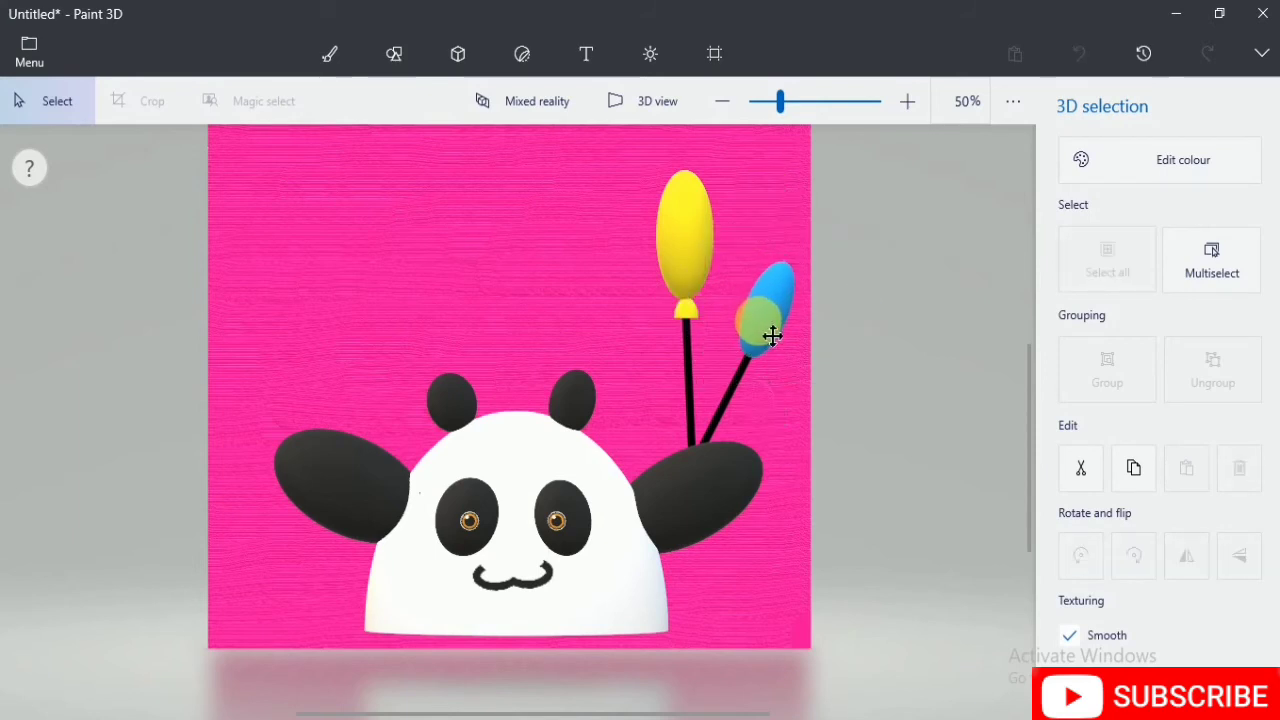
left_click(772, 335)
Step: Add a small blue 3D hemisphere at the base of the tilted blue balloon as its new knot
left_click(394, 53)
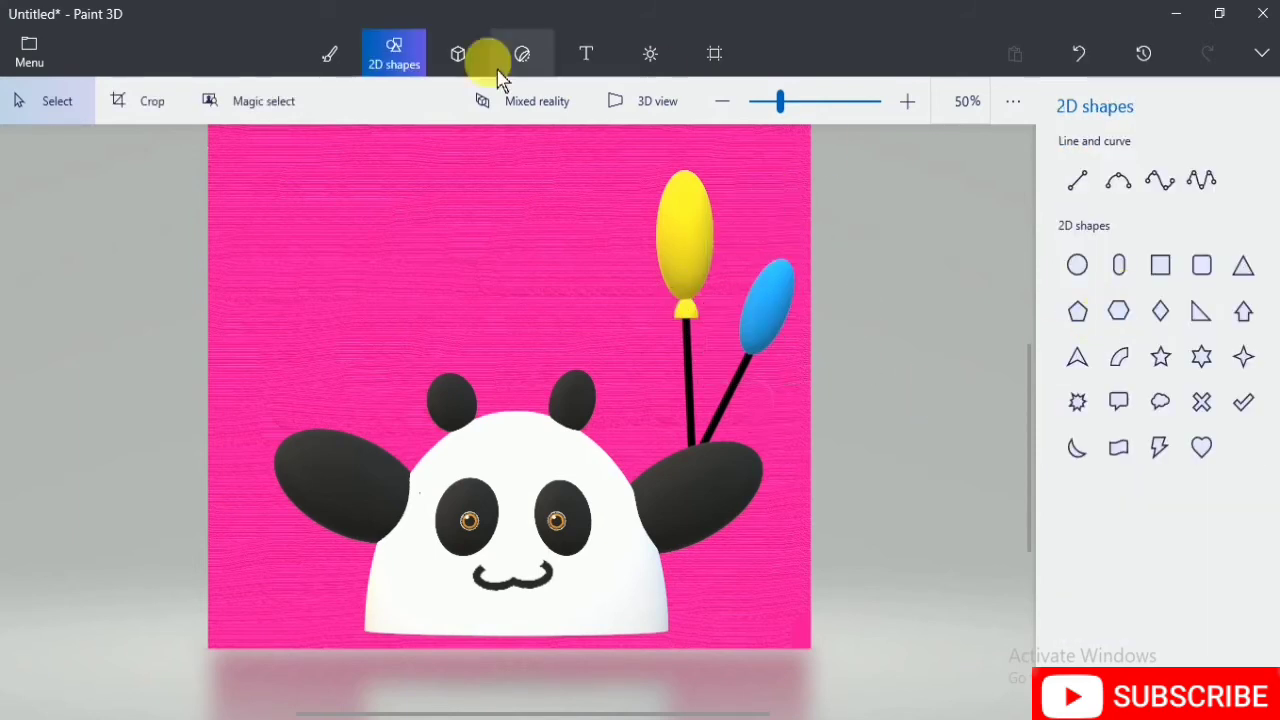
left_click(458, 53)
left_click(1162, 270)
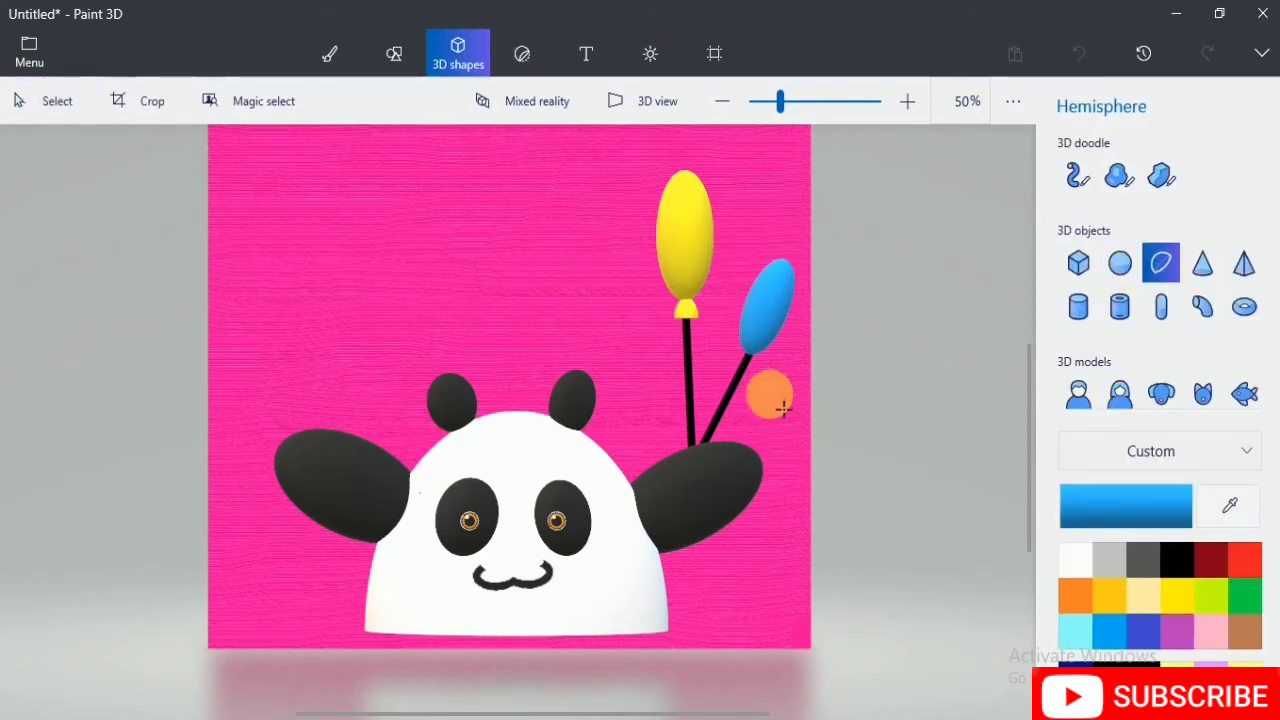
mouse_move(769, 407)
left_mouse_down()
mouse_move(706, 345)
mouse_move(752, 313)
mouse_move(766, 320)
mouse_move(739, 309)
left_mouse_up()
left_click_drag(739, 381, 737, 382)
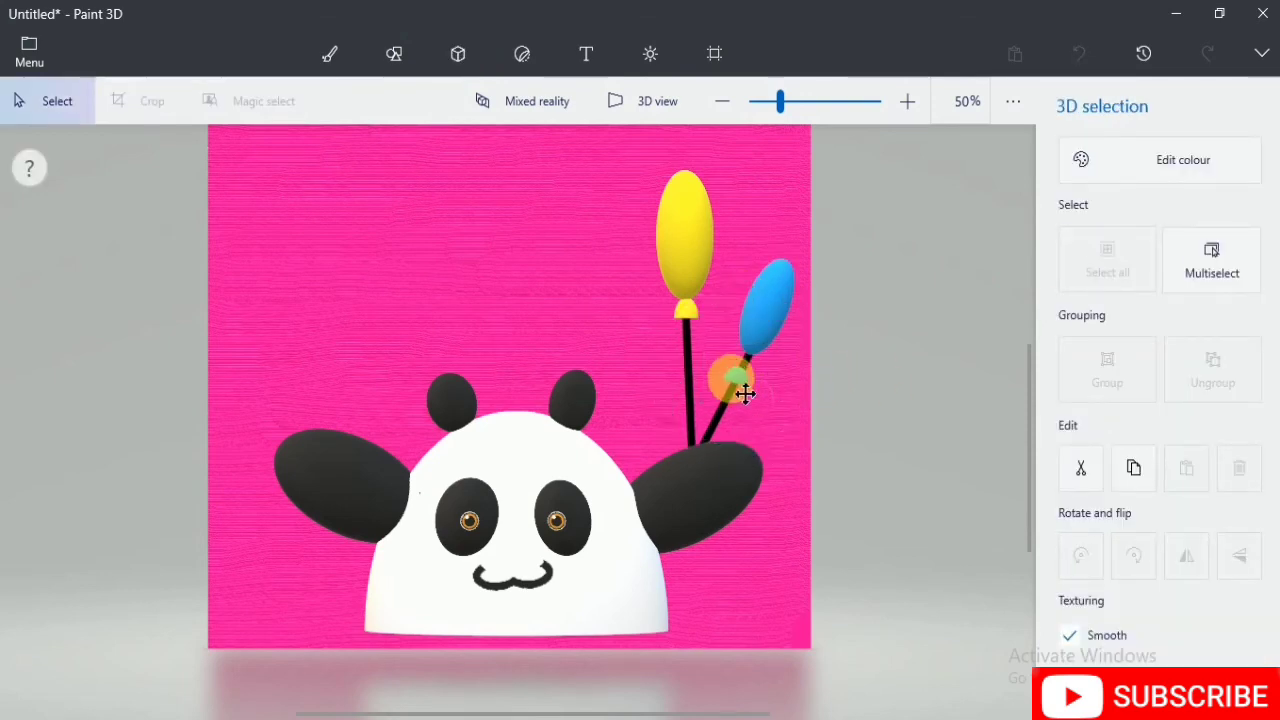
left_click(670, 435)
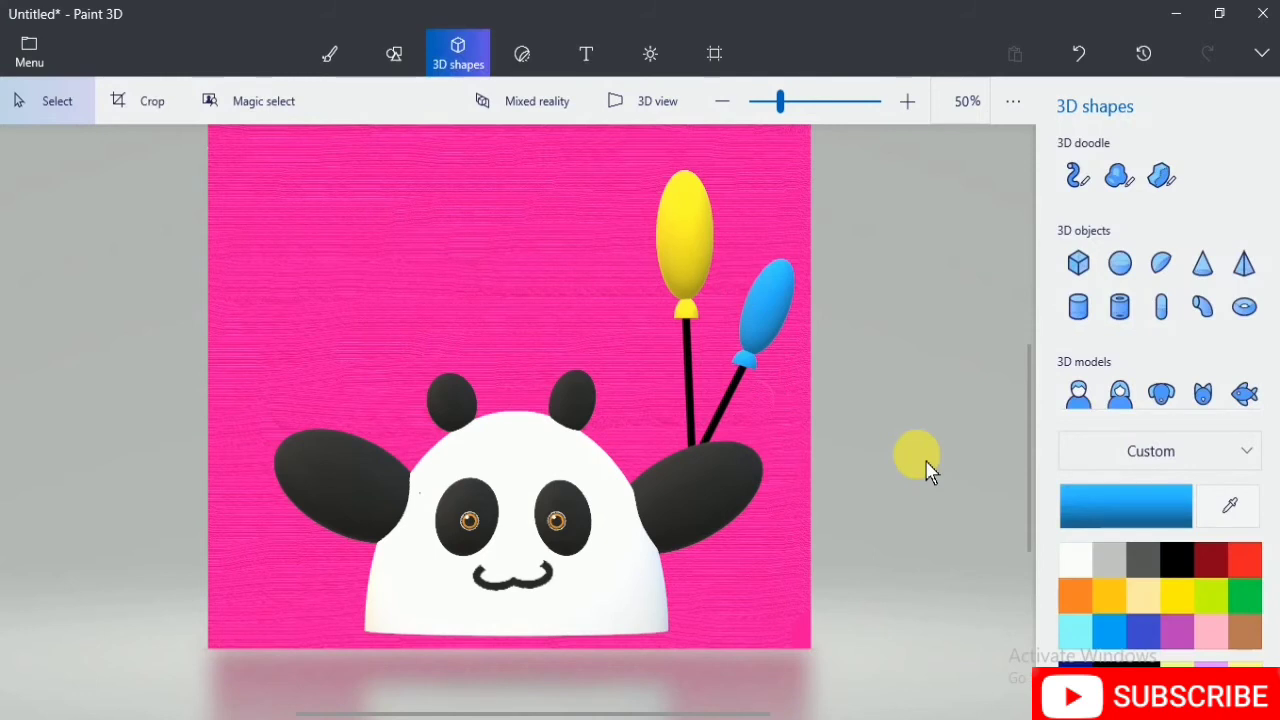
Step: Add a tall upright 3D sphere above the panda's left-hand arm as a balloon and recolour it orange
left_click(1120, 263)
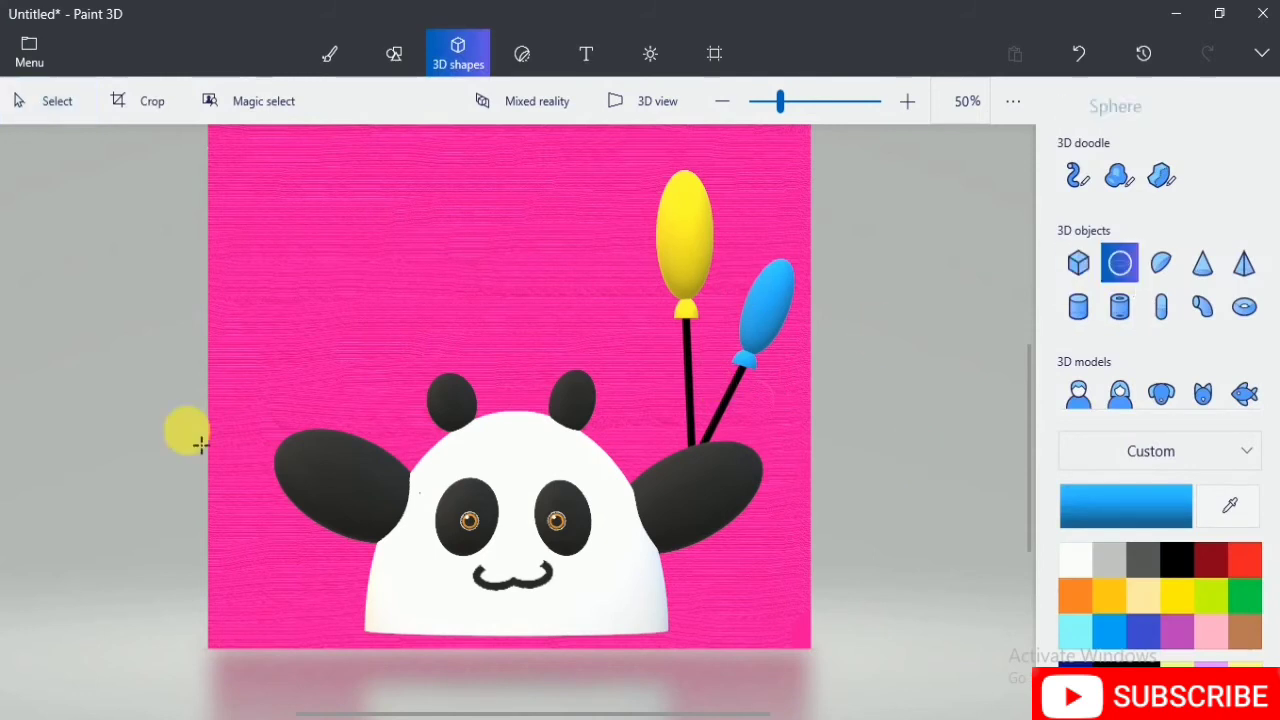
left_click_drag(294, 237, 356, 362)
left_click(314, 277)
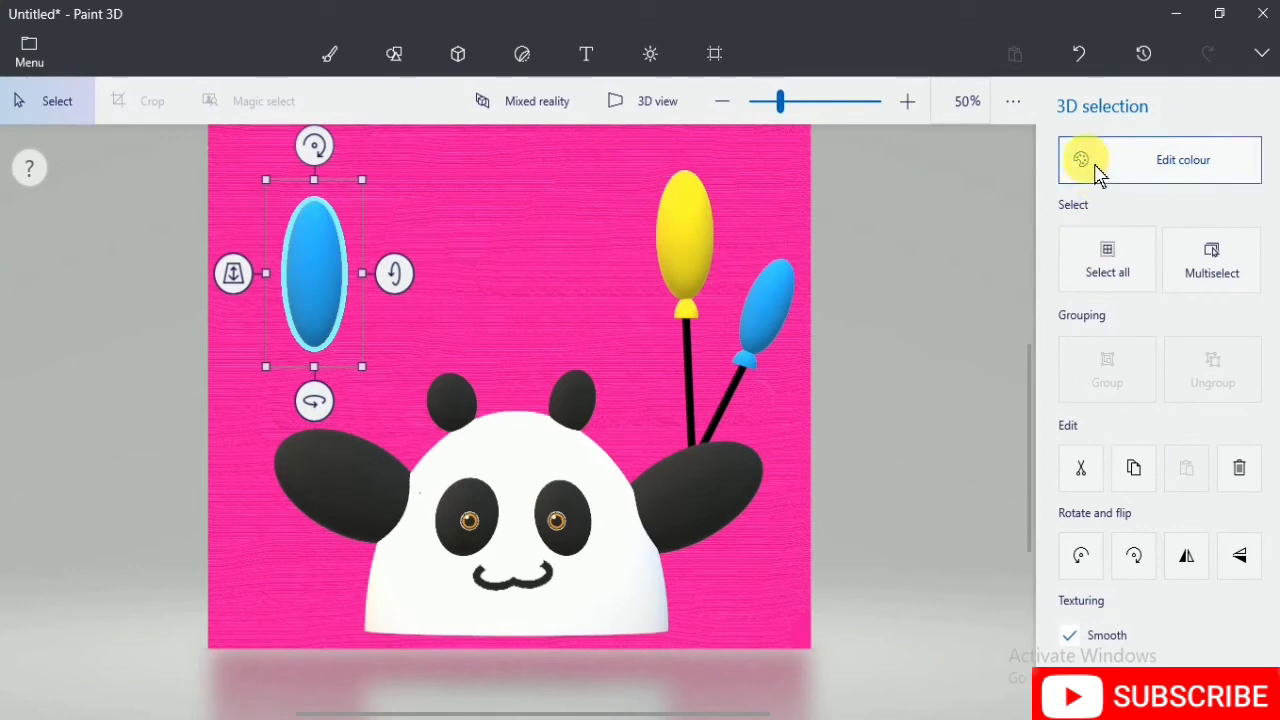
left_click(1097, 173)
left_click(834, 334)
left_click(357, 277)
Step: Add a small 3D hemisphere at the base of the orange balloon as its knot and recolour it orange
left_click(1161, 263)
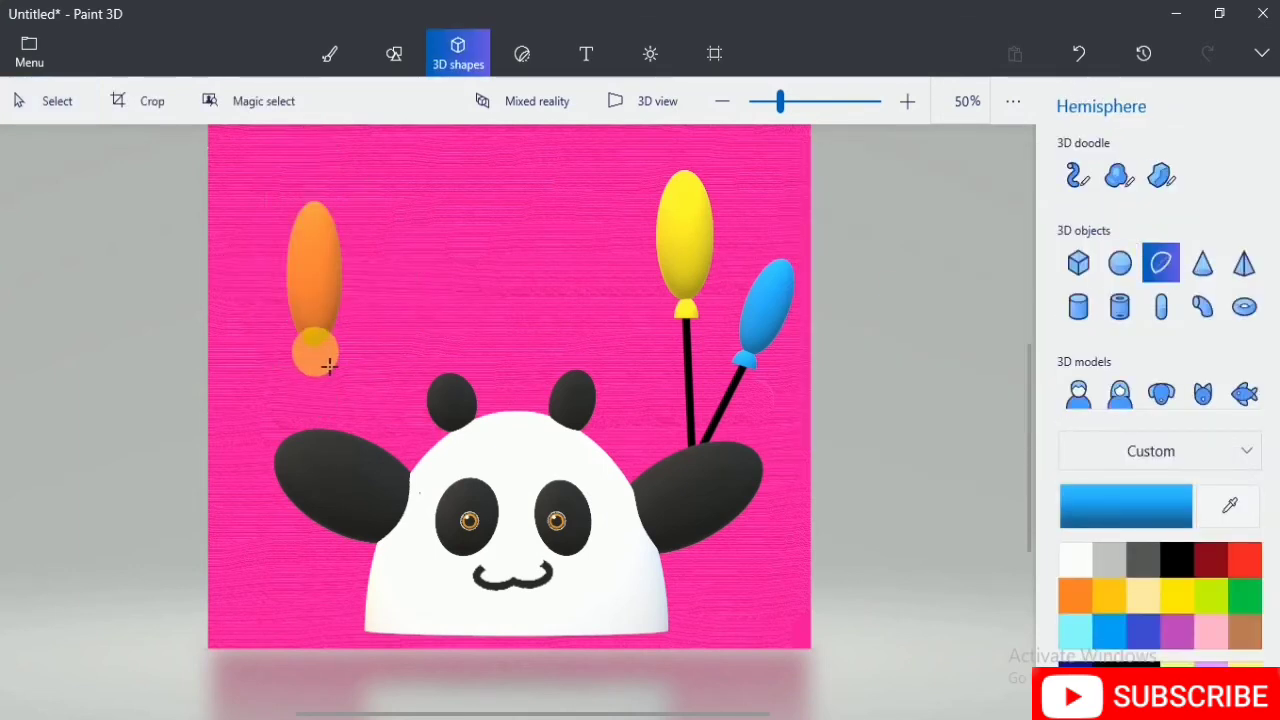
mouse_move(329, 366)
left_mouse_down()
mouse_move(339, 390)
mouse_move(328, 373)
left_mouse_up()
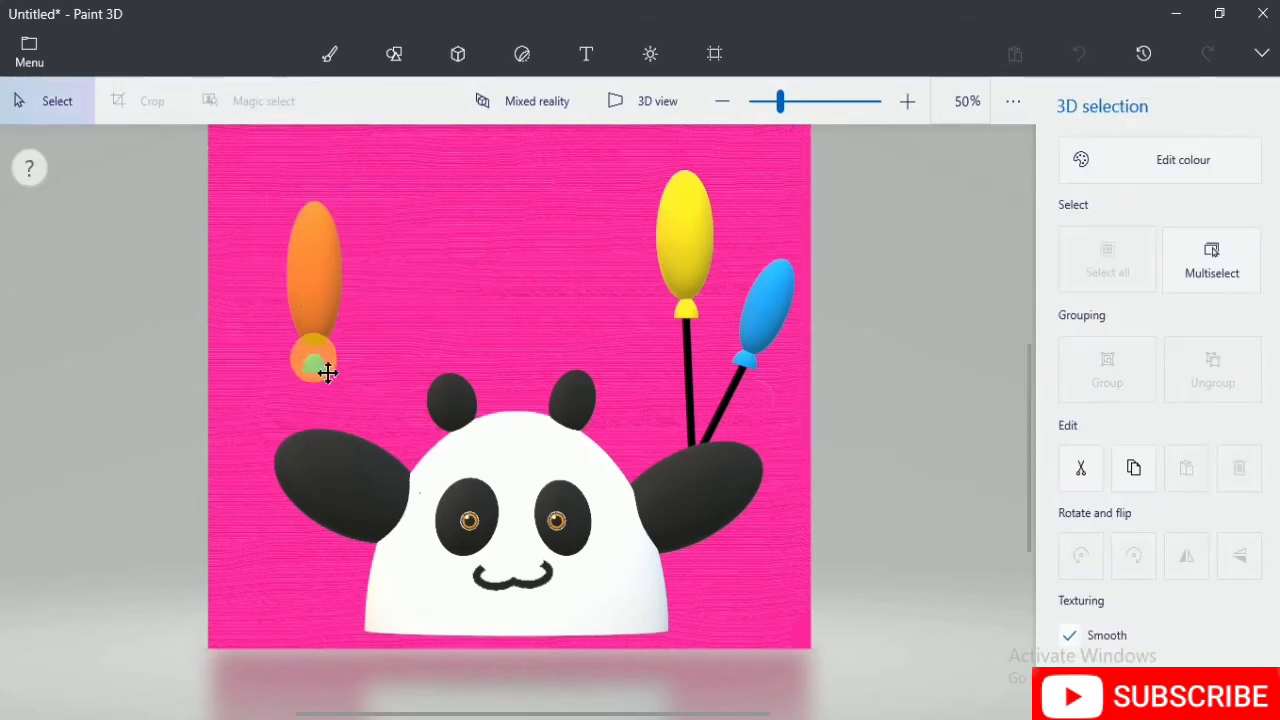
left_click(1080, 163)
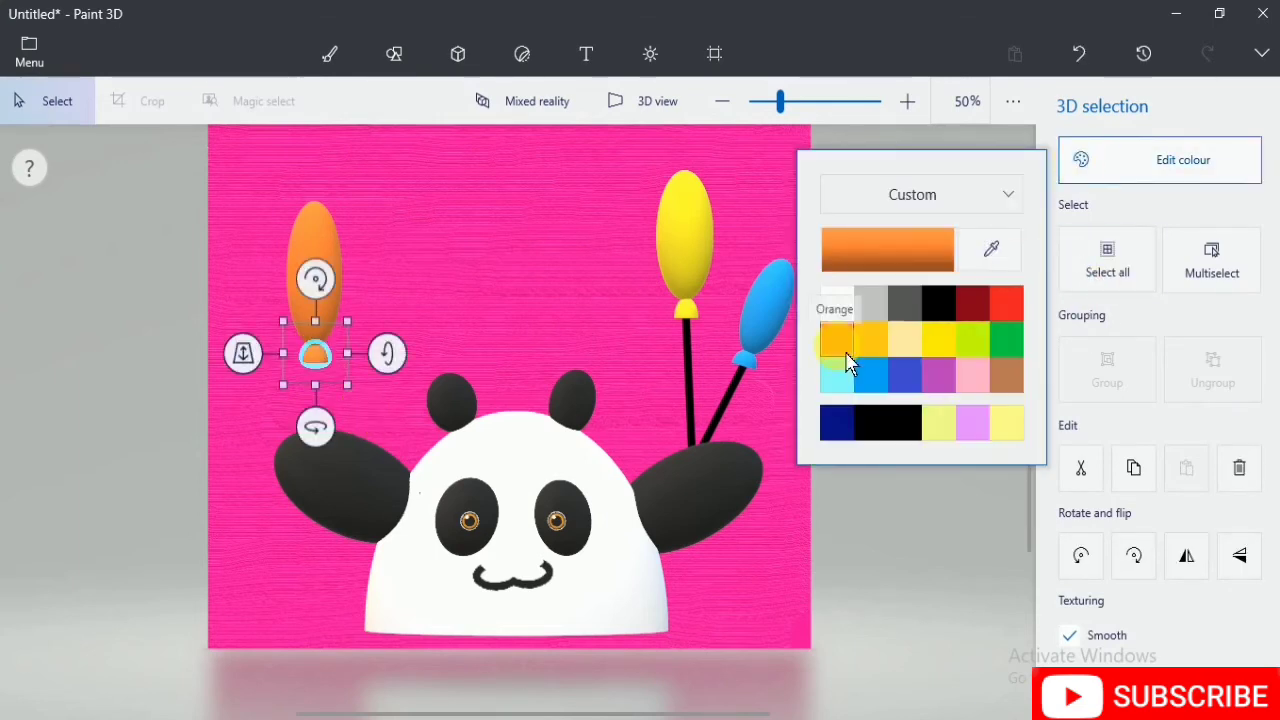
left_click(834, 337)
left_click(938, 568)
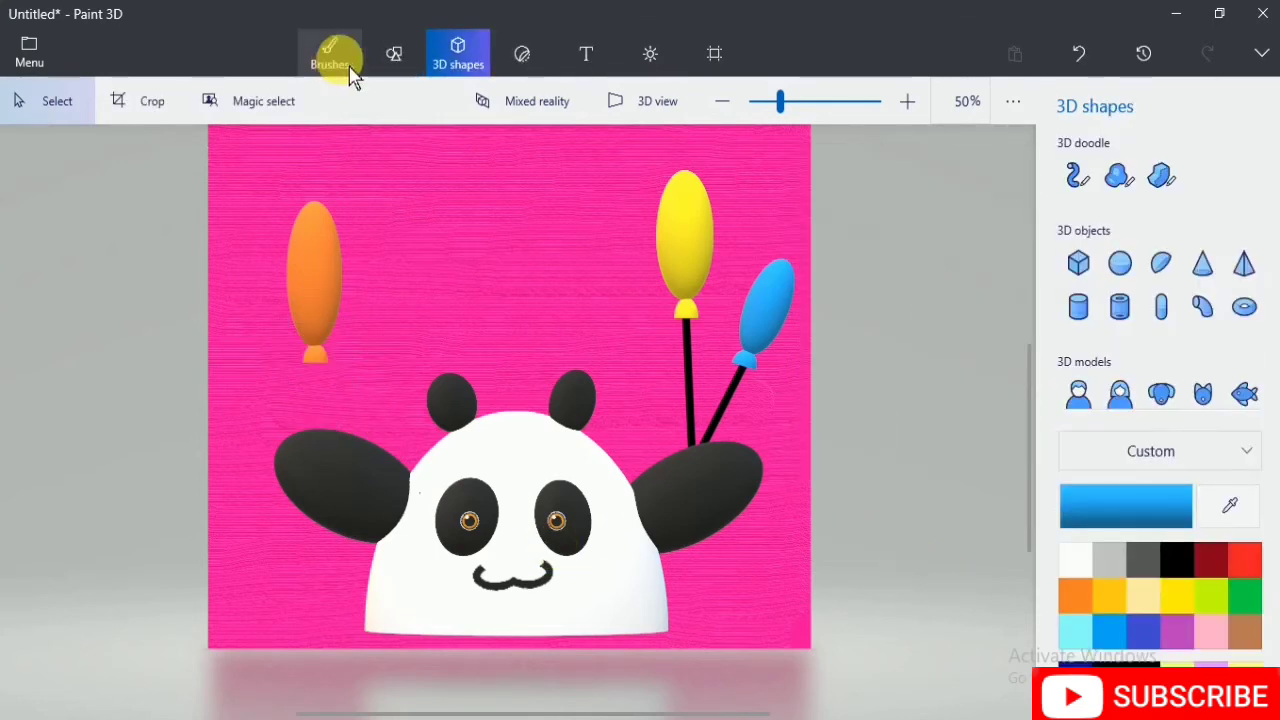
Step: Draw a straight black string connecting the orange balloon's knot to the panda's left-hand arm
left_click(394, 53)
left_click_drag(326, 364, 331, 464)
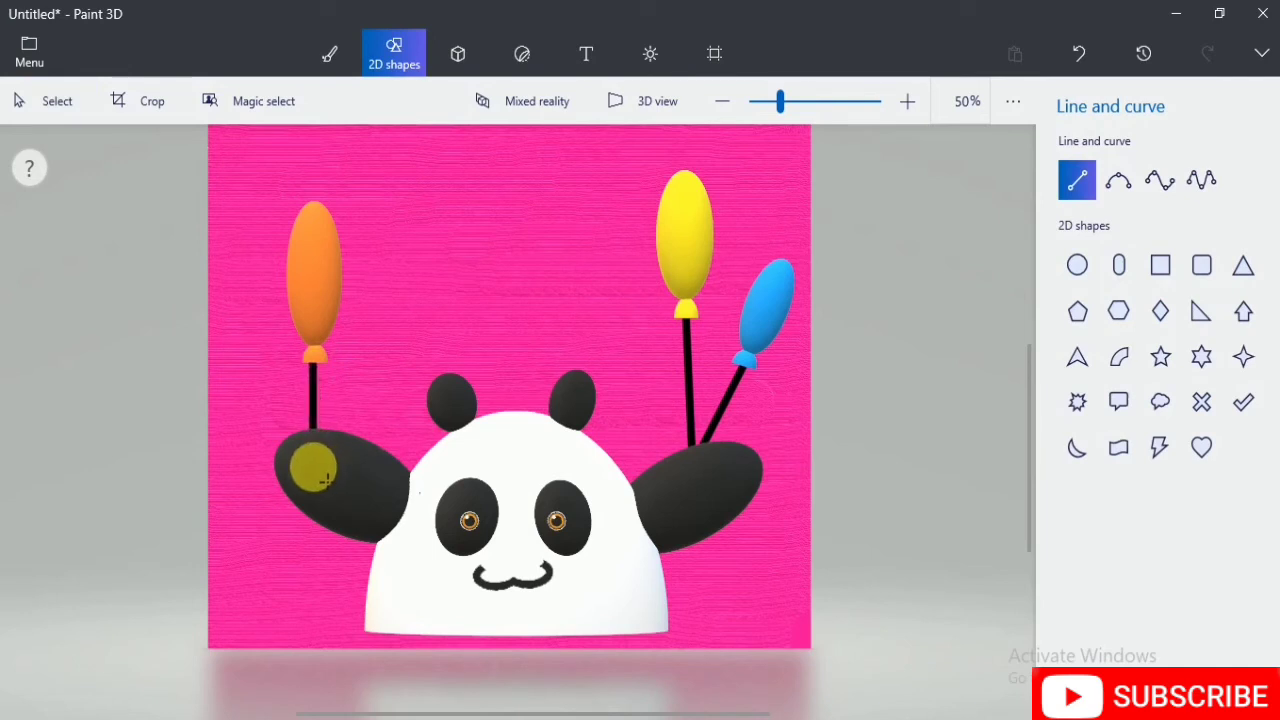
left_click(393, 406)
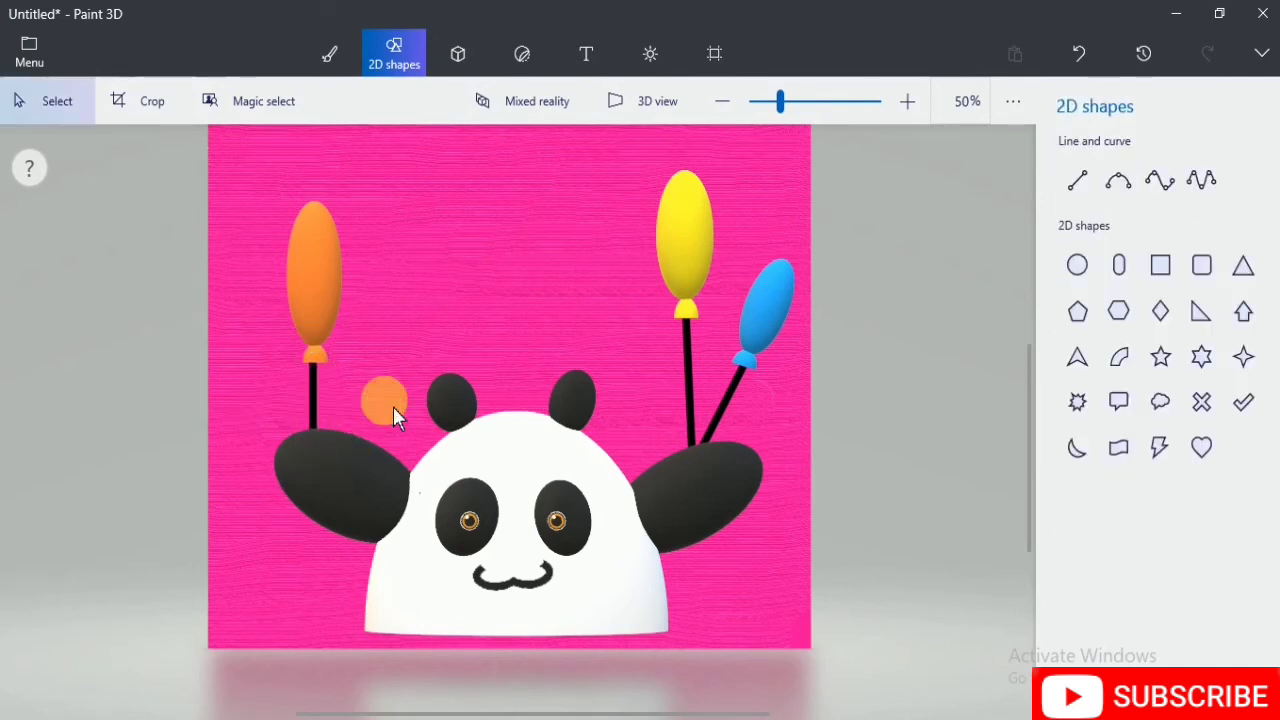
Step: Add a smaller 3D sphere to the lower left of the orange balloon, tilt it slightly anticlockwise and recolour it green
left_click(458, 53)
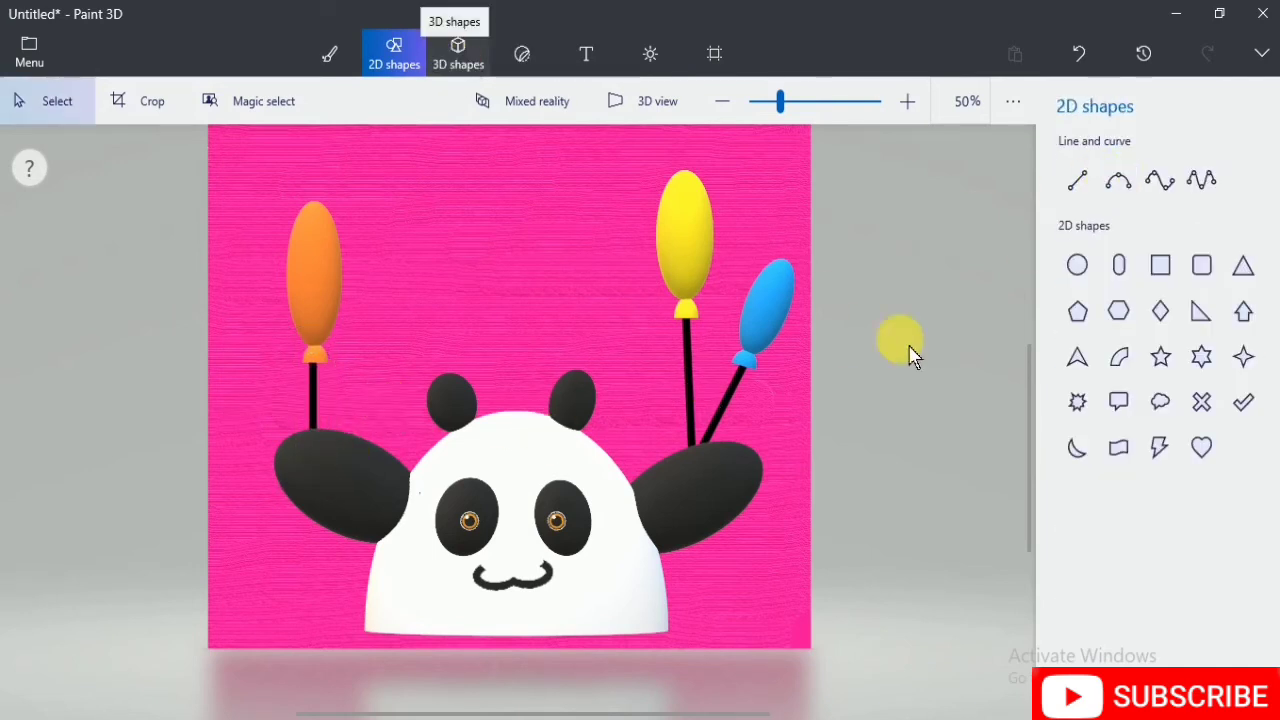
left_click(1120, 262)
mouse_move(251, 320)
left_mouse_down()
mouse_move(300, 400)
mouse_move(268, 272)
mouse_move(249, 263)
mouse_move(262, 338)
left_mouse_up()
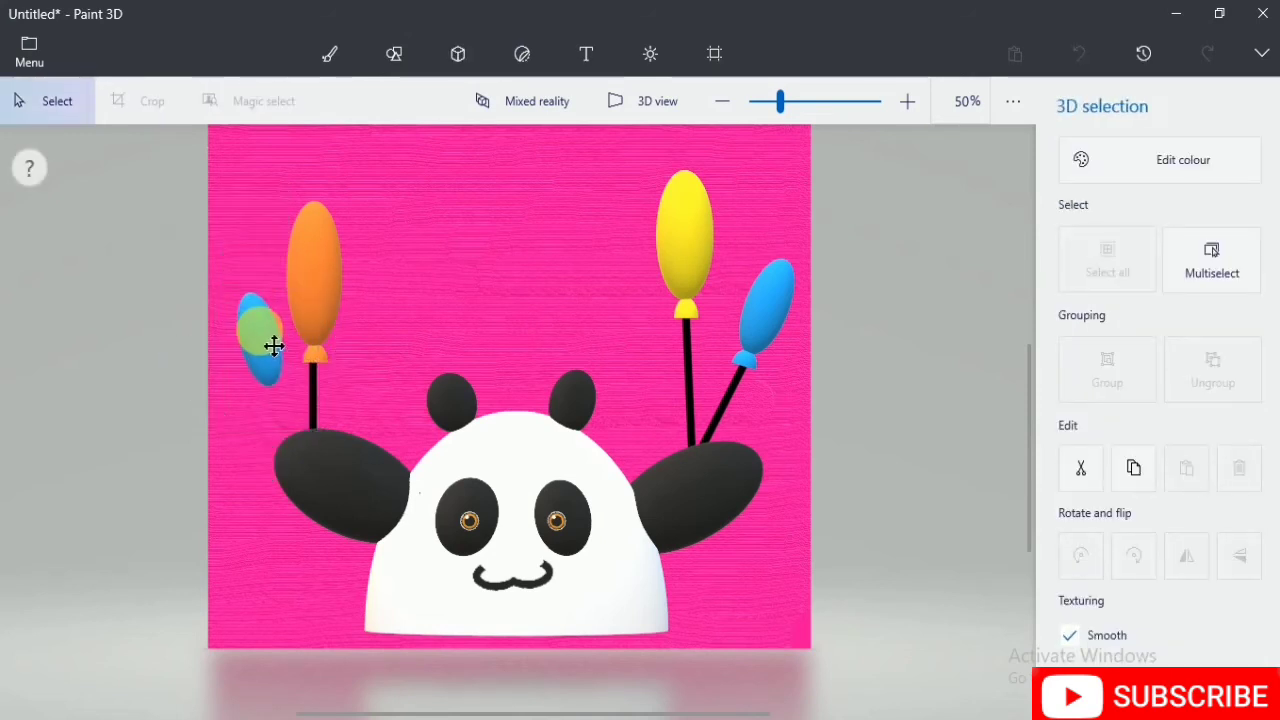
left_click(1080, 163)
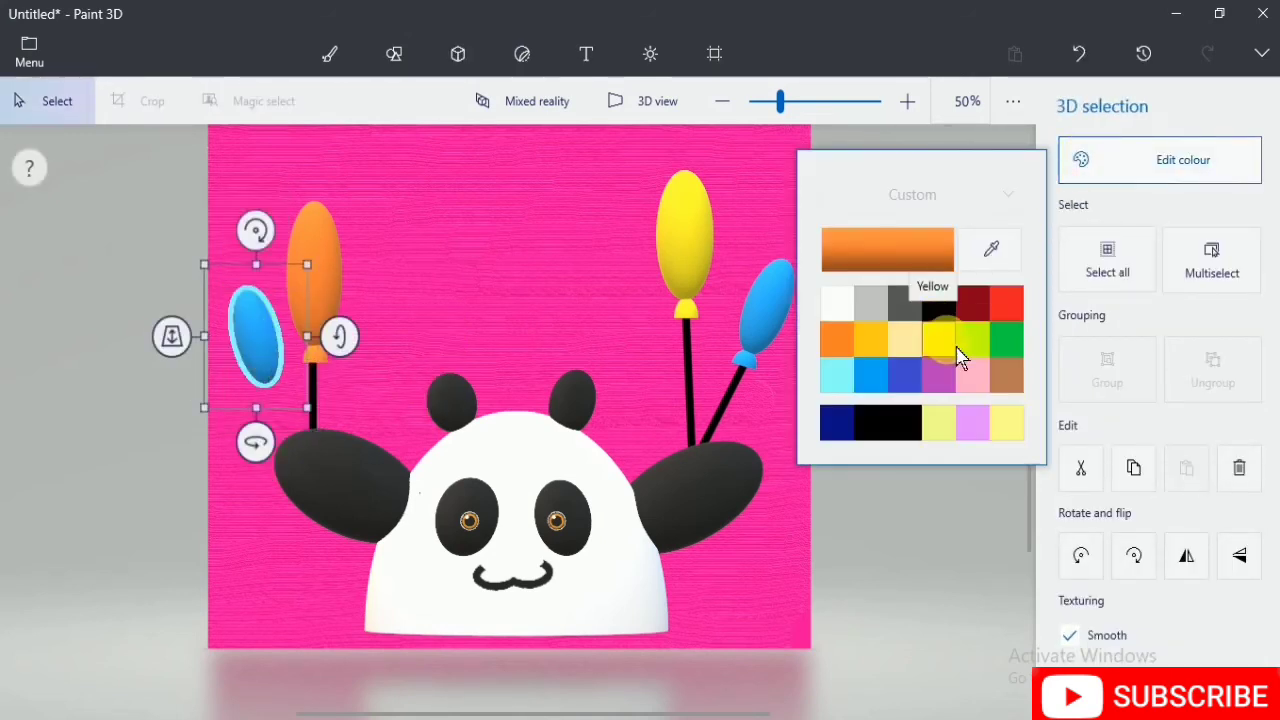
left_click(1010, 345)
left_click(553, 334)
Step: Add a small 3D hemisphere at the base of the green balloon as its knot and recolour it green with hex 09db44
left_click(1163, 274)
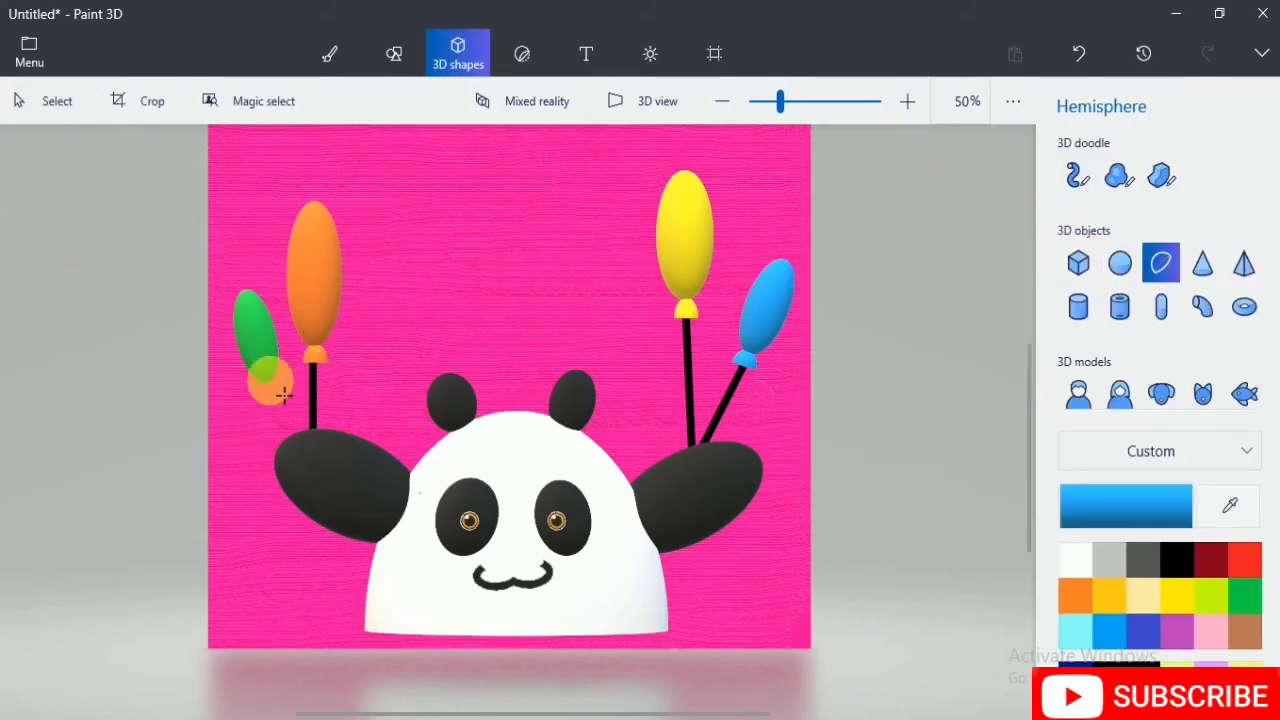
left_click_drag(300, 432, 271, 333)
left_click_drag(289, 412, 283, 409)
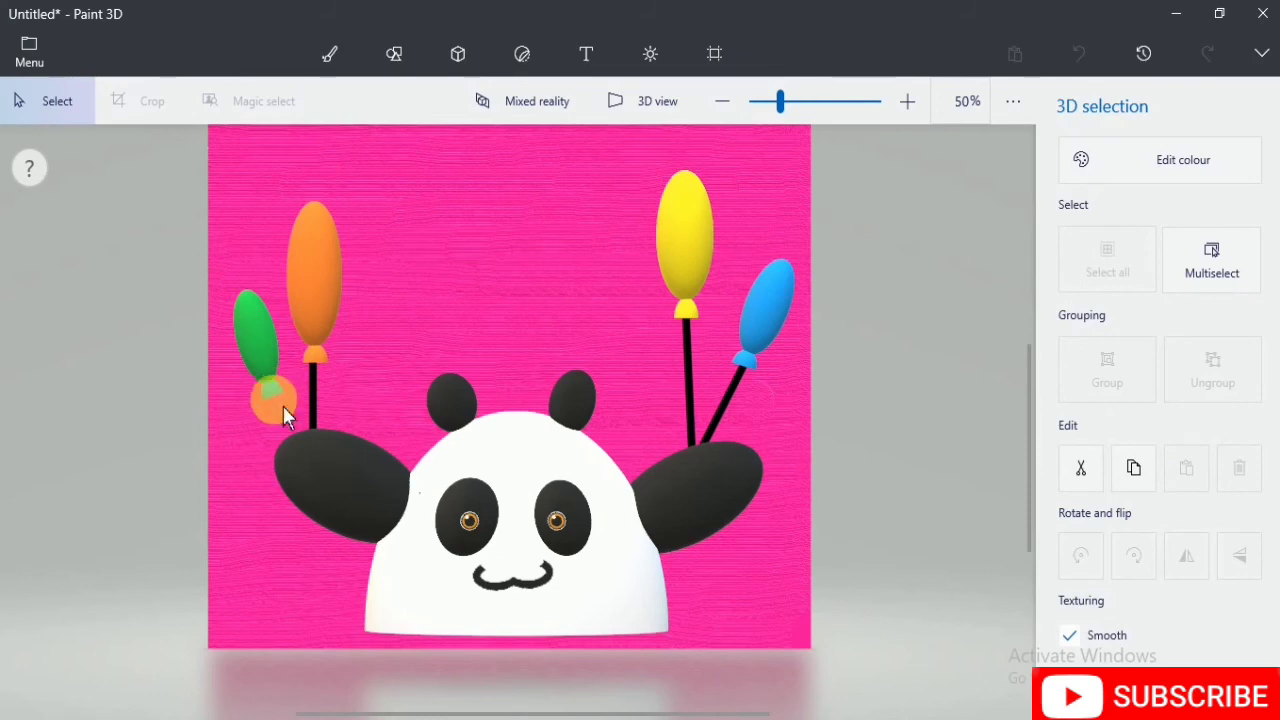
left_click(1080, 160)
left_click(920, 247)
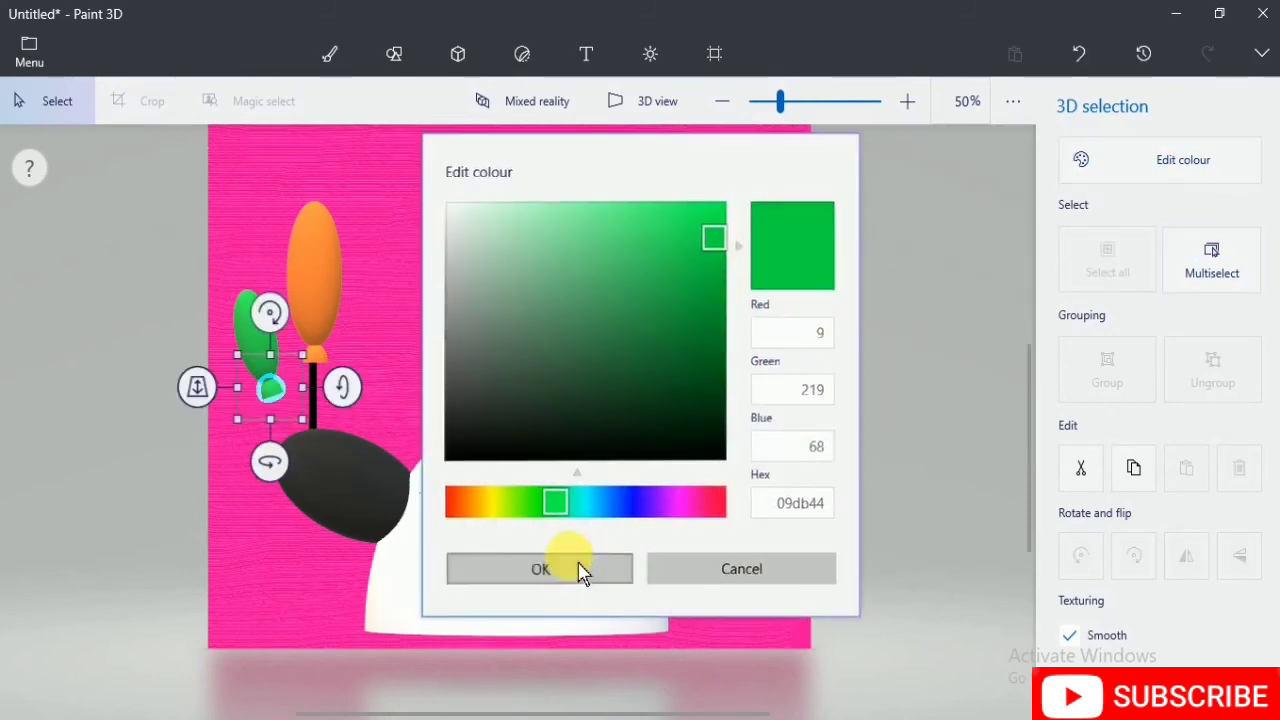
left_click(540, 568)
left_click(483, 263)
Step: Draw a slanted straight black string connecting the green balloon's knot to the panda's left-hand arm
left_click(394, 54)
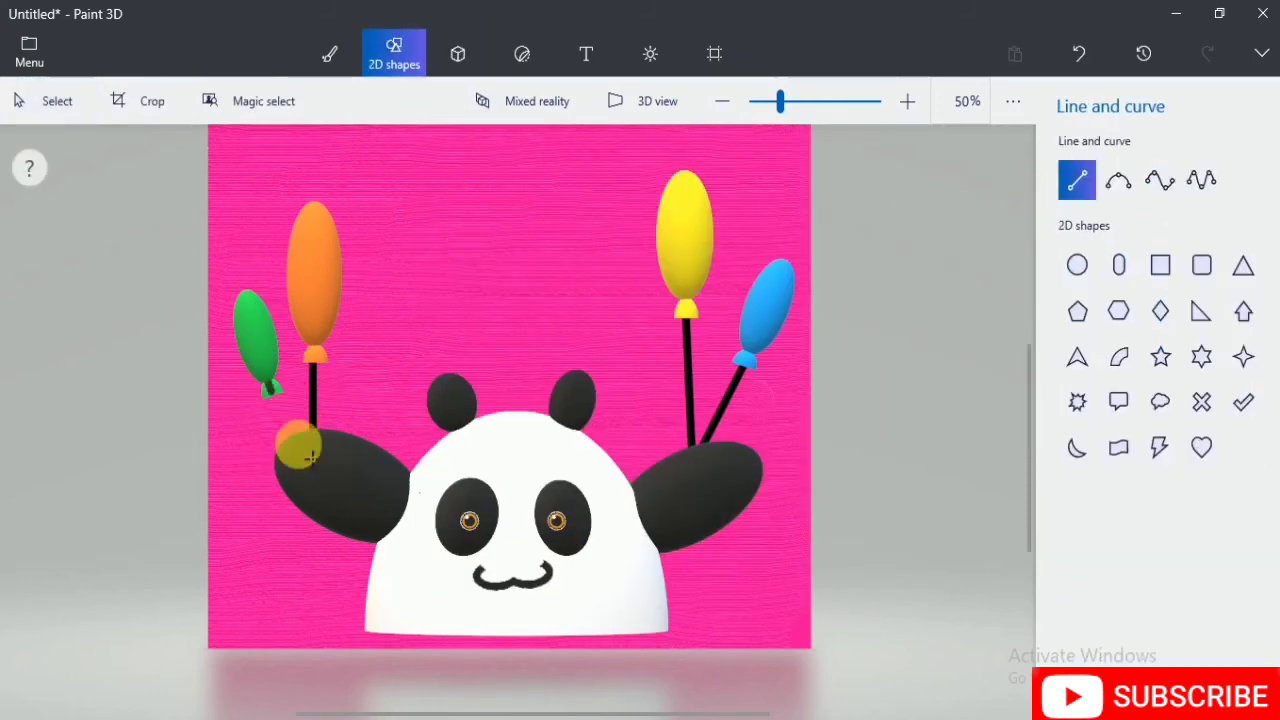
left_click_drag(271, 391, 290, 434)
left_click_drag(352, 503, 322, 463)
left_click(364, 418)
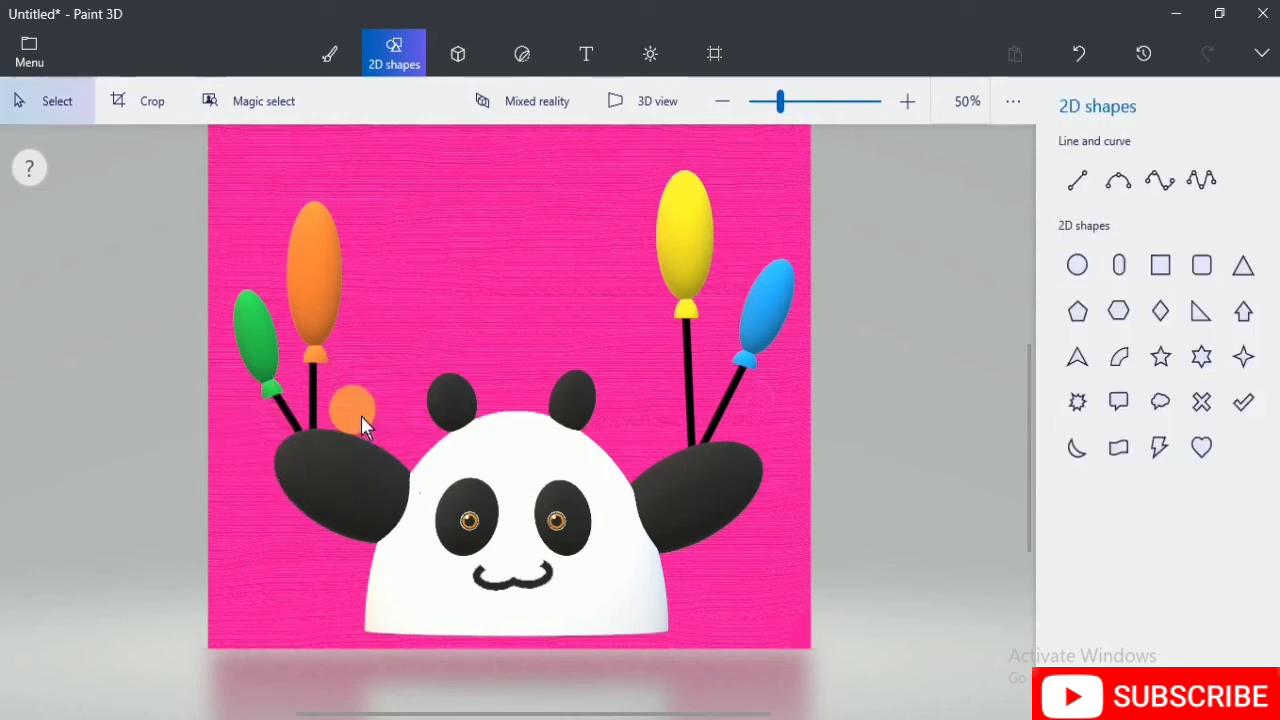
Step: Tilt the green balloon further anticlockwise, reposition it in line with its string and adjust its knot
left_click(257, 327)
left_click_drag(255, 236, 240, 256)
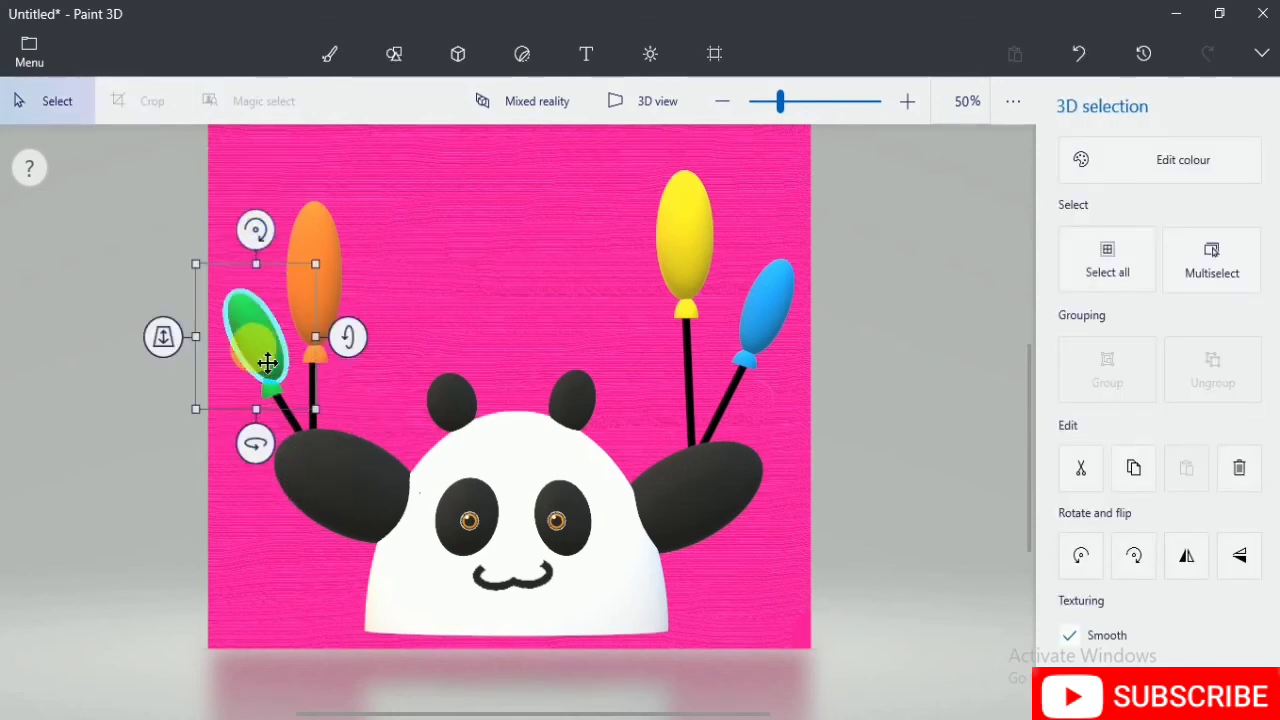
left_click_drag(263, 360, 271, 369)
left_click(375, 62)
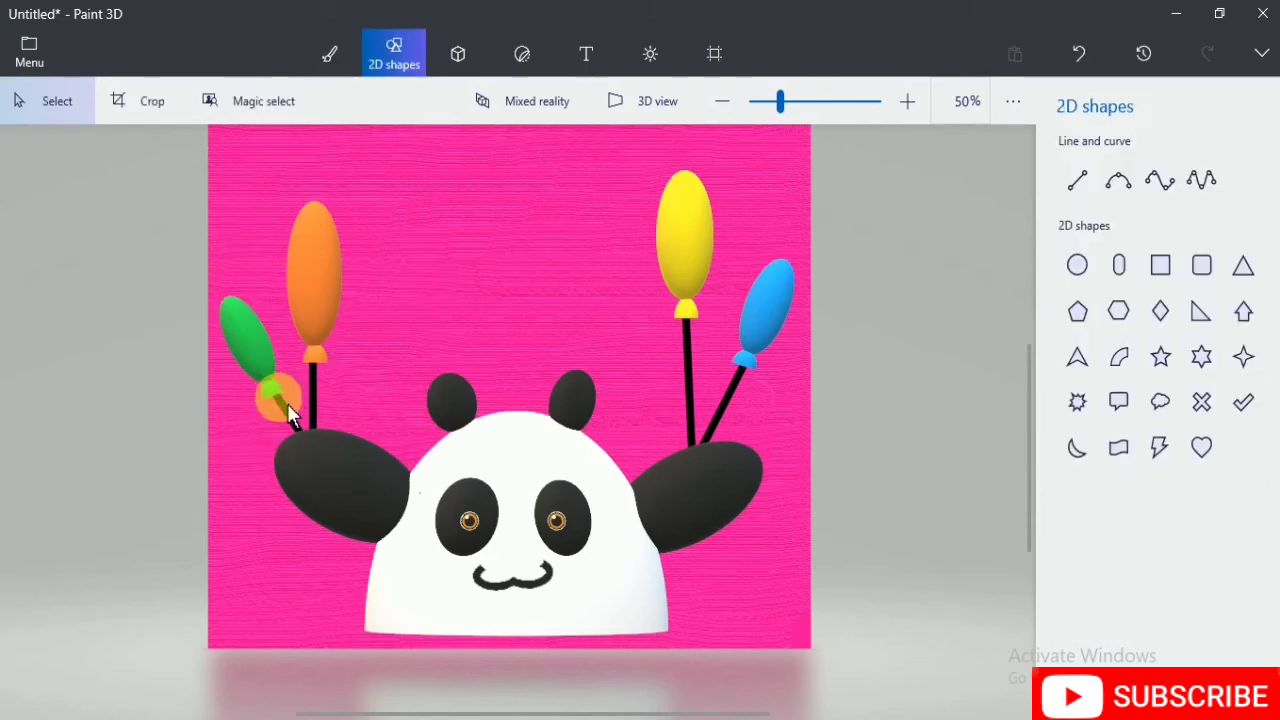
left_click(287, 418)
left_click_drag(266, 310, 272, 322)
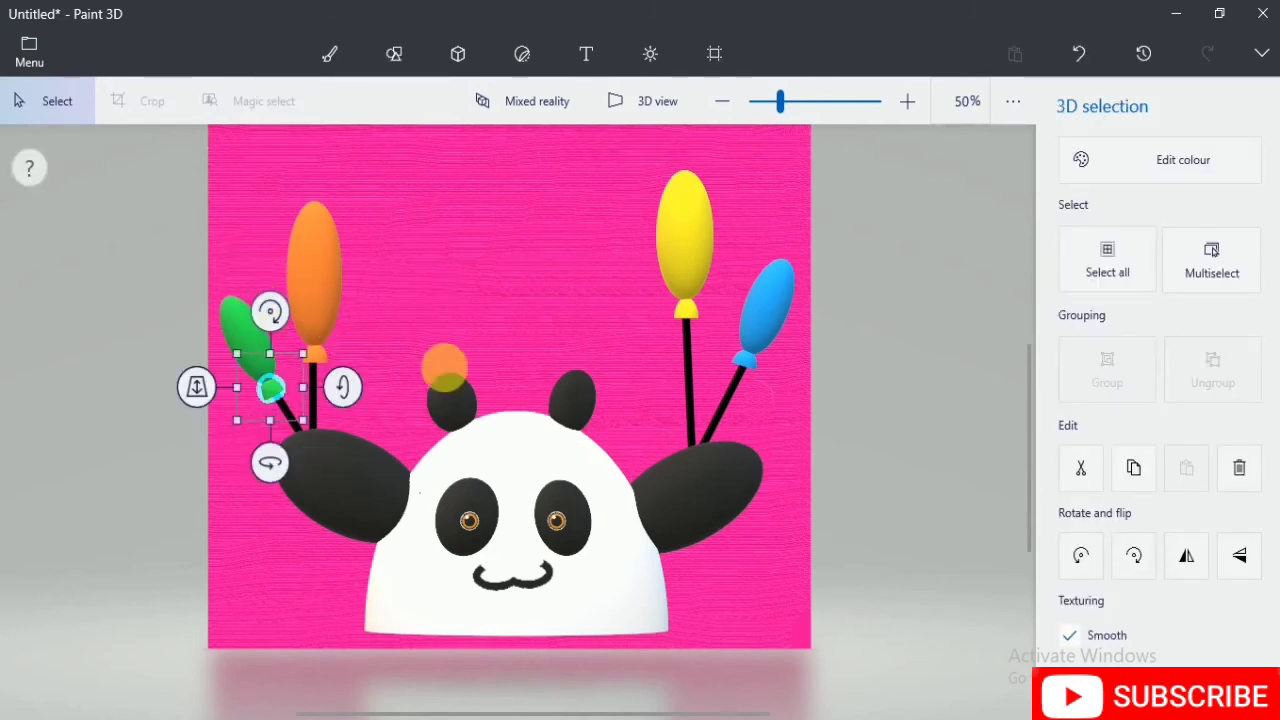
key("ctrl+w")
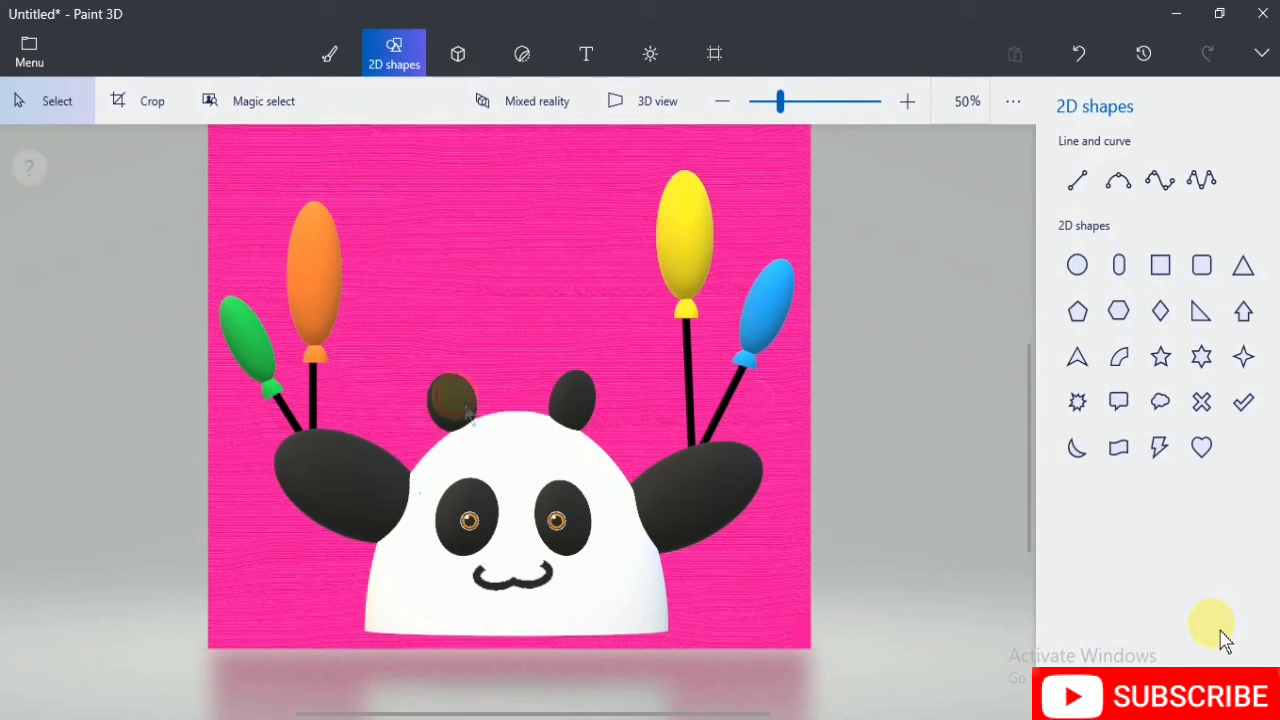
Step: Adjust the size and placement of the panda's left-hand ear
left_click(460, 402)
left_click_drag(402, 404, 406, 406)
left_click_drag(503, 459, 506, 463)
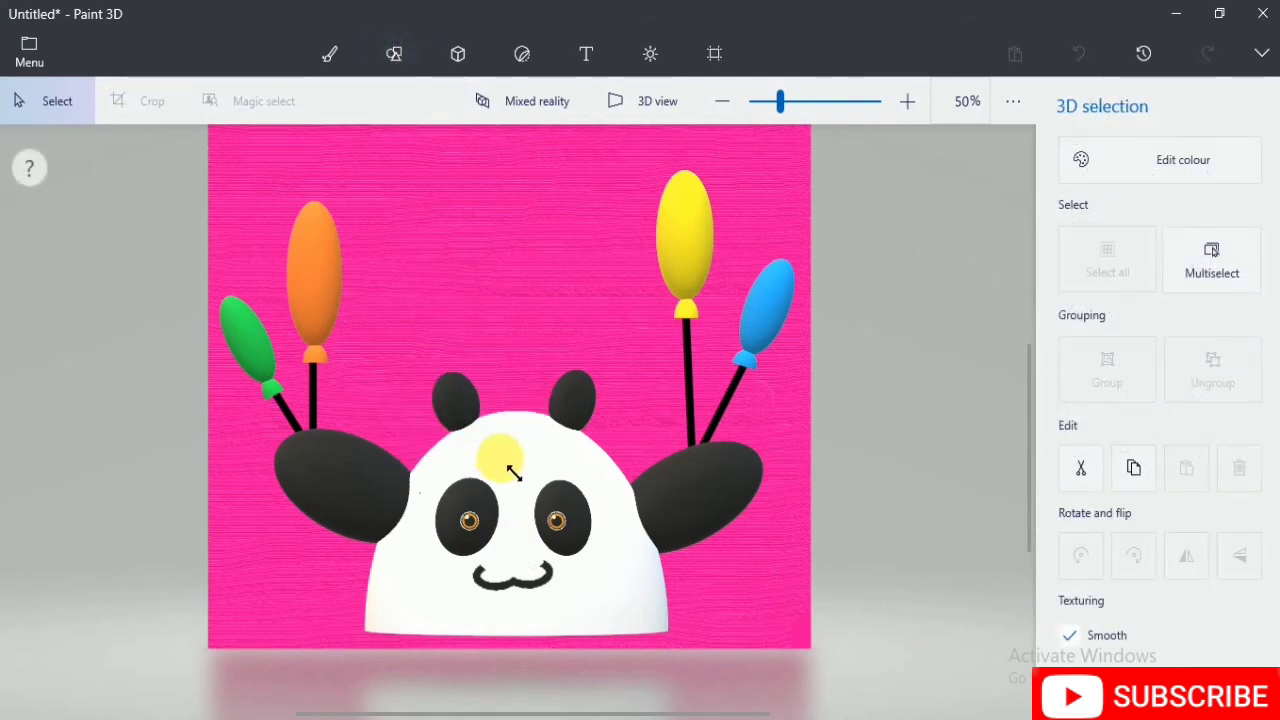
key("ctrl+w")
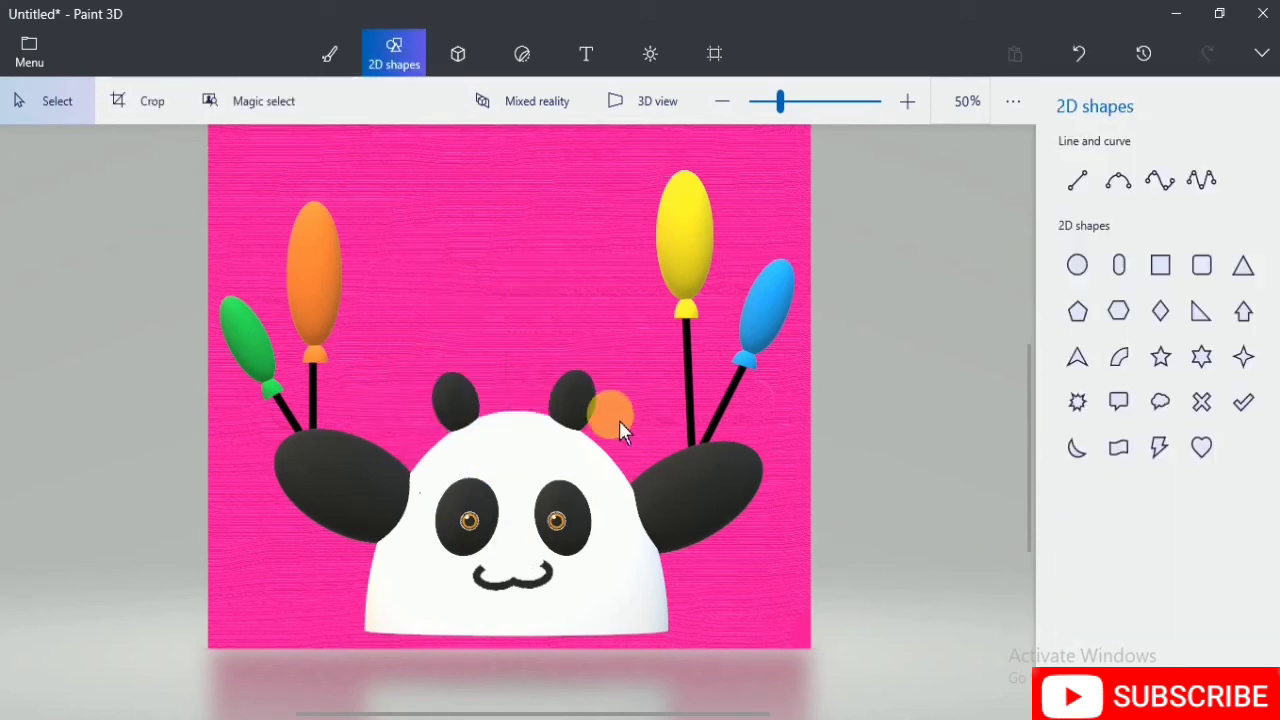
Step: Spray a round red blush on each of the panda's cheeks with an 87 px Spray can at 40% opacity
left_click(332, 53)
left_click(1186, 640)
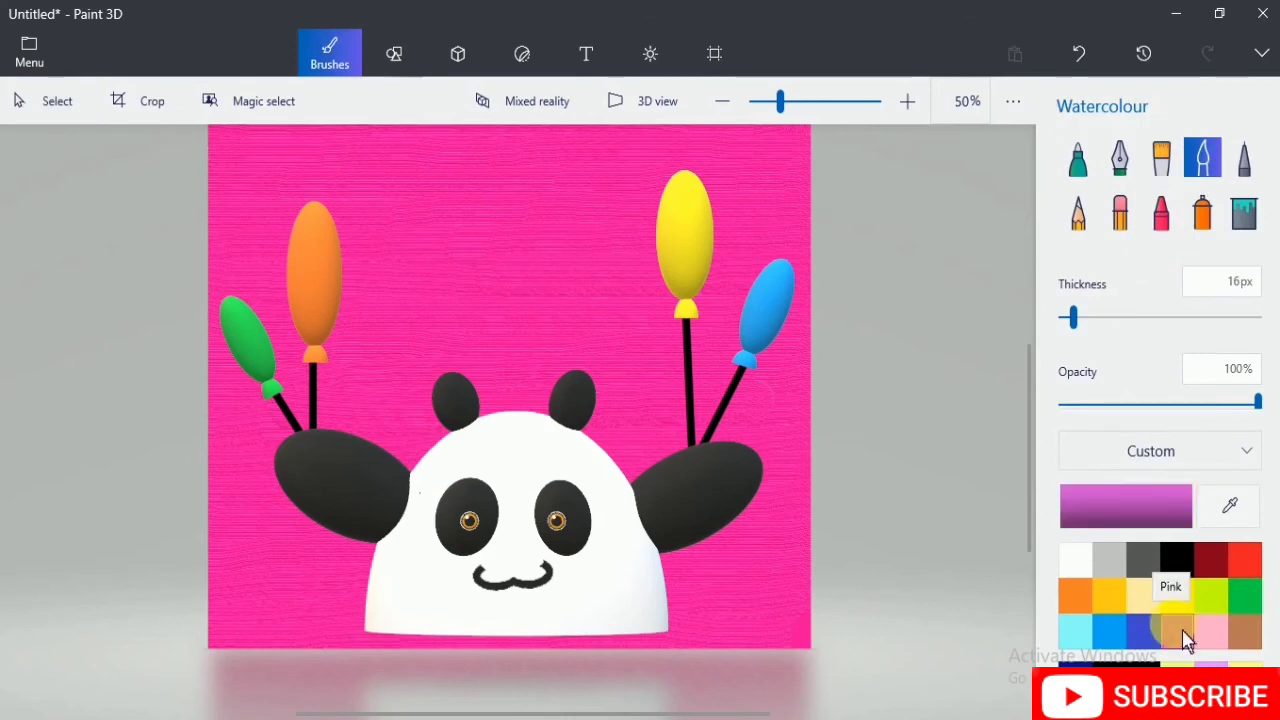
left_click_drag(1074, 318, 1090, 318)
left_click(1110, 402)
left_click(1203, 211)
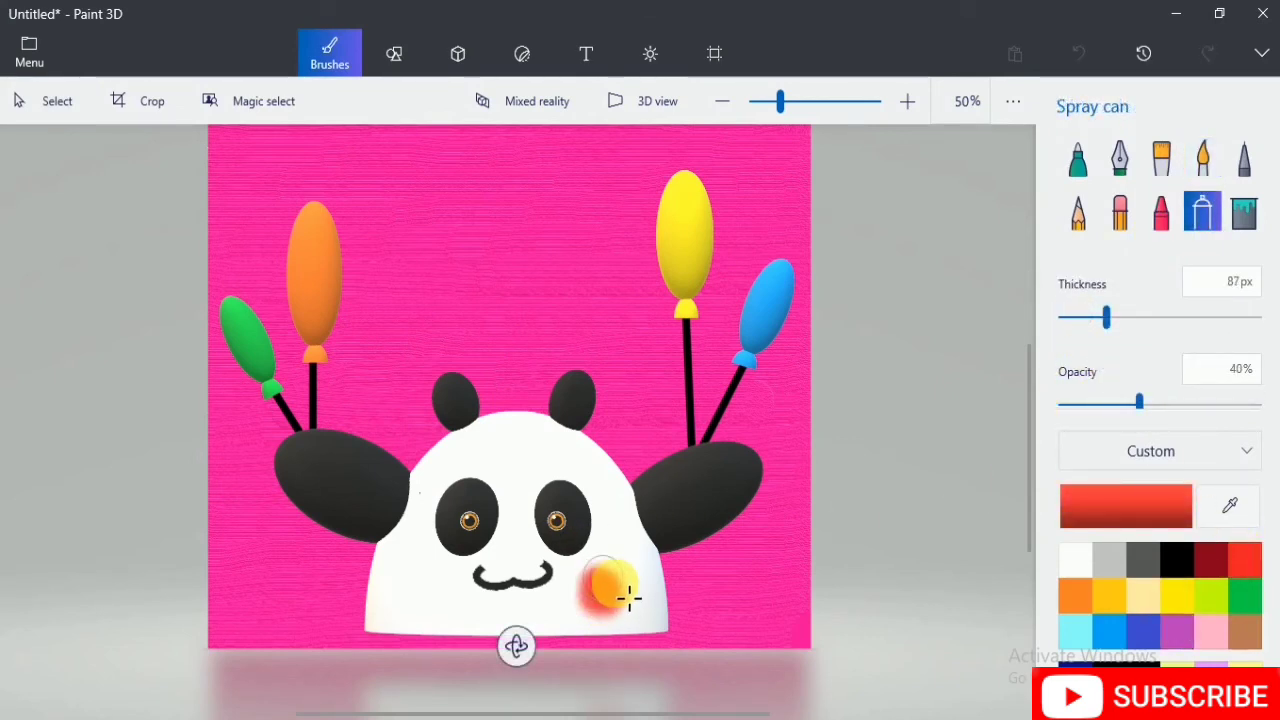
left_click_drag(629, 598, 618, 617)
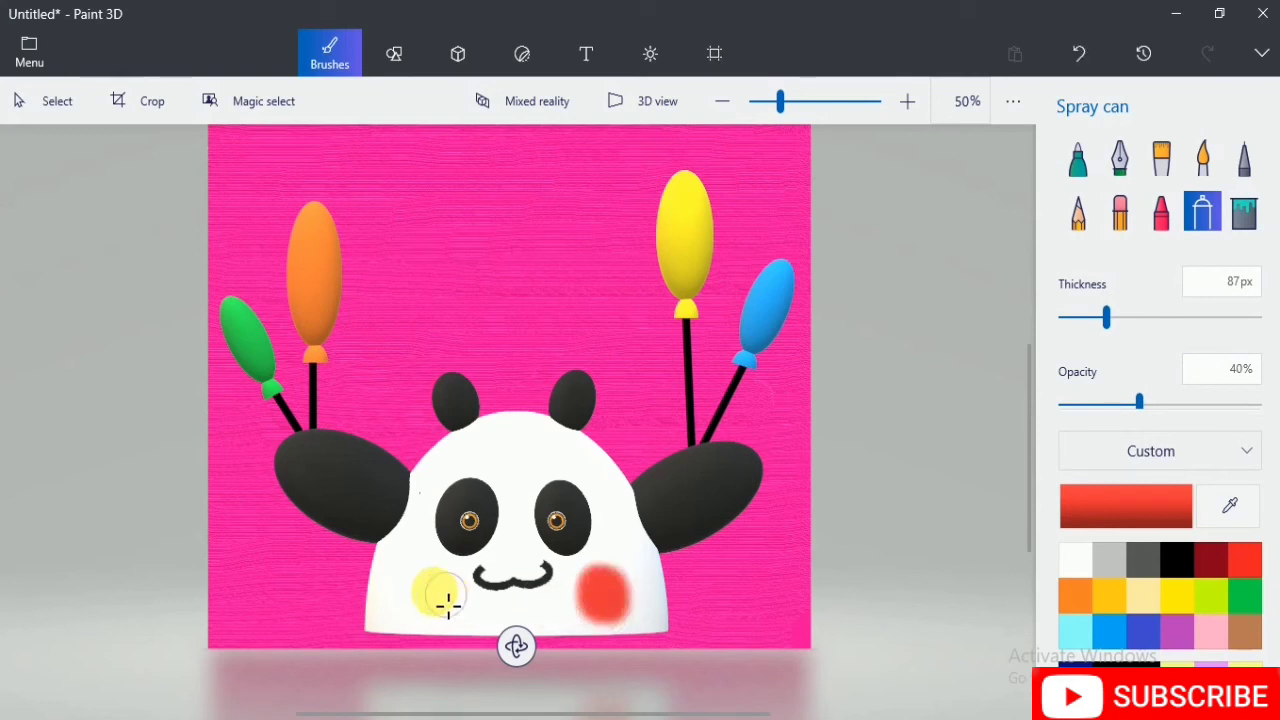
left_click_drag(414, 601, 422, 601)
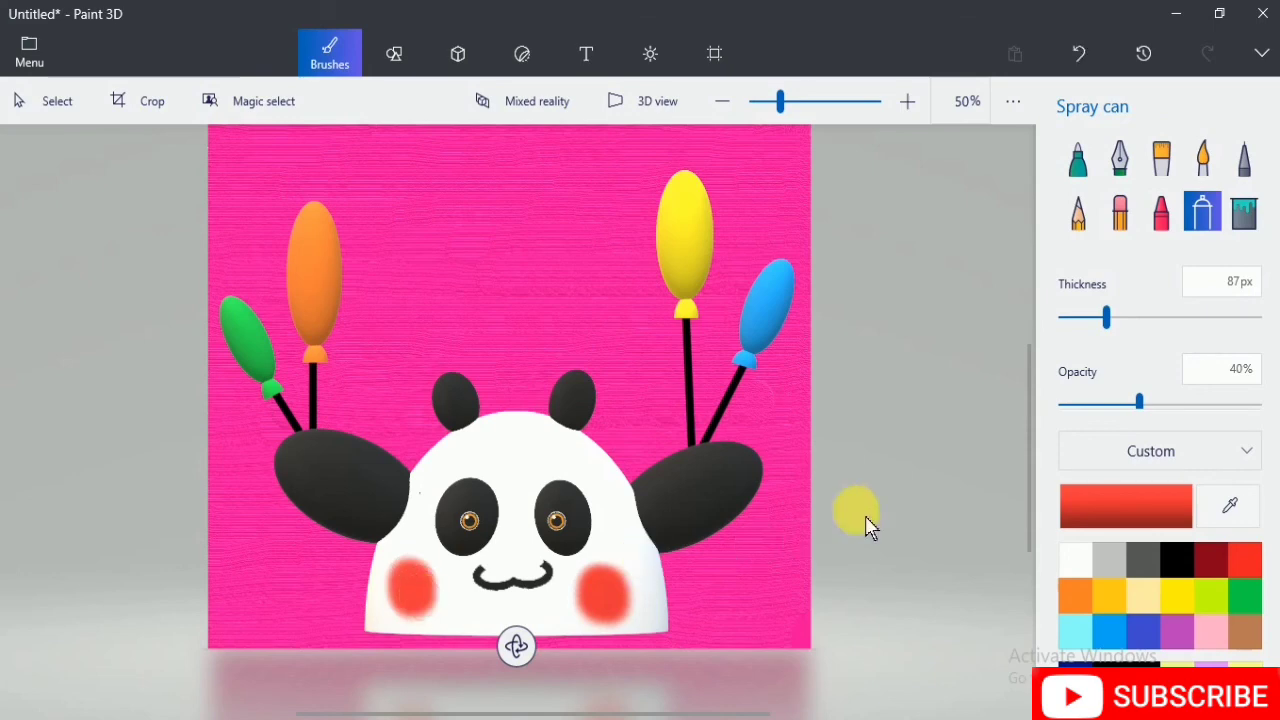
Step: Place a large Heart sticker on the background centred above the panda's head
left_click(524, 50)
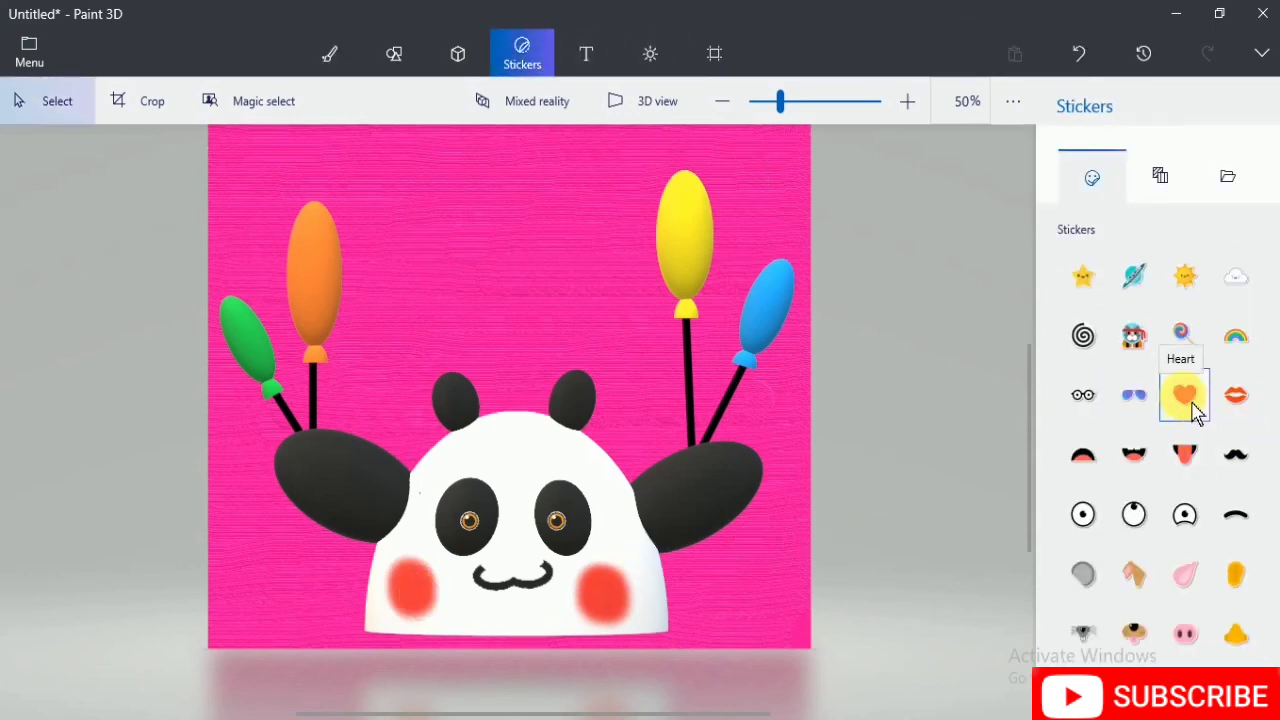
left_click(1193, 405)
left_click_drag(476, 204, 617, 353)
left_click_drag(568, 275, 539, 273)
left_click(632, 292)
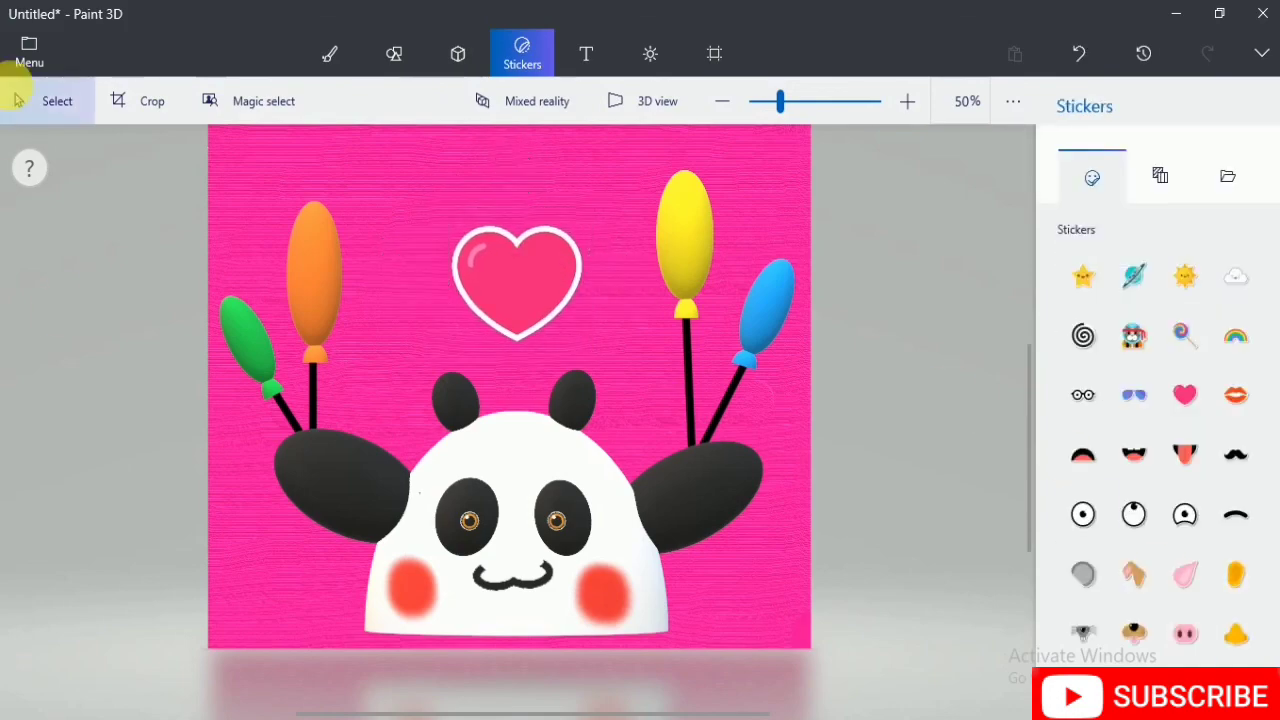